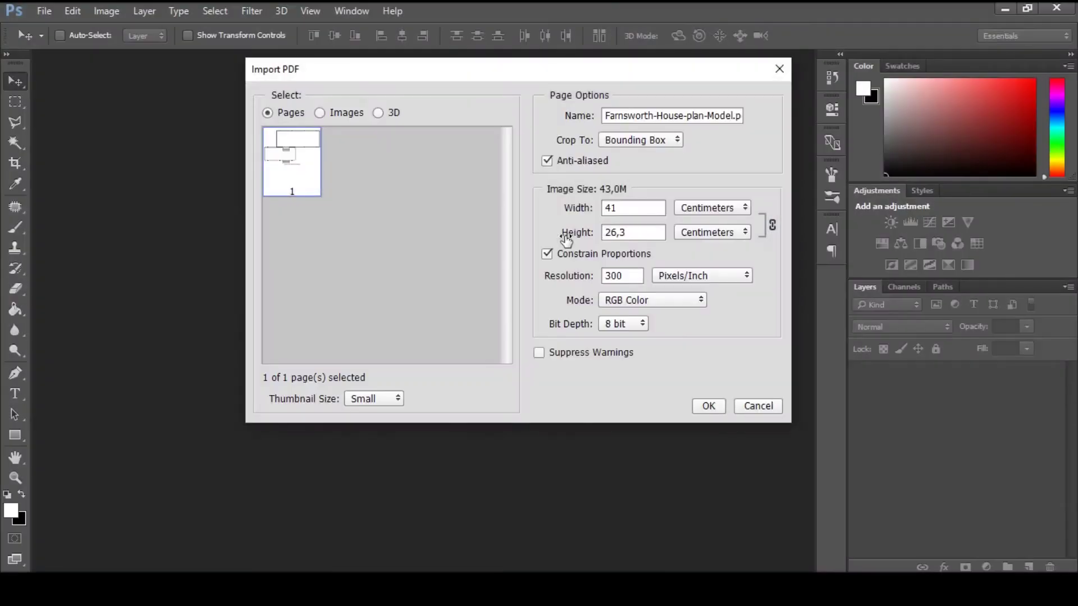
Import Farnsworth-House-plan-Model.pdf at 1000 pixels/inch and add an empty Layer 2.
text(1000)
click(708, 405)
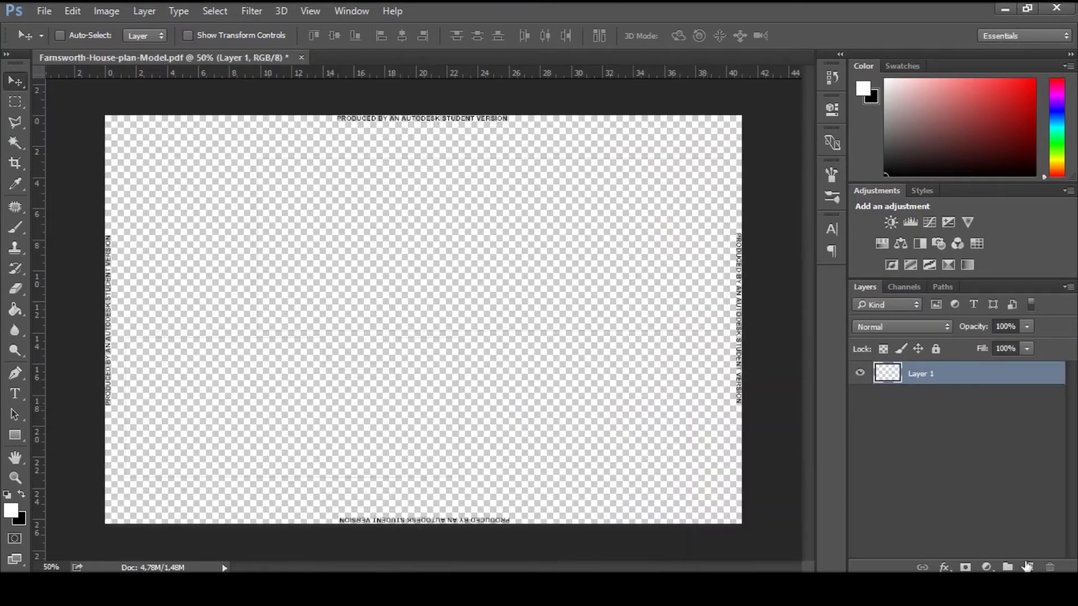
click(1027, 566)
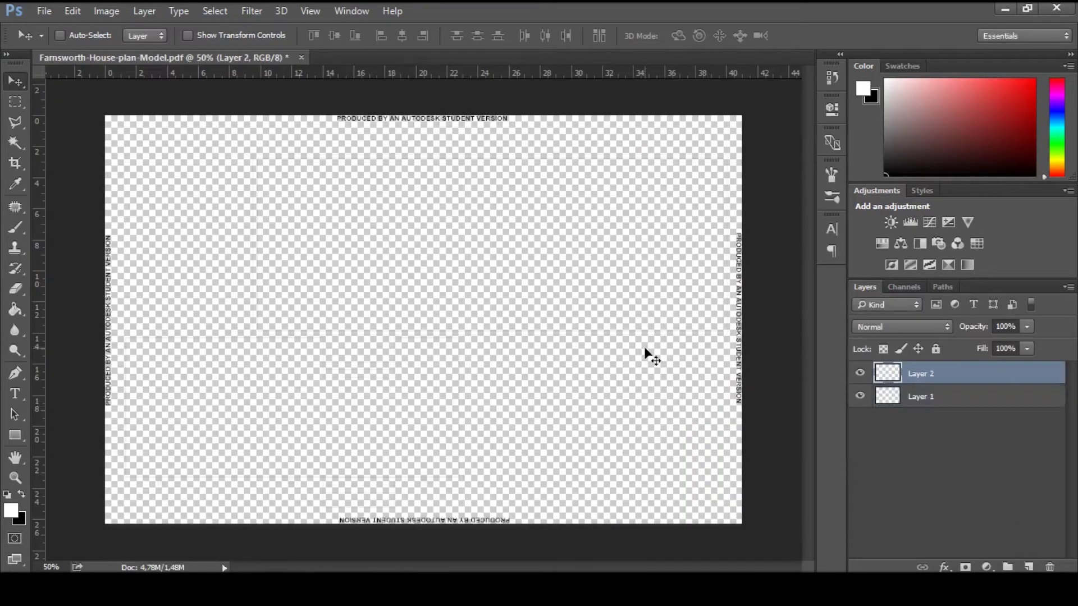
Fill Layer 2 white and move the plan layer above it.
key(g)
click(648, 355)
key(v)
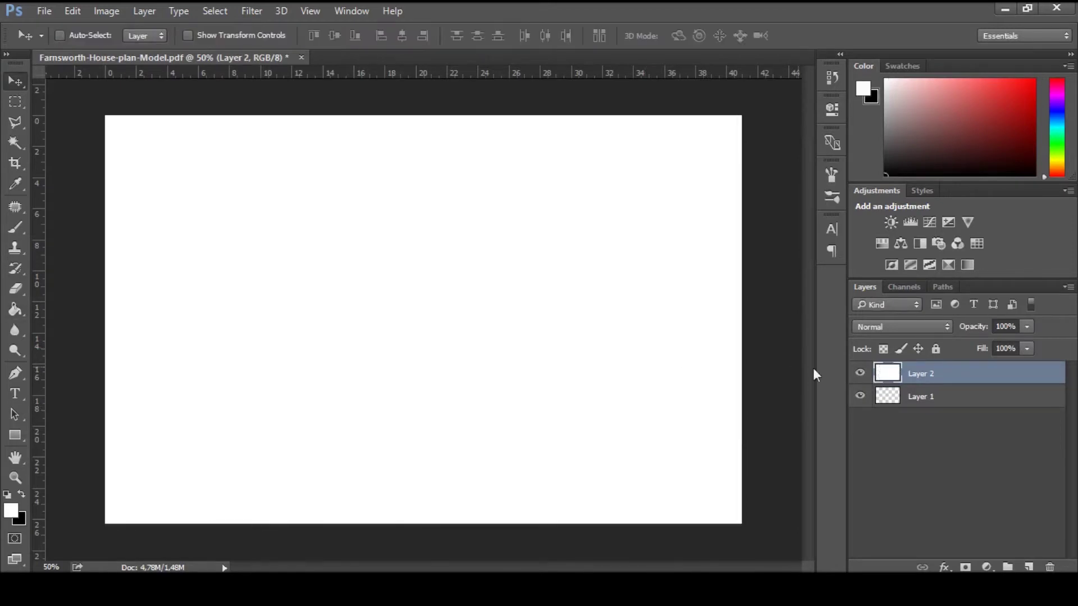
drag(893, 406, 926, 380)
Select and delete the bottom and left student-version border text strips.
key(m)
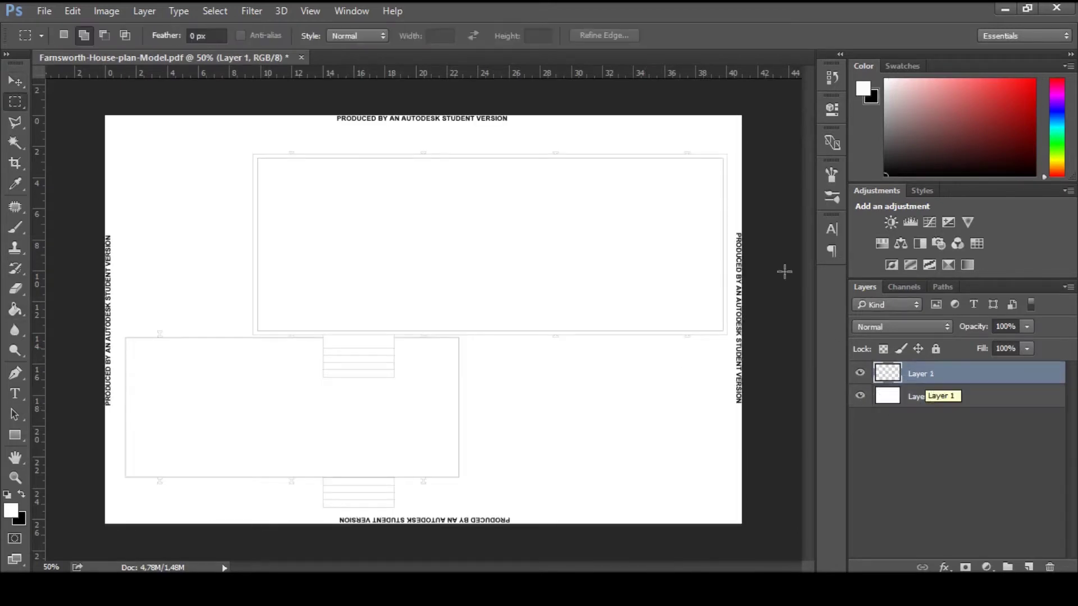
drag(742, 112, 57, 515)
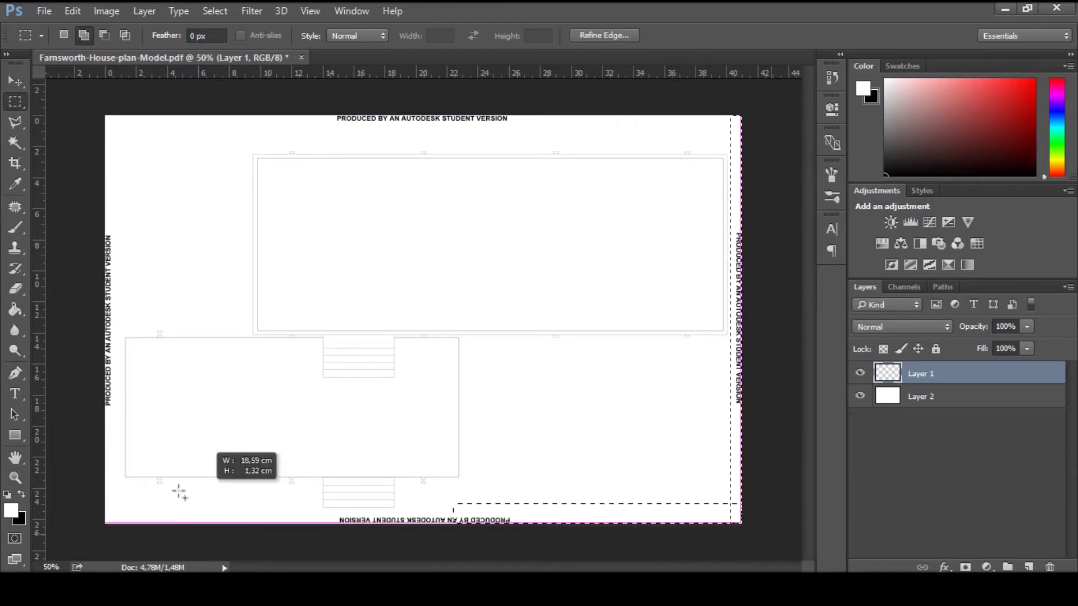
mouse_move(105, 501)
mouse_down()
mouse_move(121, 93)
mouse_move(775, 134)
mouse_up()
key(Delete)
key(ctrl+d)
Duplicate the plan layer and merge the copies to strengthen the linework, then bring up Canvas Size.
key(v)
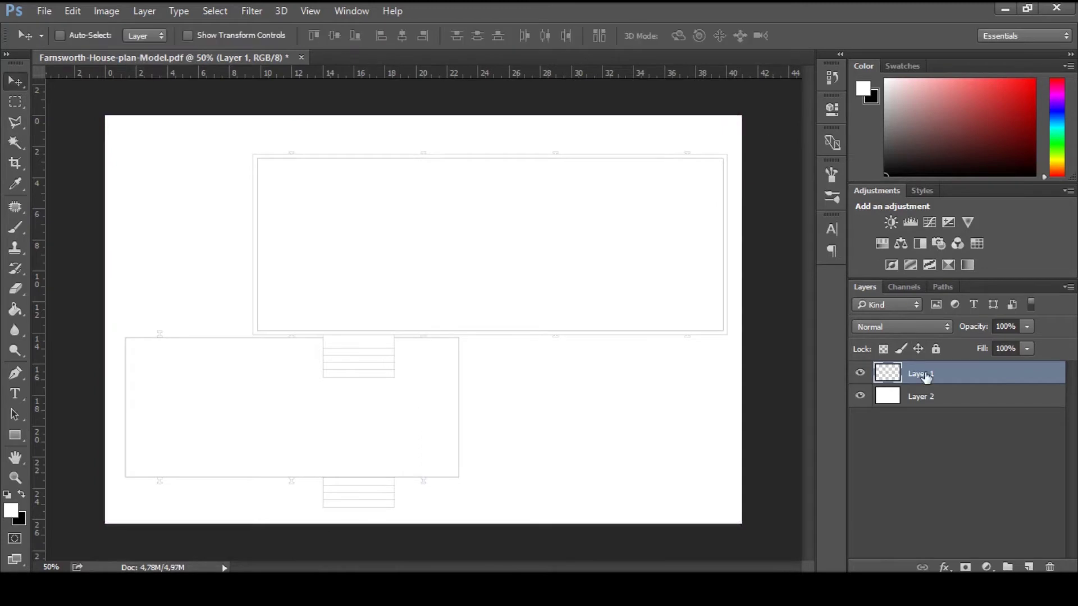
key(ctrl+j)
shift+click(985, 405)
key(ctrl+e)
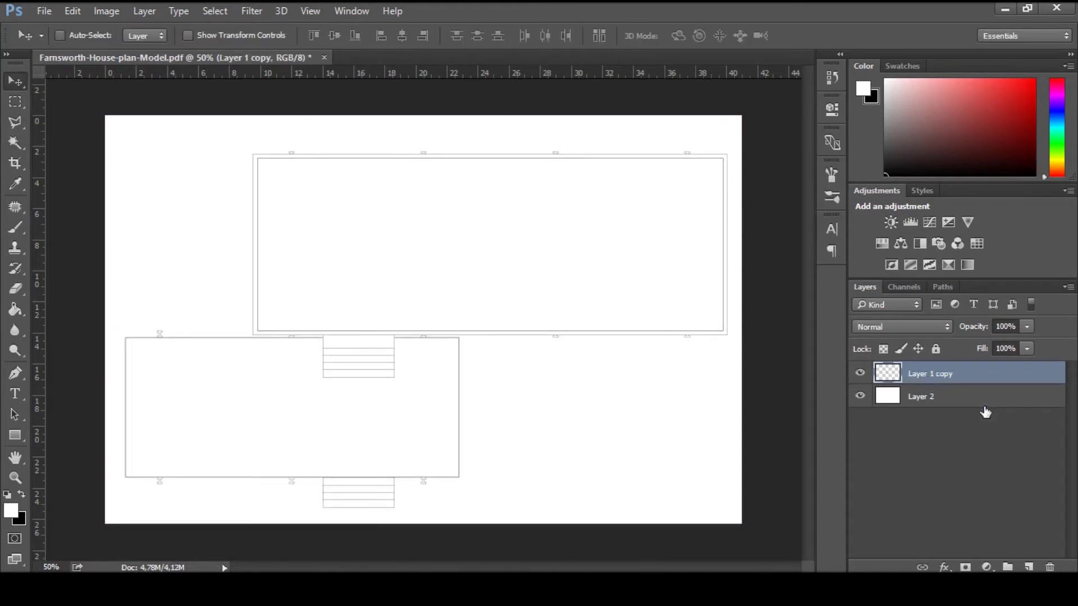
click(106, 10)
click(142, 140)
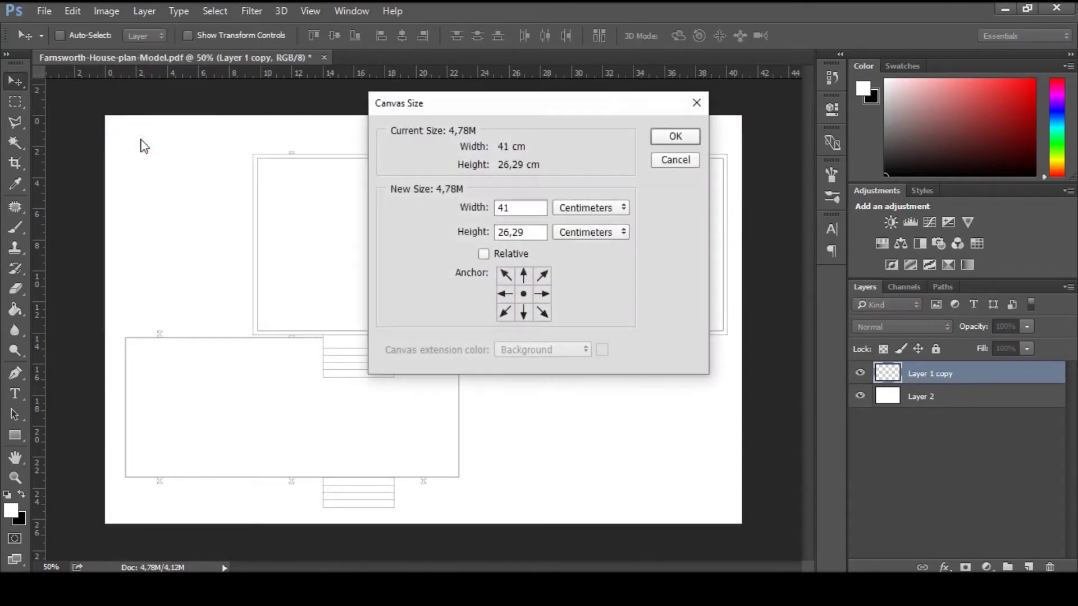
Apply the canvas size and crop outward to extend the canvas left, right and top.
key(Return)
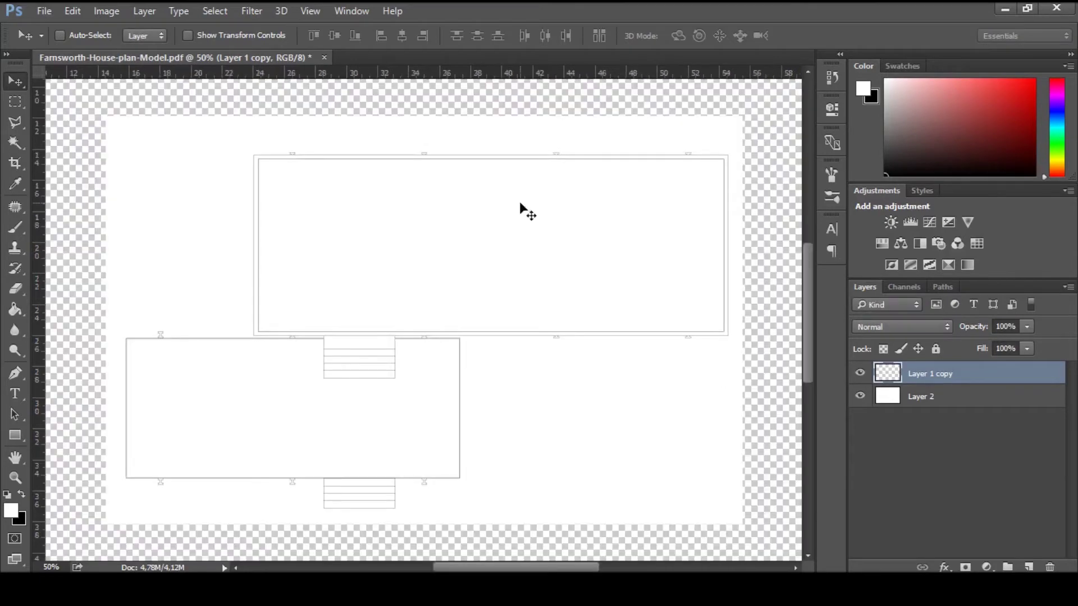
key(ctrl+0)
click(901, 398)
key(c)
click(90, 35)
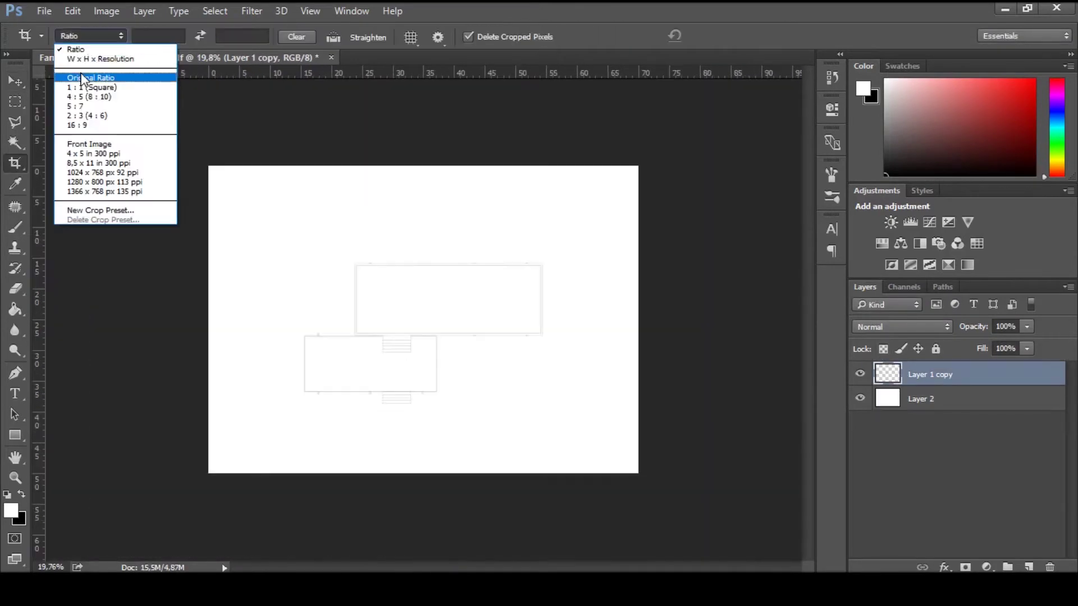
click(74, 56)
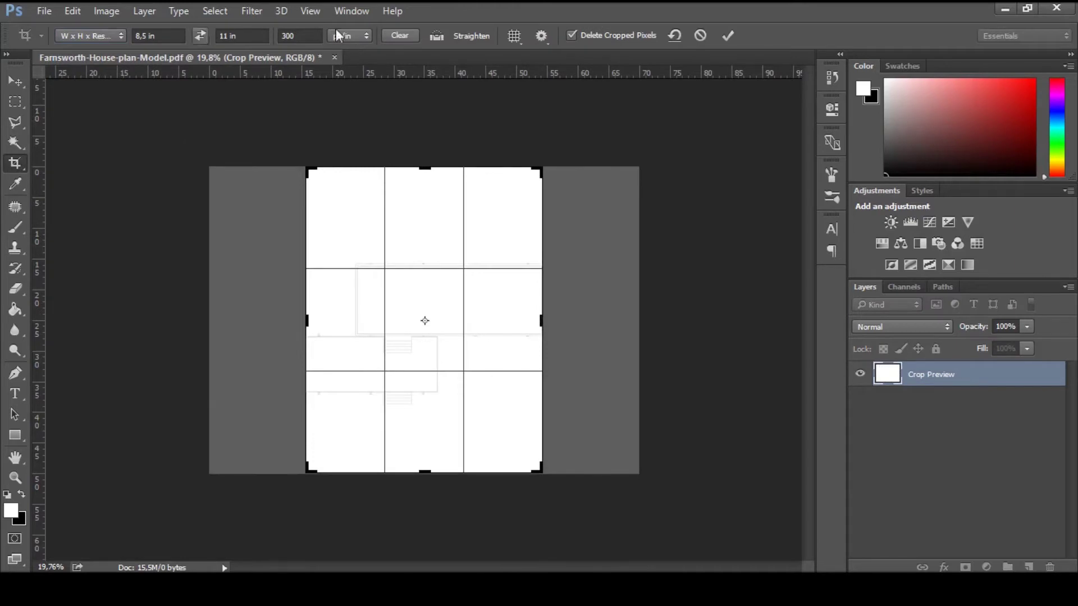
drag(306, 321, 256, 315)
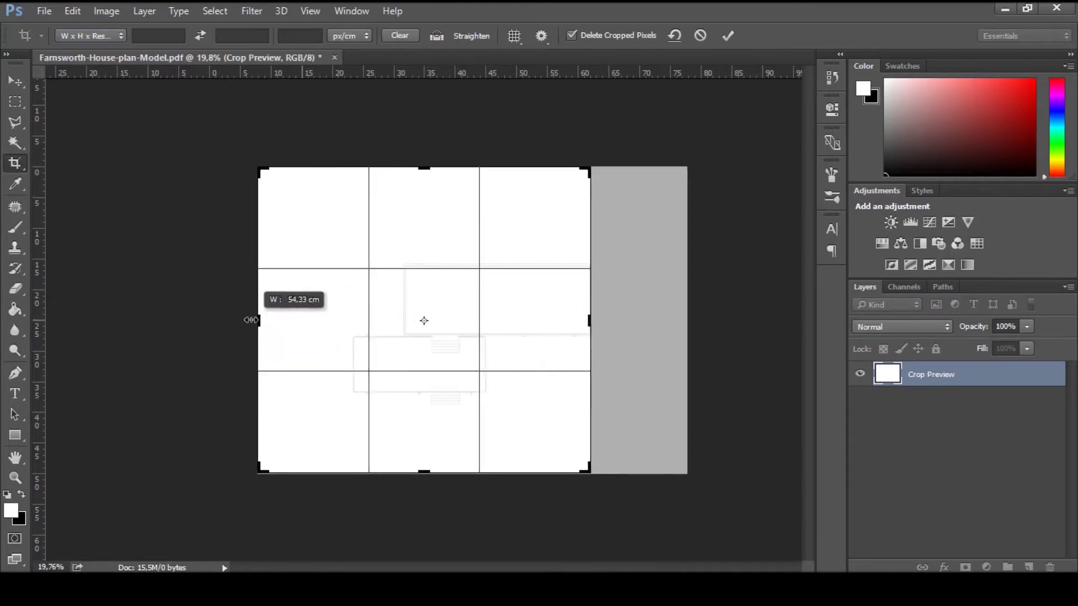
drag(589, 320, 660, 319)
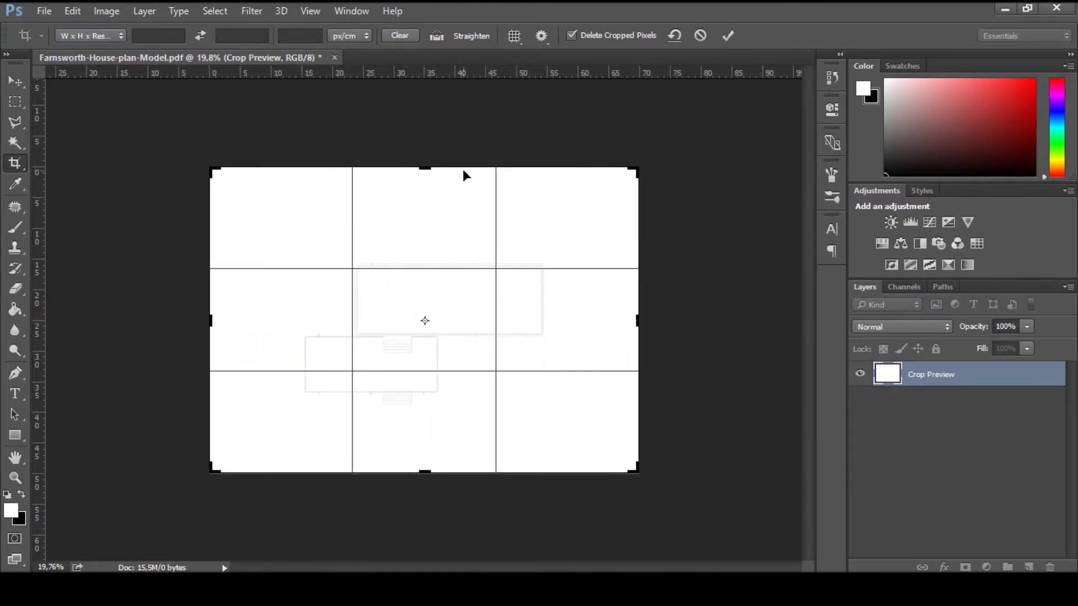
drag(440, 166, 443, 135)
key(Return)
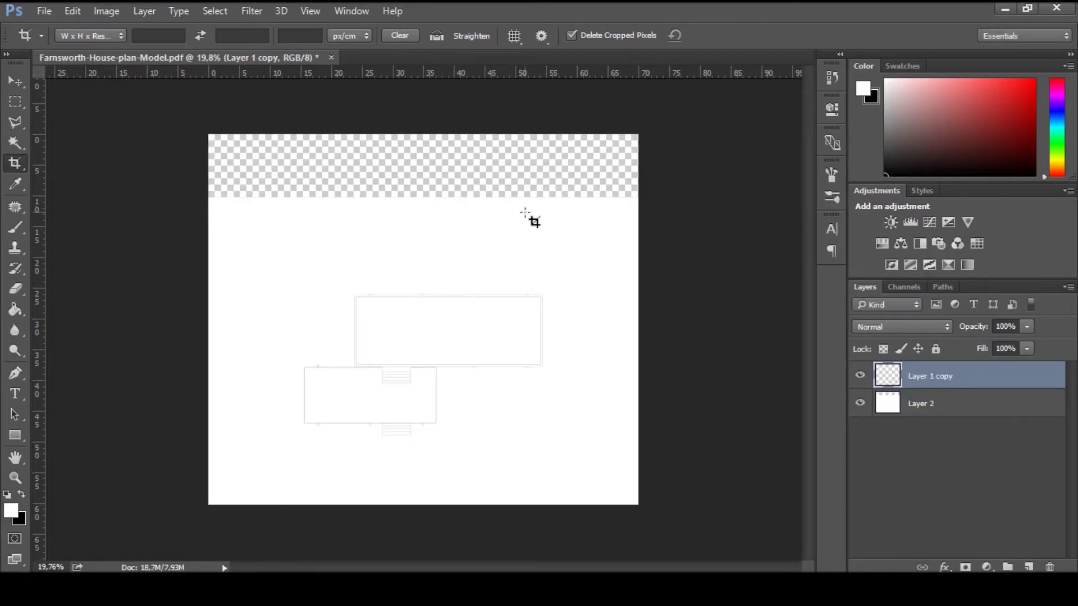
Fill the new transparent top strip of the background layer white.
key(b)
key(g)
click(921, 404)
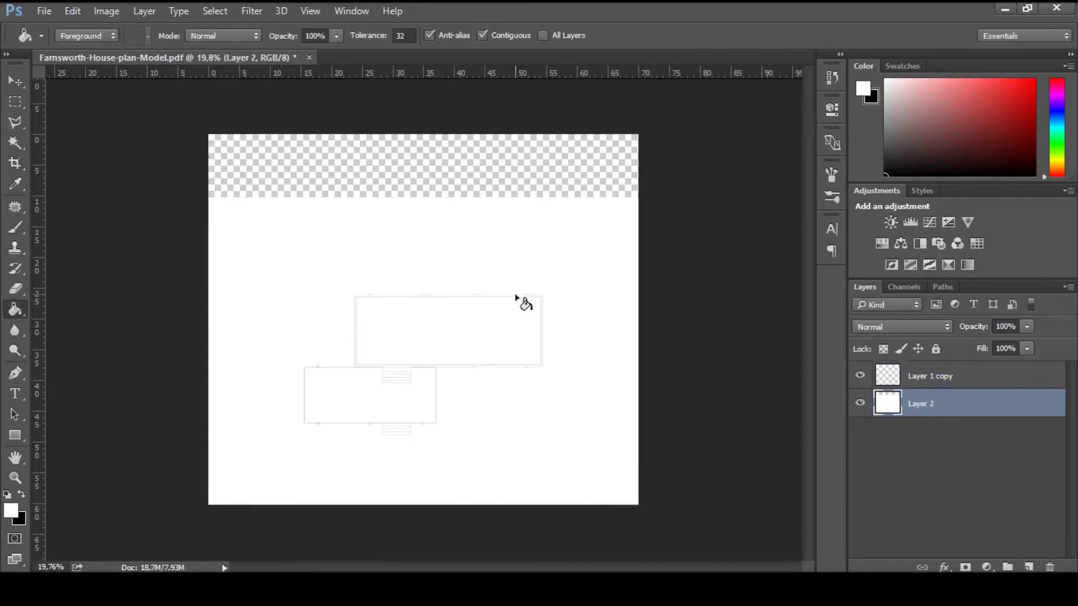
click(414, 181)
Duplicate the plan layer in place and merge the three plan layers for darker lines.
key(v)
click(926, 382)
drag(443, 305, 443, 306)
shift+click(930, 428)
key(ctrl+e)
key(z)
click(346, 363)
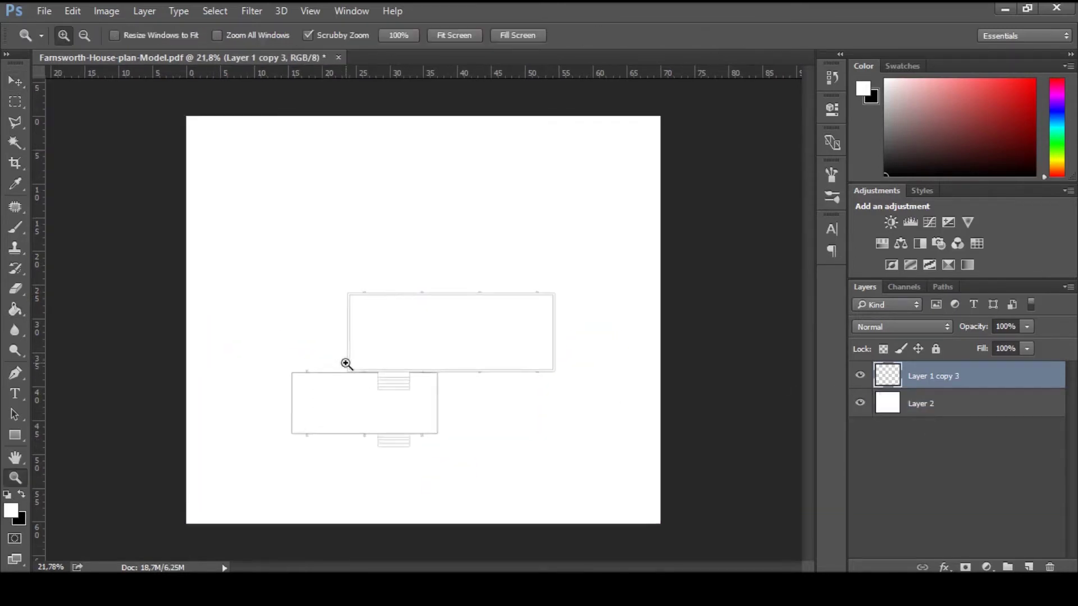
Set the brush to about 176 px and choose a pale green foreground colour.
key(b)
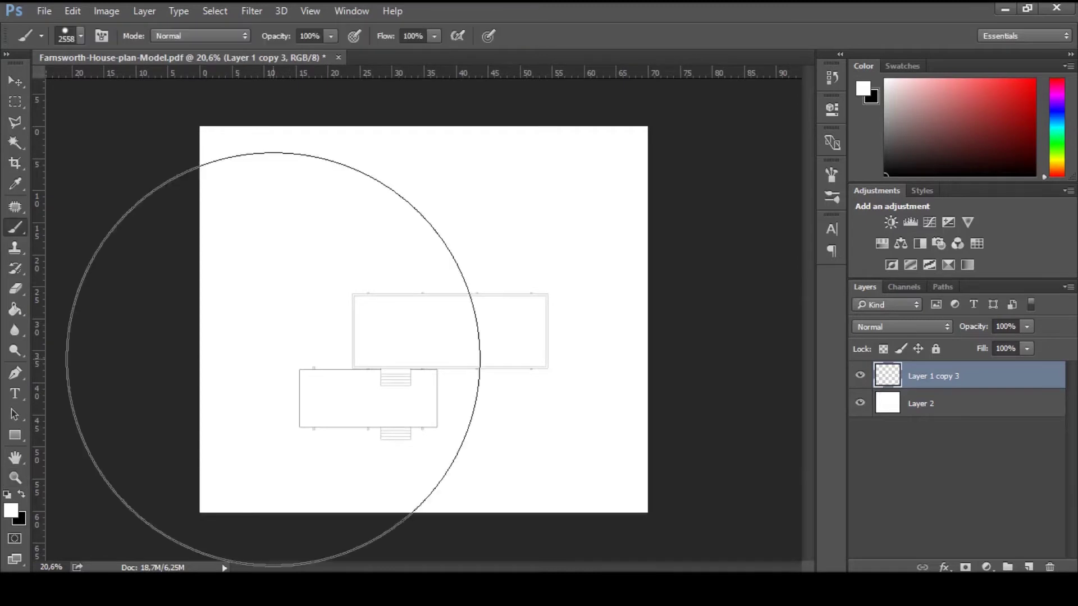
right_click(379, 319)
drag(557, 337, 531, 338)
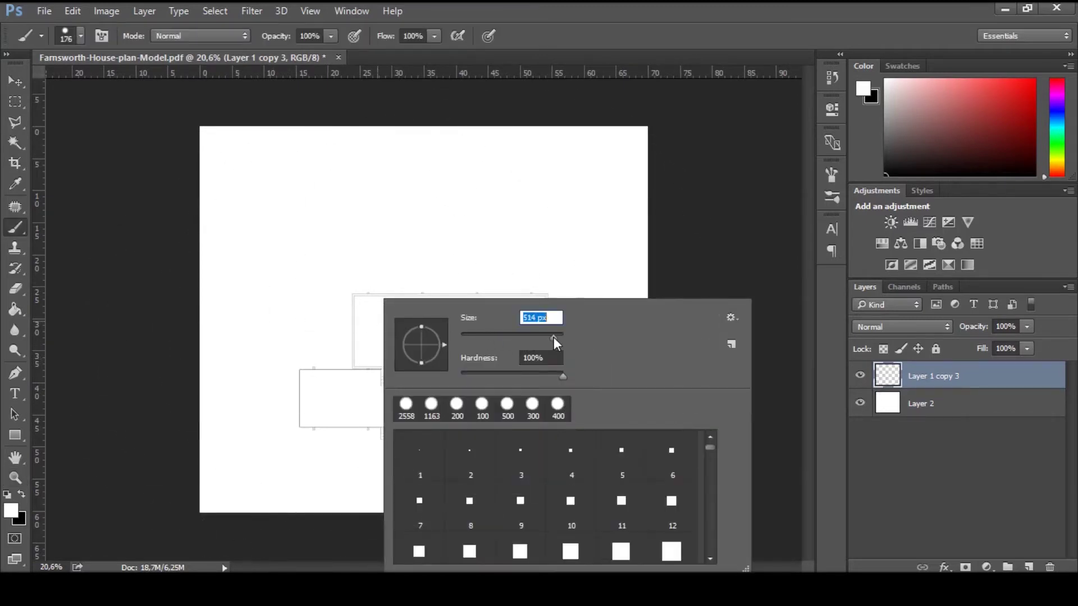
key(Return)
click(9, 516)
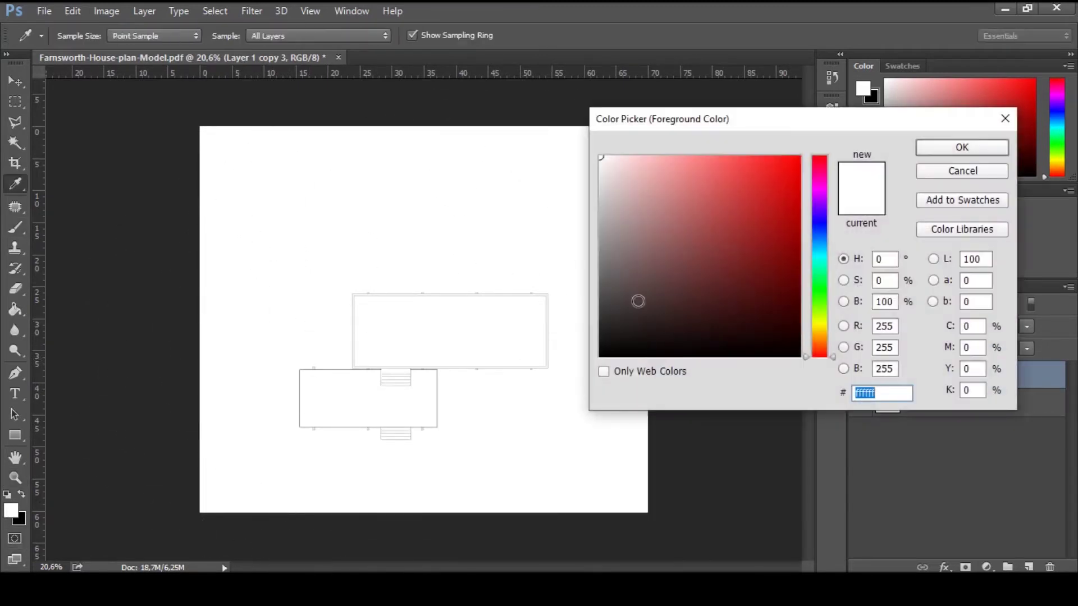
click(825, 288)
mouse_move(671, 171)
mouse_down()
mouse_move(626, 154)
mouse_move(604, 197)
mouse_move(625, 182)
mouse_up()
key(Return)
Add a Solid Color fill layer in green a6e5ab and target its mask.
click(1029, 567)
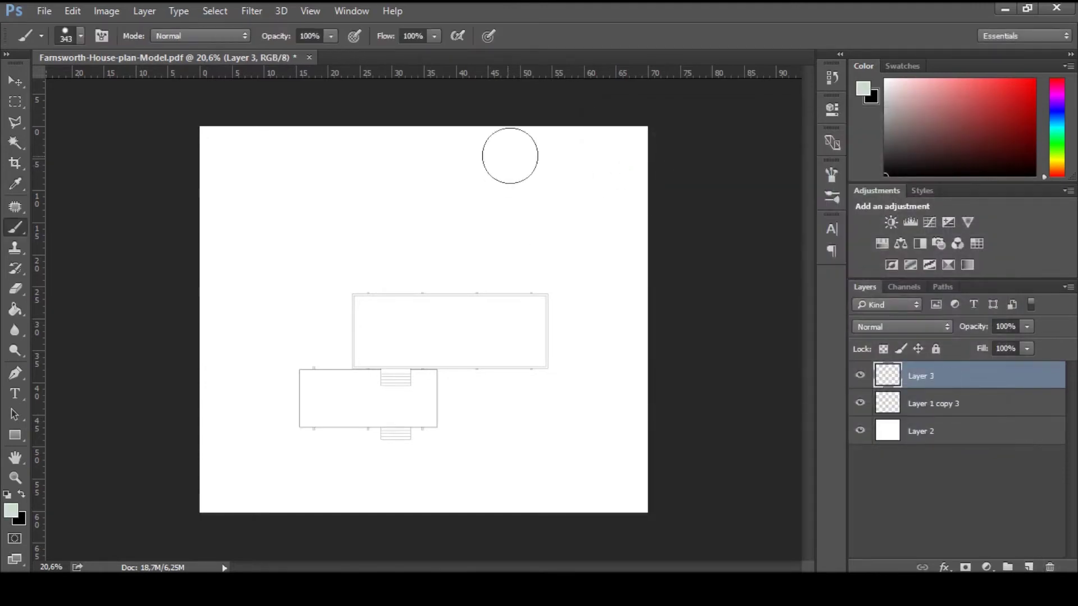
key(Delete)
key(v)
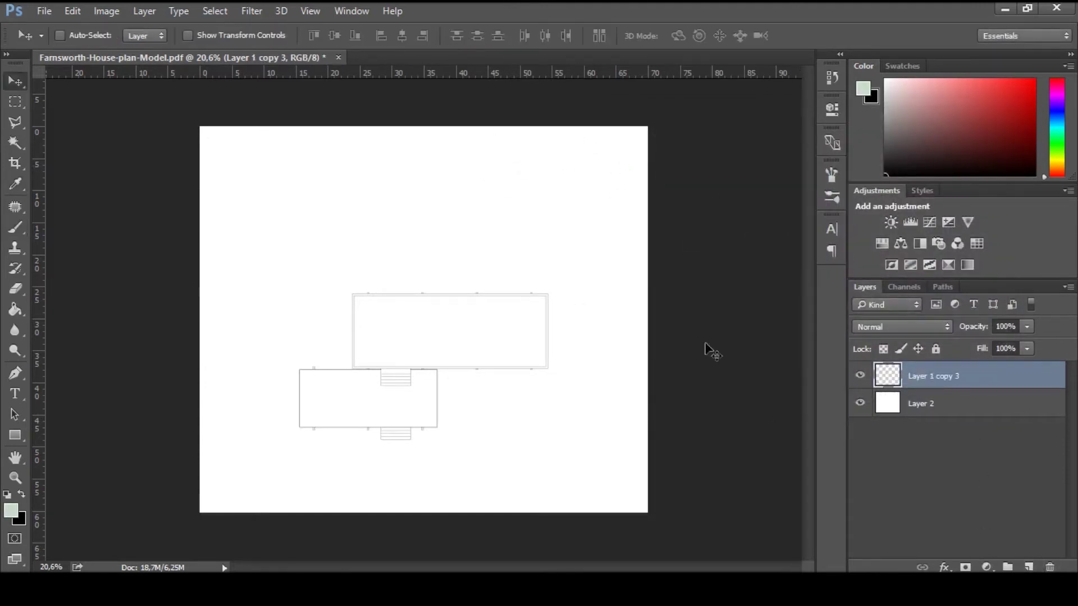
click(986, 567)
click(989, 225)
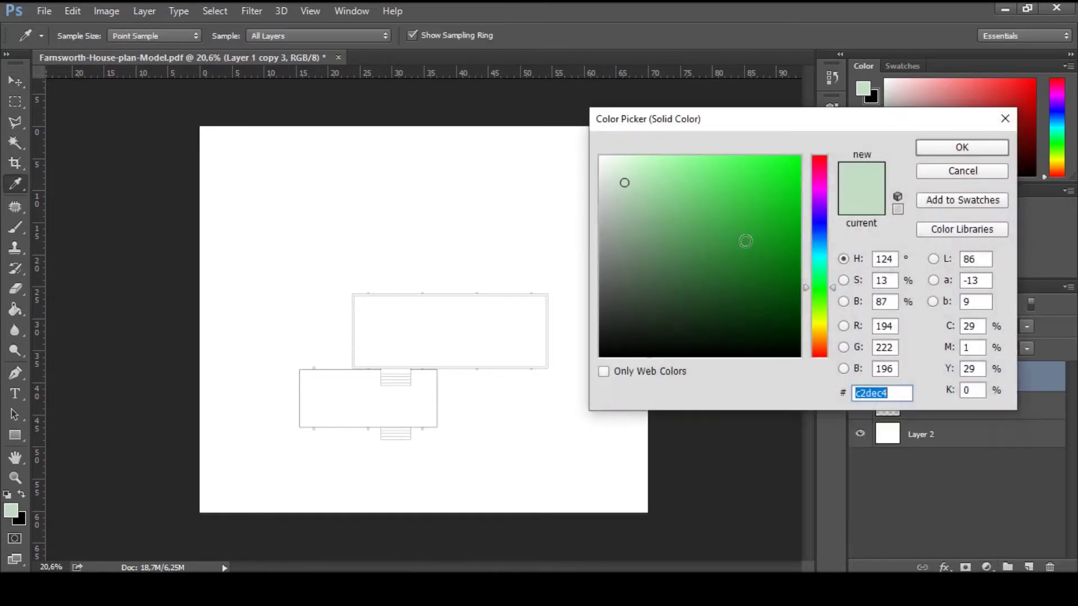
click(653, 177)
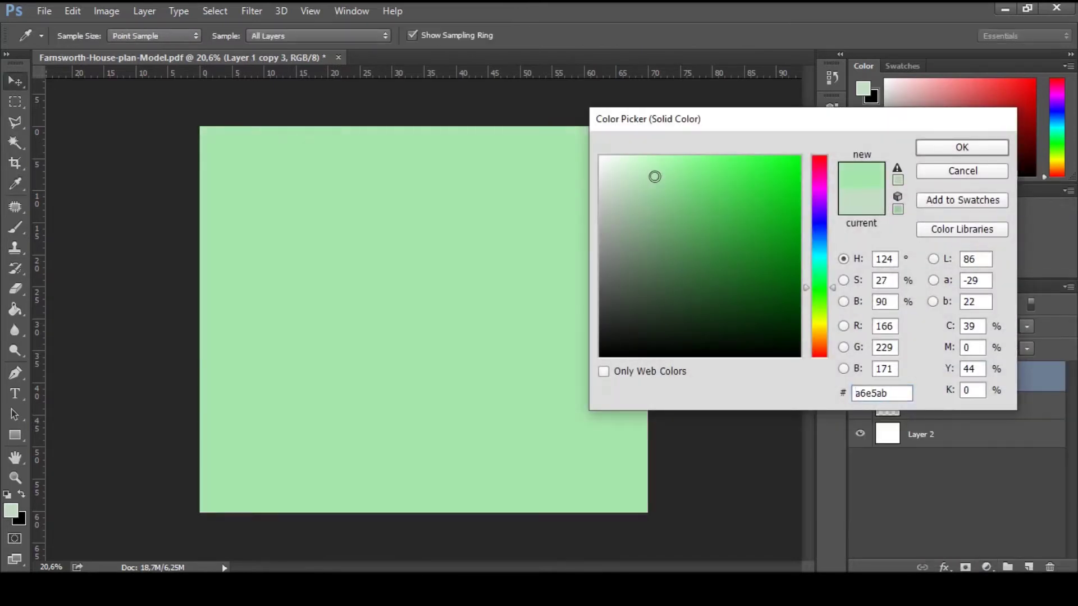
key(Return)
click(932, 377)
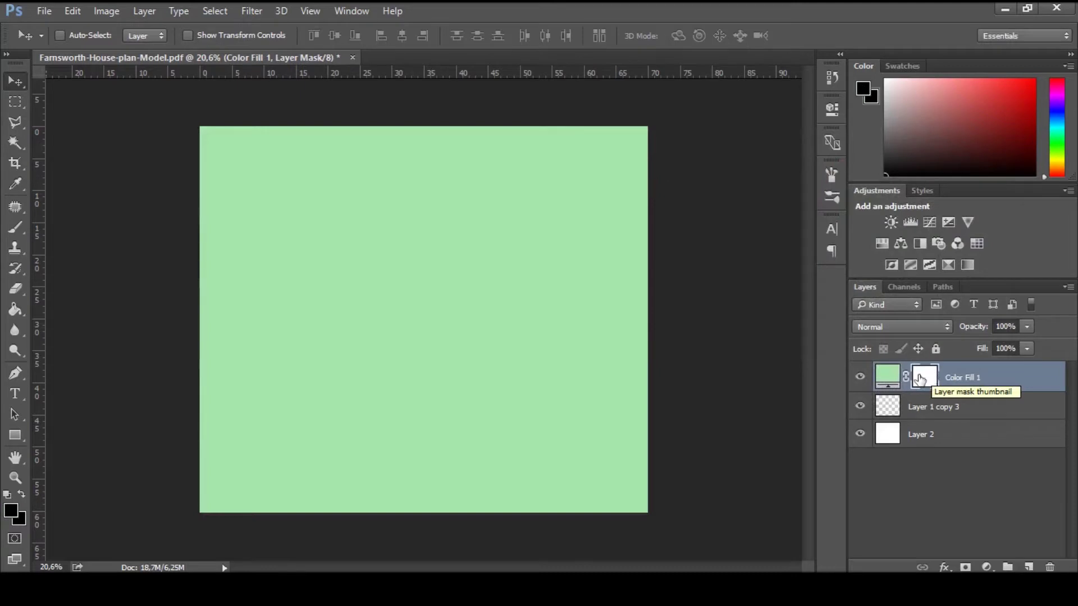
Invert the Color Fill 1 mask so the green fill is hidden.
double_click(927, 384)
click(740, 327)
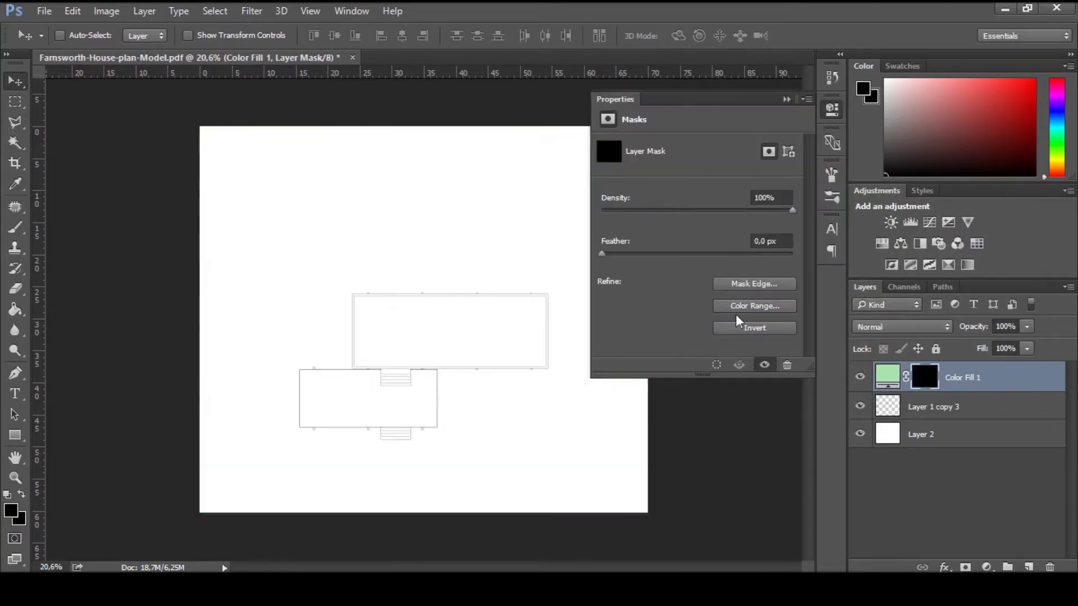
click(786, 100)
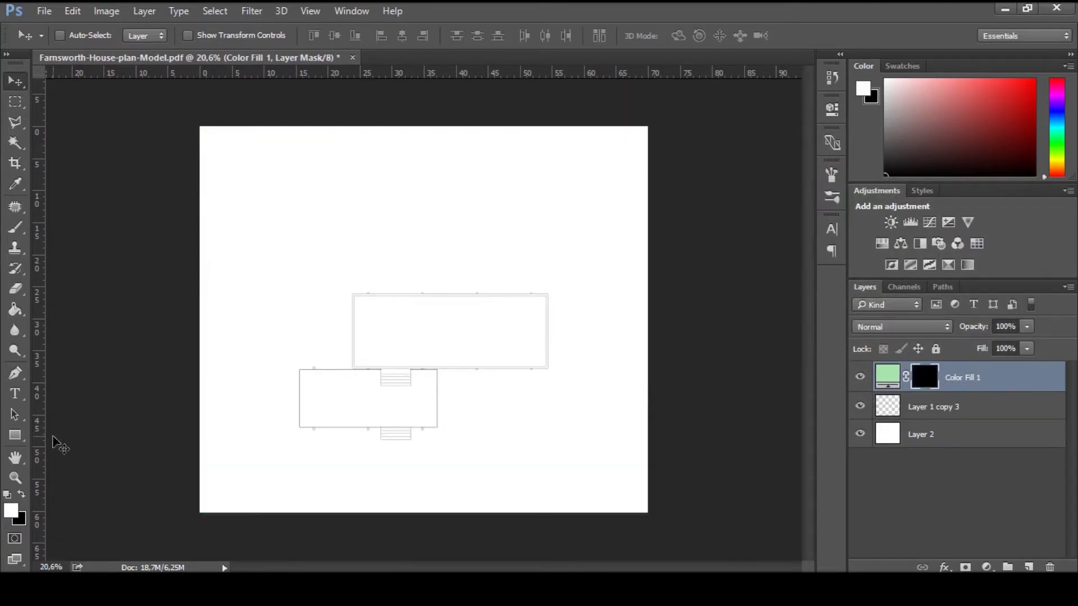
Enable Shape Dynamics and Scattering at 303% on both axes for the brush.
key(b)
key(F5)
click(578, 196)
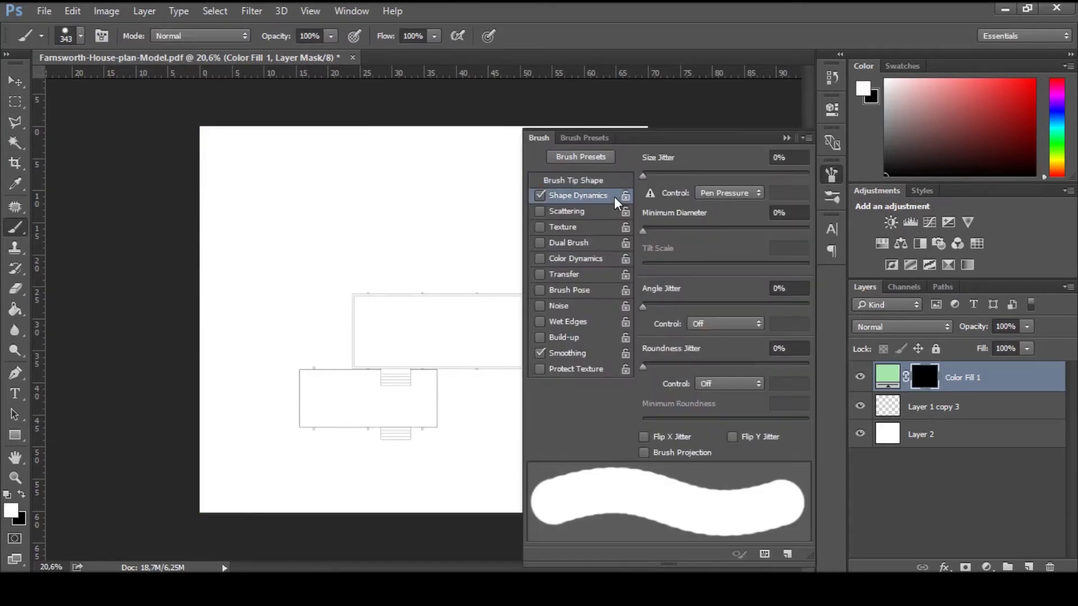
click(705, 173)
click(568, 211)
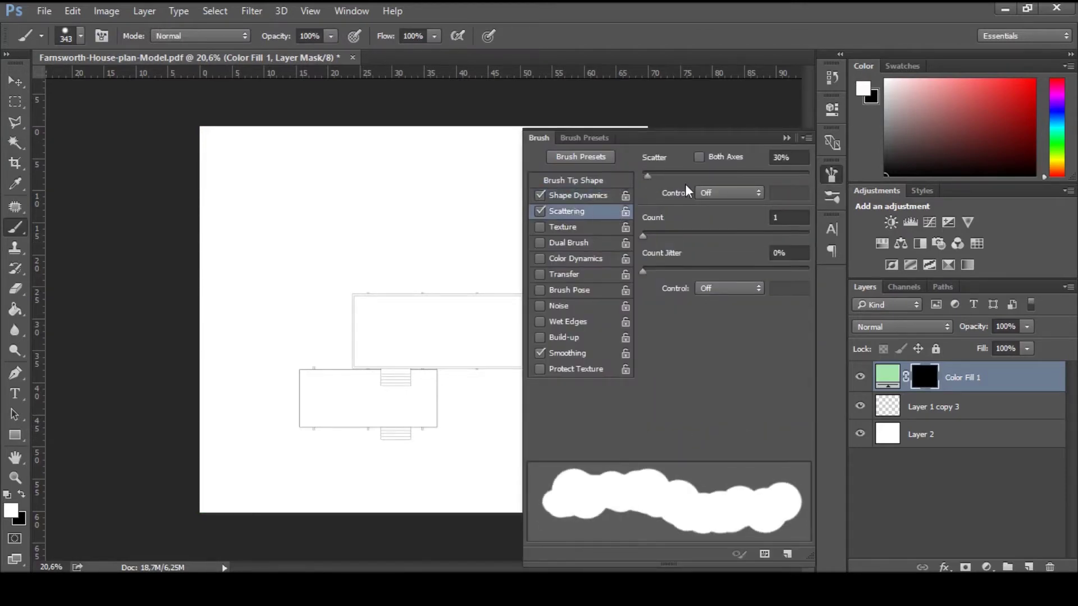
click(694, 174)
click(700, 157)
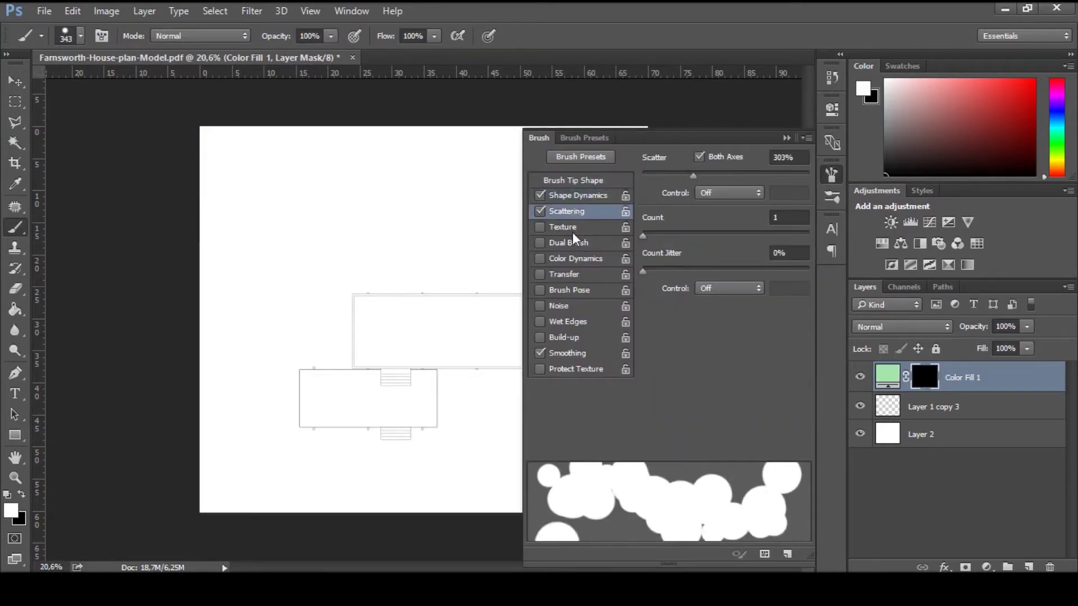
Enable Transfer with 87% opacity jitter and 56% flow jitter.
click(577, 258)
click(601, 274)
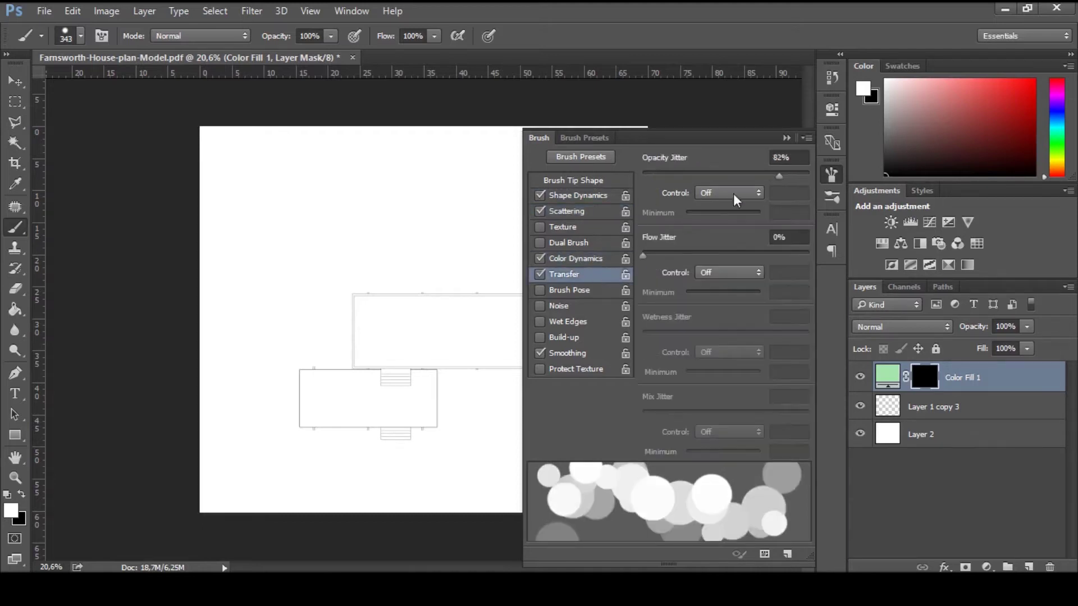
drag(762, 177, 787, 176)
drag(682, 256, 736, 256)
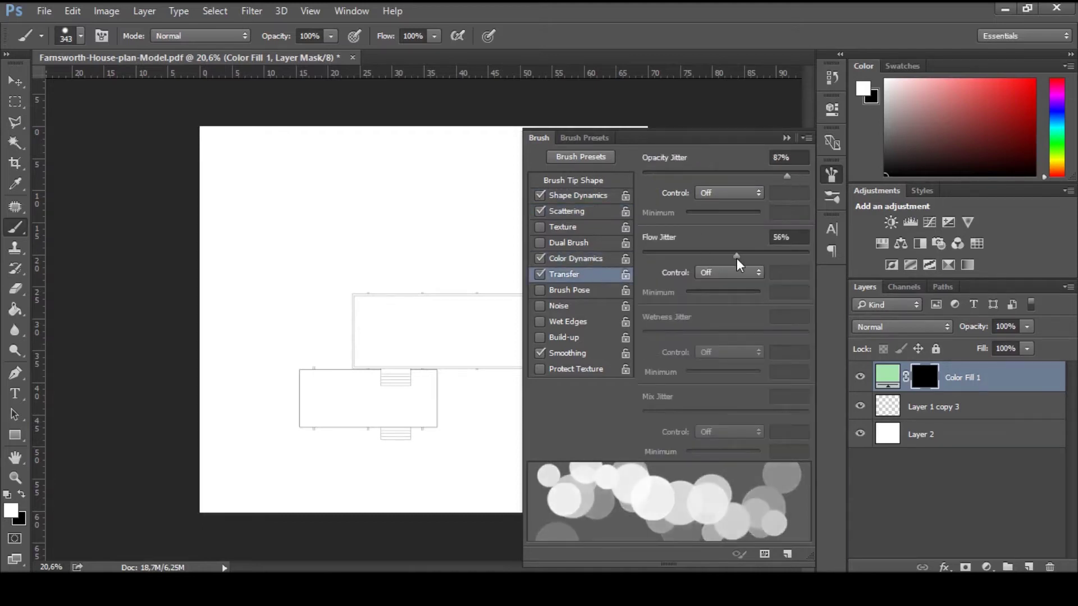
Set size jitter to 56% and paint the first foliage dabs across the top.
click(589, 211)
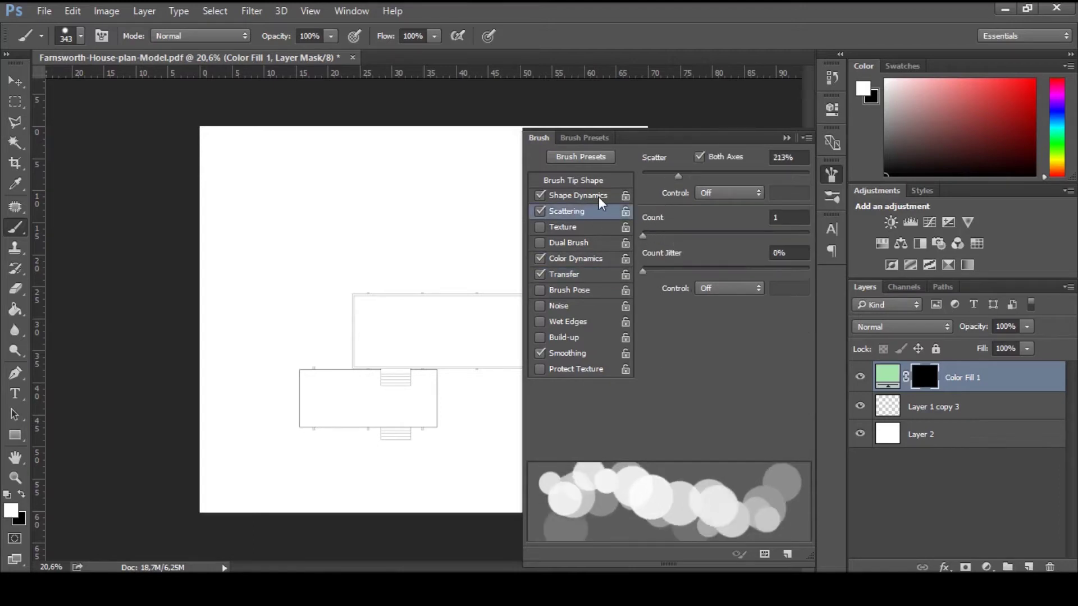
click(578, 196)
drag(750, 176, 729, 176)
click(736, 175)
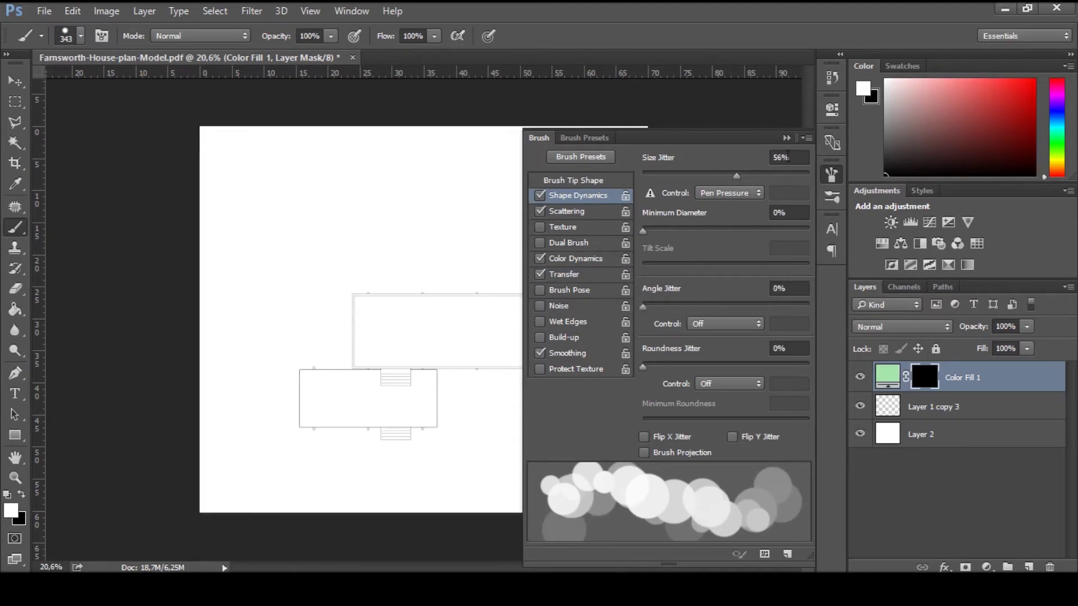
click(785, 138)
mouse_move(602, 238)
mouse_down()
mouse_move(527, 210)
mouse_move(378, 197)
mouse_move(226, 221)
mouse_up()
Paint foliage dabs down the left and right edges, across the top and upper middle.
drag(227, 345, 227, 266)
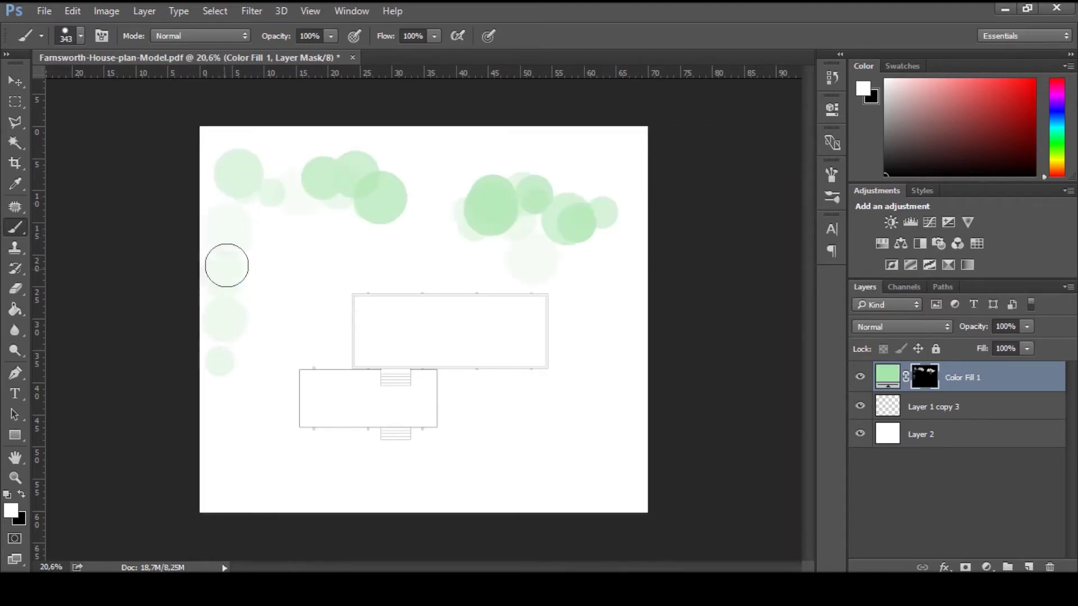
mouse_move(604, 327)
mouse_down()
mouse_move(588, 151)
mouse_move(429, 132)
mouse_move(288, 154)
mouse_up()
drag(283, 250, 243, 252)
drag(597, 459, 657, 448)
mouse_move(230, 487)
mouse_down()
mouse_move(228, 503)
mouse_move(214, 258)
mouse_move(206, 465)
mouse_up()
mouse_move(603, 484)
mouse_down()
mouse_move(638, 472)
mouse_move(630, 288)
mouse_move(564, 165)
mouse_up()
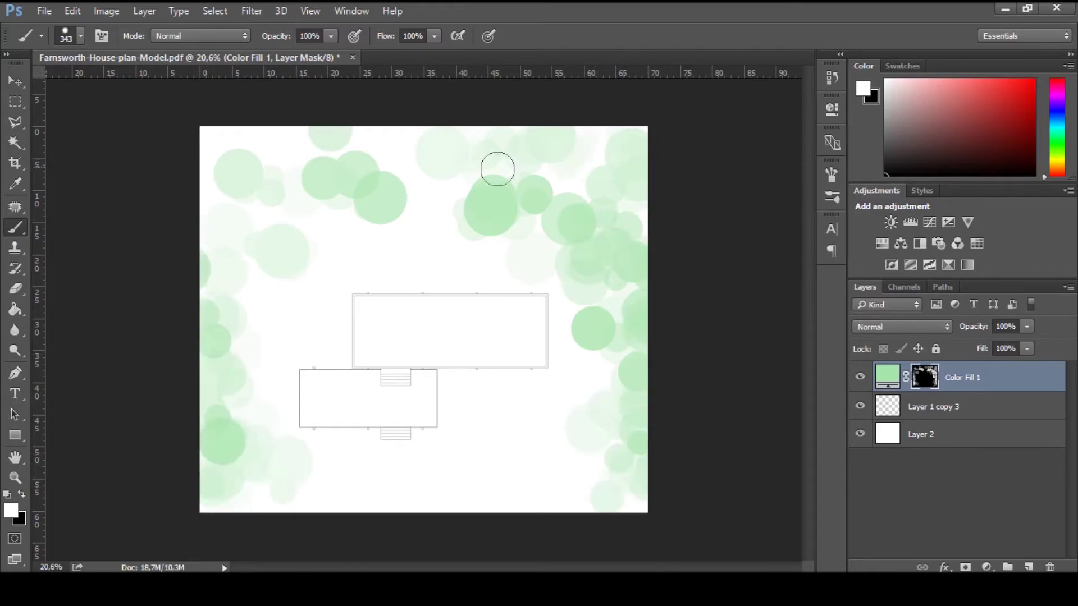
drag(326, 160, 449, 176)
mouse_move(432, 221)
mouse_down()
mouse_move(349, 226)
mouse_move(365, 269)
mouse_move(452, 255)
mouse_up()
key(ctrl+z)
key(ctrl+z)
drag(361, 228, 320, 241)
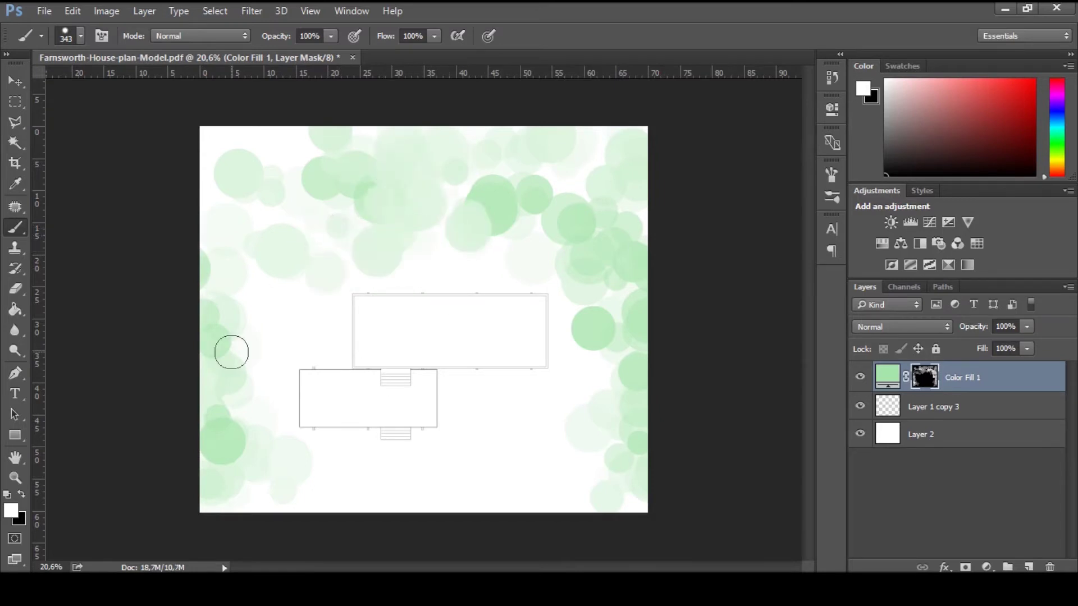
Scale the foliage mask to about 114% and shift it up slightly.
key(ctrl+t)
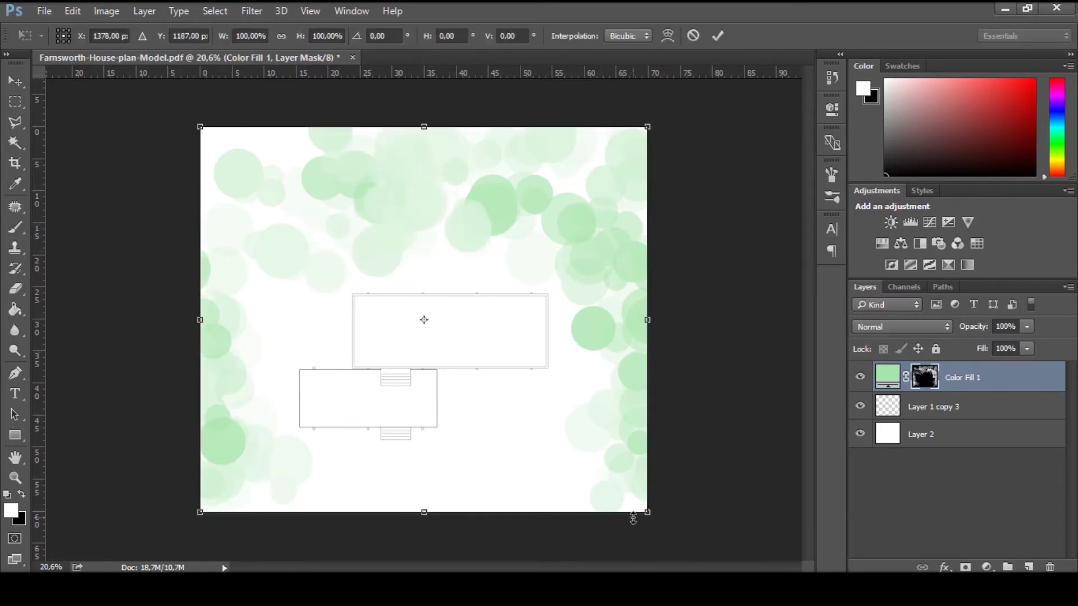
drag(647, 514, 685, 537)
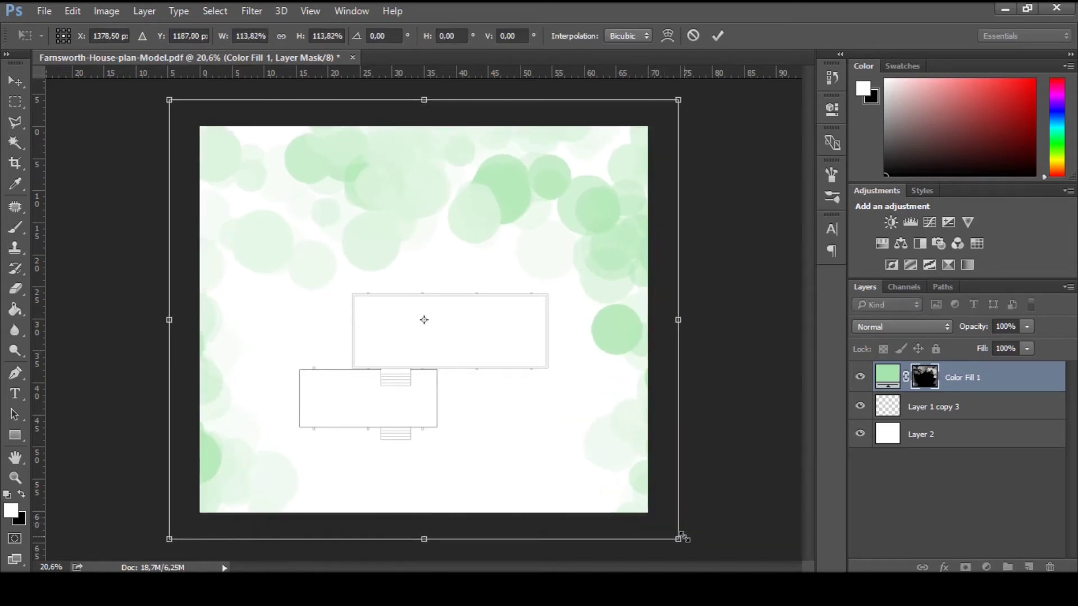
key(Return)
drag(393, 348, 392, 334)
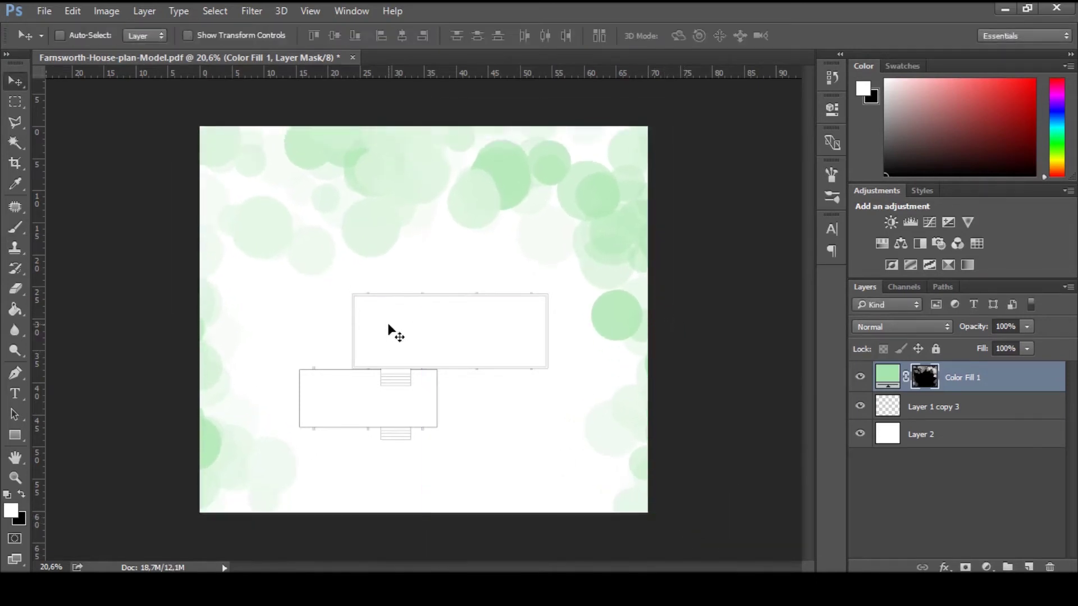
Add a new layer filled with pale green c2dec4.
click(1030, 567)
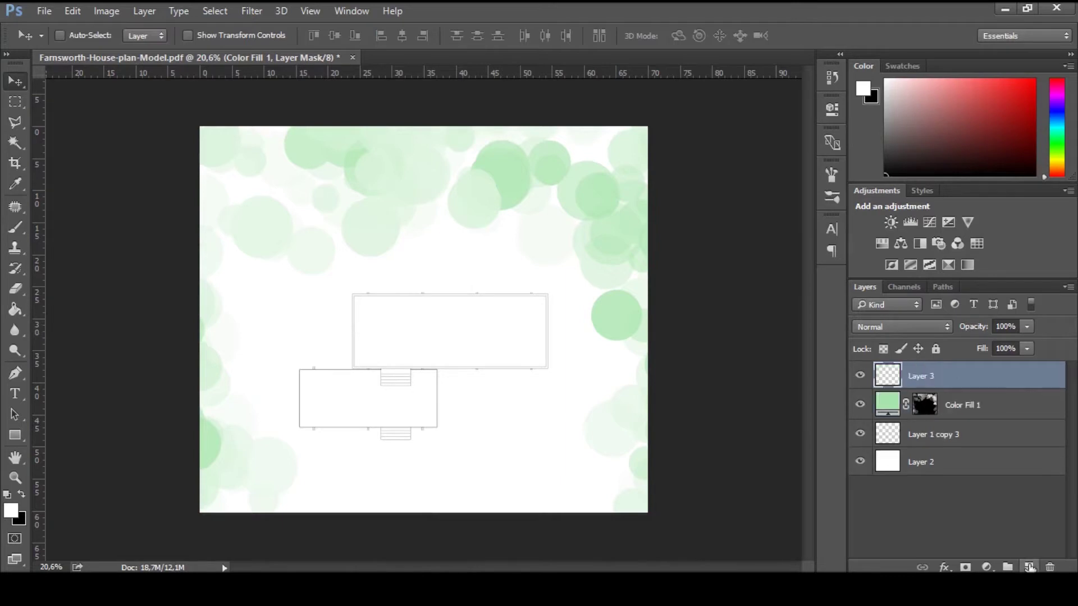
key(b)
click(10, 511)
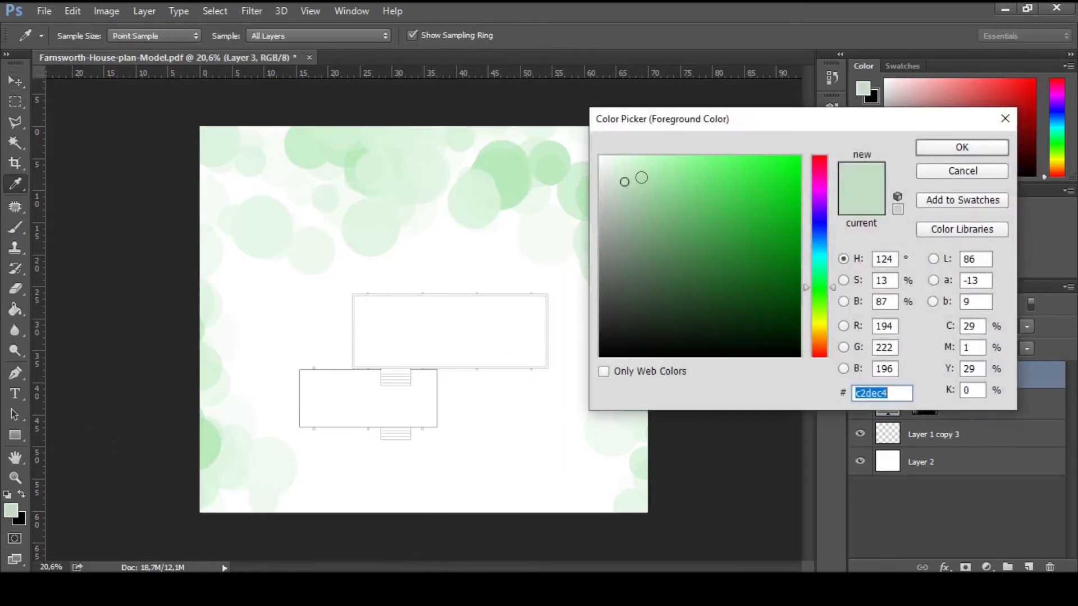
key(Return)
key(alt+BackSpace)
Place the green layer beneath the plan at 60% opacity and add Hue/Saturation over the foliage.
key(v)
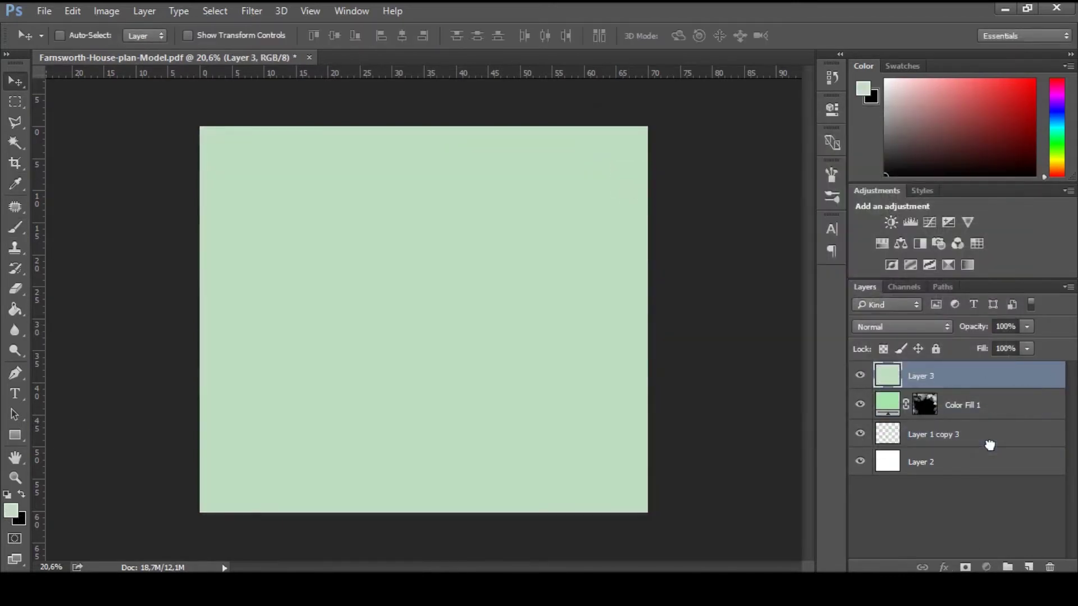
drag(954, 377, 932, 435)
key(6)
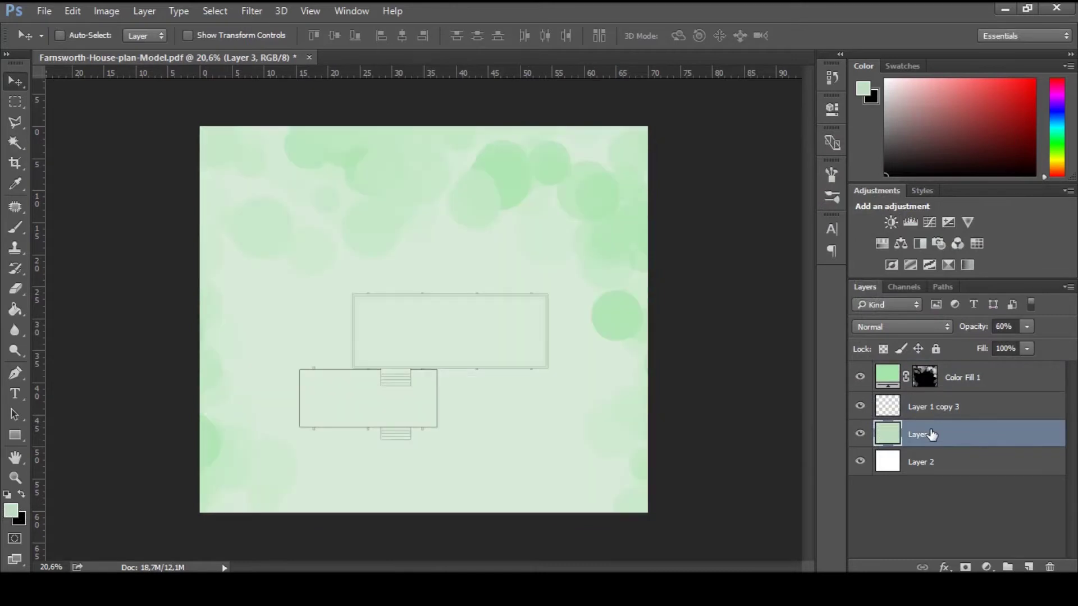
click(990, 386)
click(884, 241)
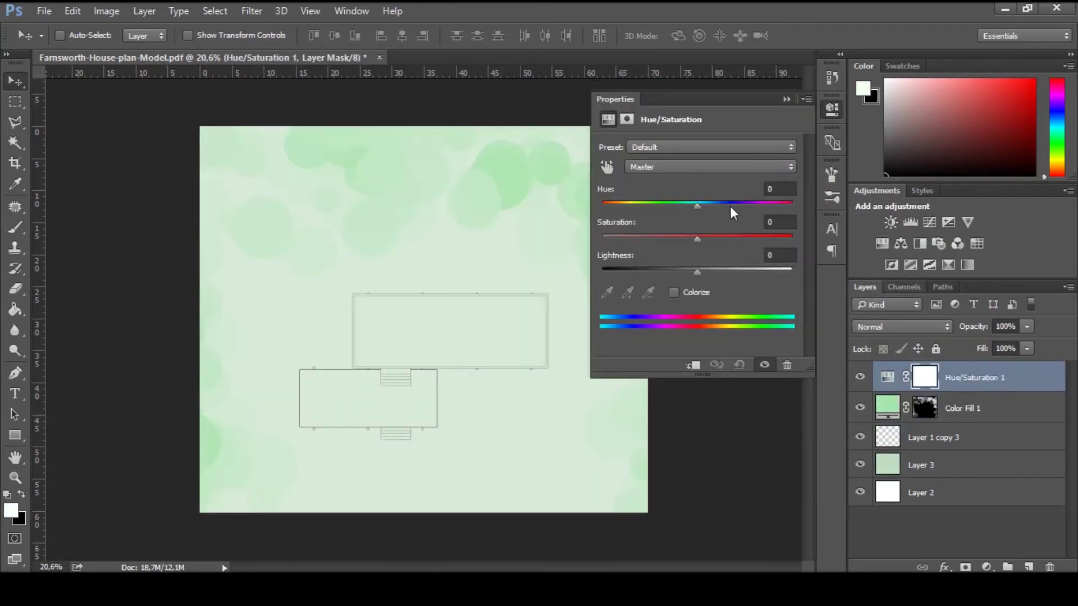
Try a clipped Hue/Saturation lightness boost, delete it, and duplicate Color Fill 1 instead.
click(693, 365)
drag(703, 271, 720, 270)
click(905, 385)
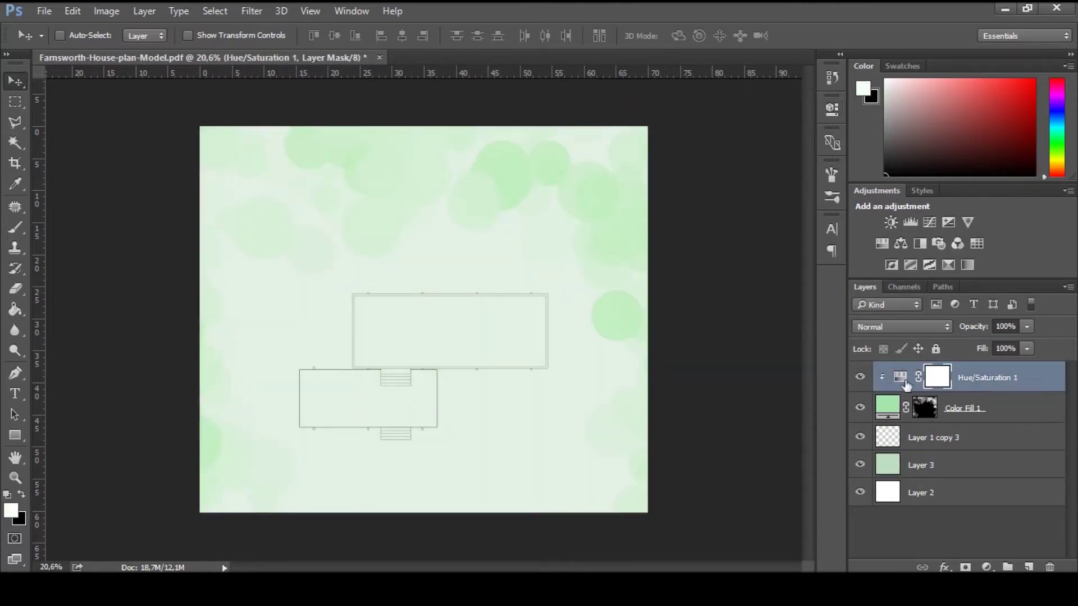
click(860, 380)
key(Delete)
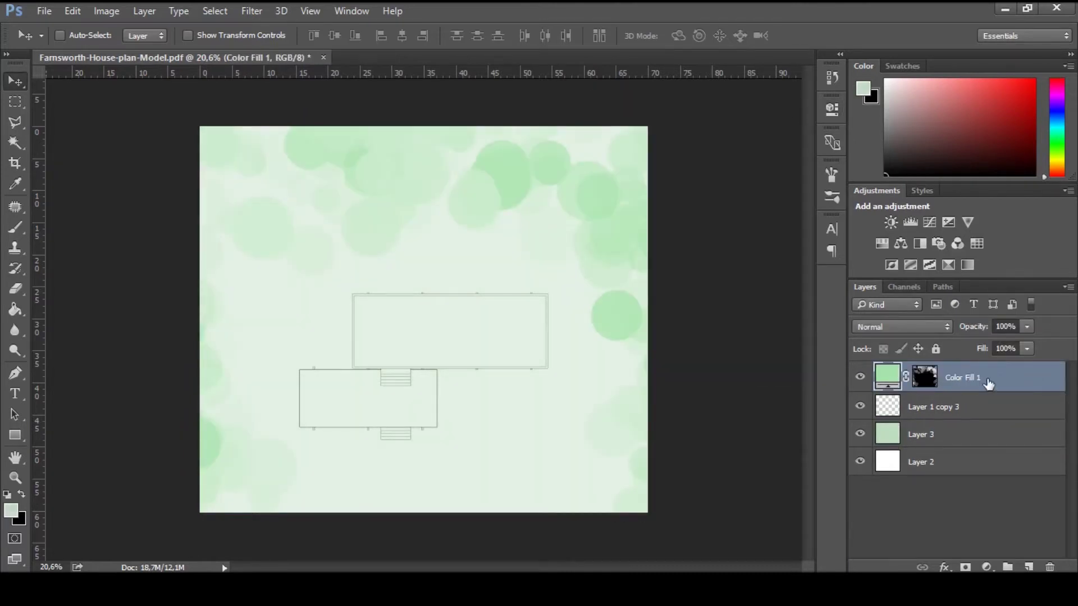
key(ctrl+j)
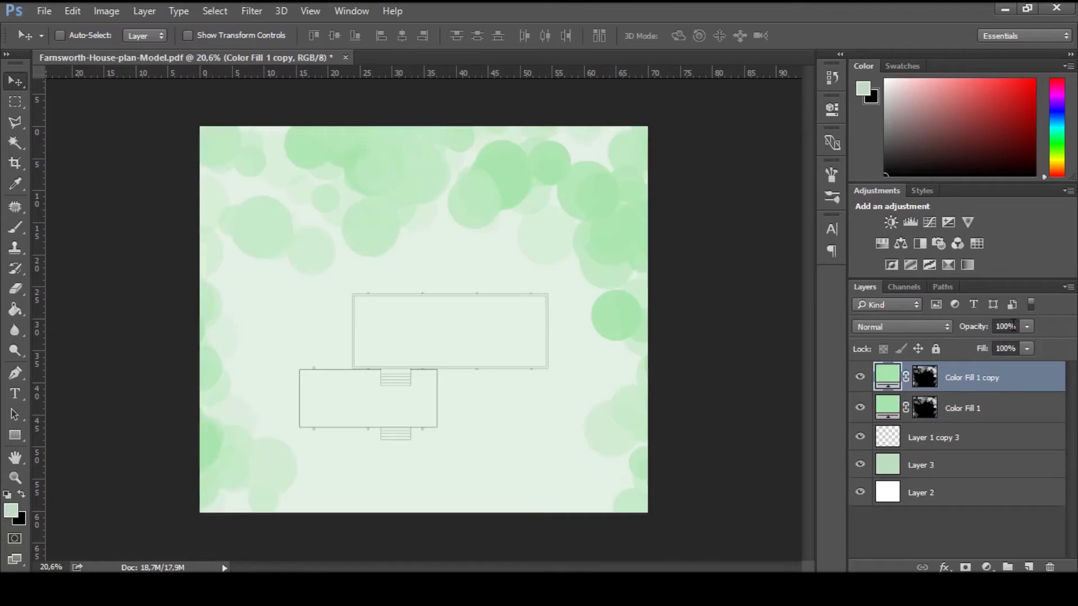
click(920, 436)
Magic Wand-select the plan's room interiors and both wall strips.
key(w)
click(421, 249)
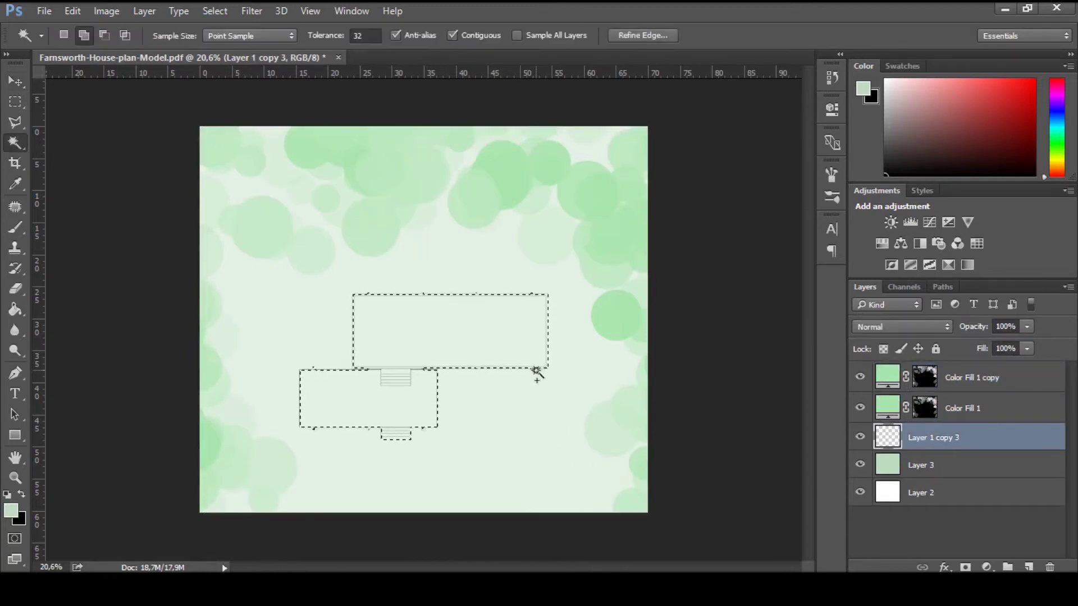
drag(344, 409, 525, 276)
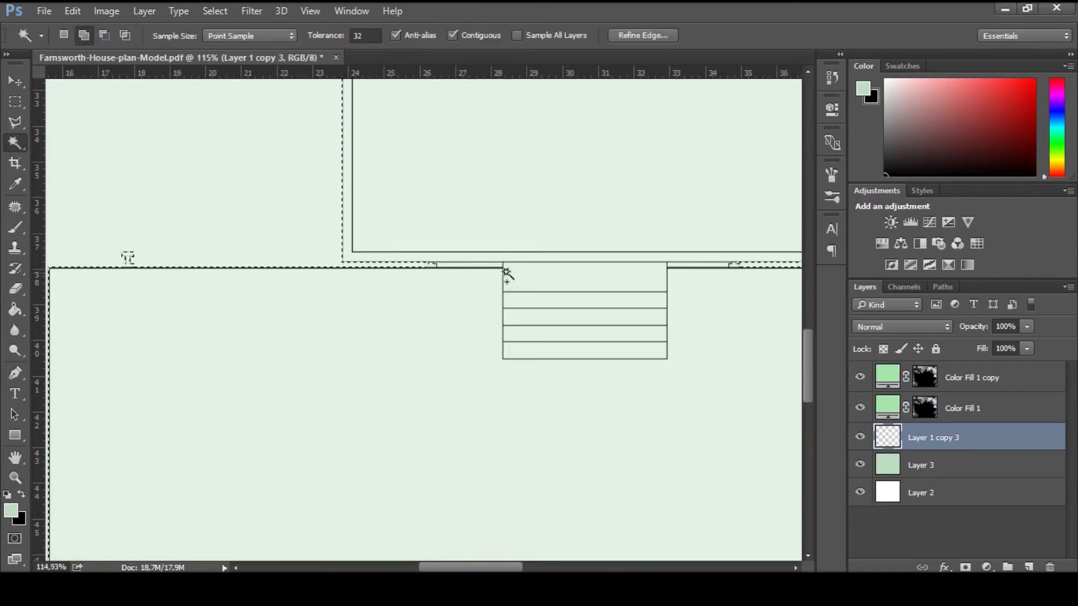
key(z)
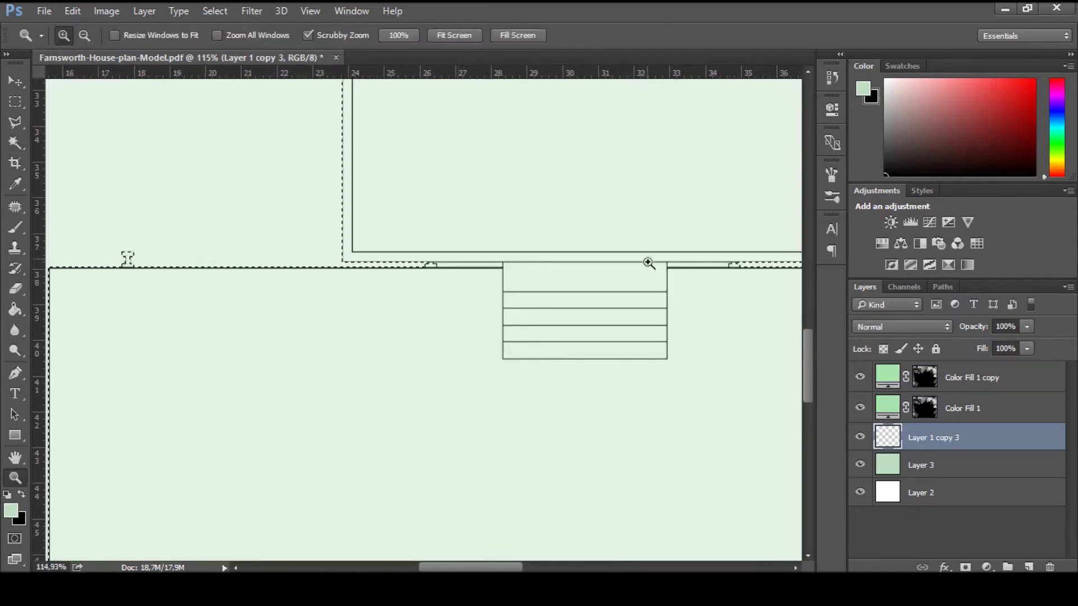
drag(647, 258, 686, 283)
key(w)
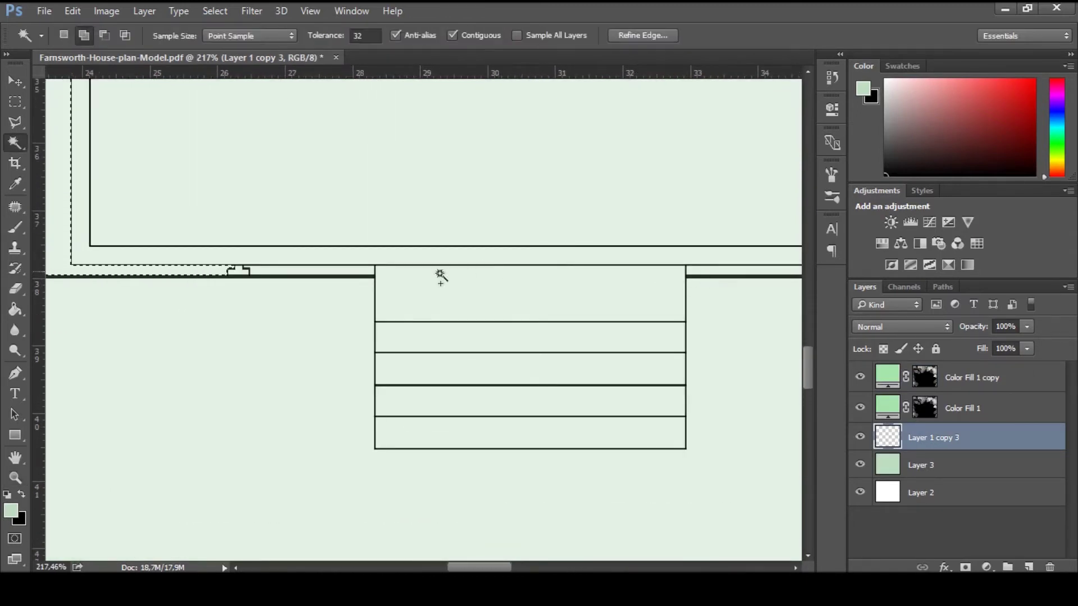
click(361, 270)
click(716, 275)
key(z)
key(ctrl+0)
drag(449, 409, 527, 409)
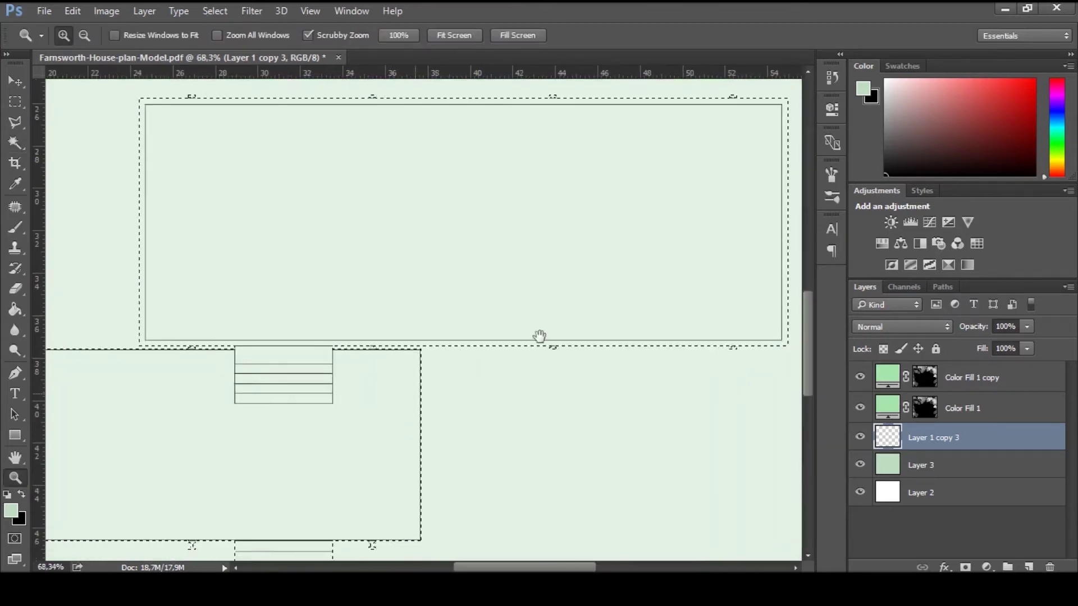
drag(502, 353, 590, 298)
drag(520, 296, 482, 294)
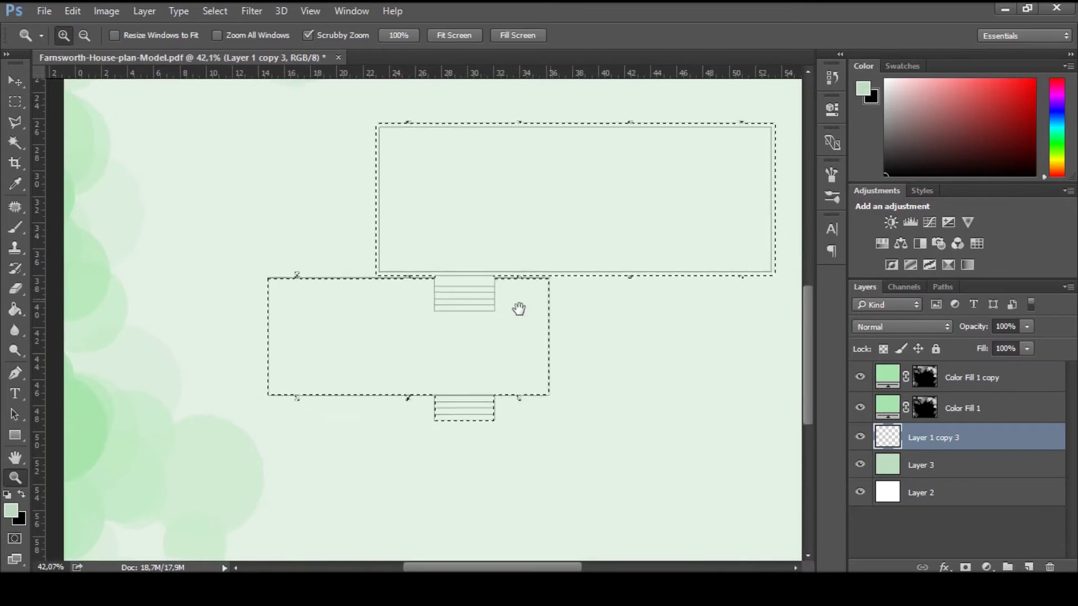
Mask the selected rooms out of Layer 3's green tint and set it to 42% opacity.
click(975, 464)
alt+click(966, 567)
key(v)
key(ctrl+0)
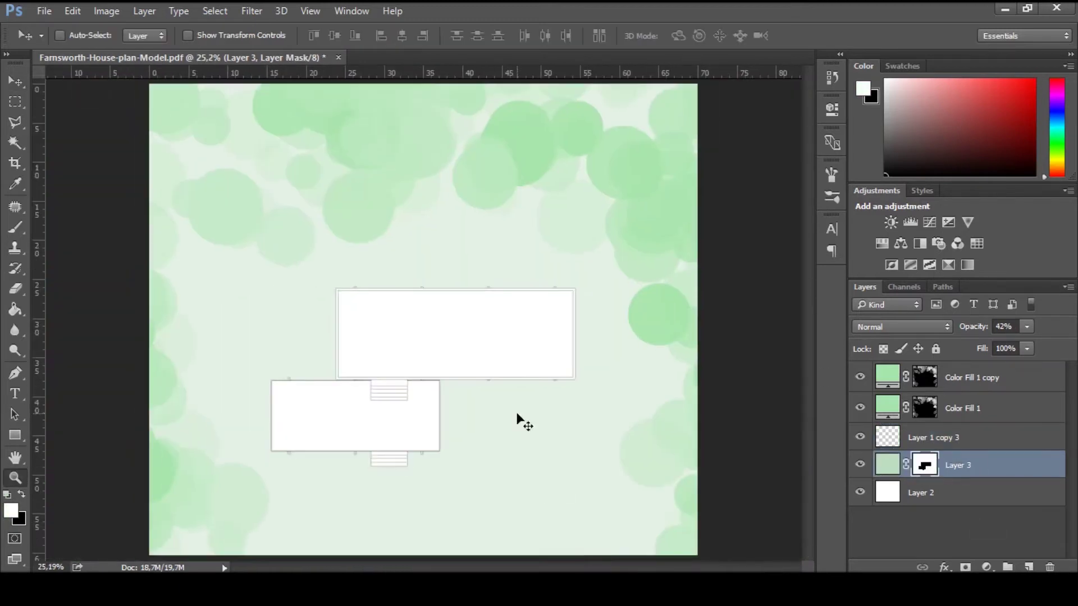
Zoom out slightly and target the colour content of the Layer 3 green tint.
key(z)
drag(523, 421, 501, 410)
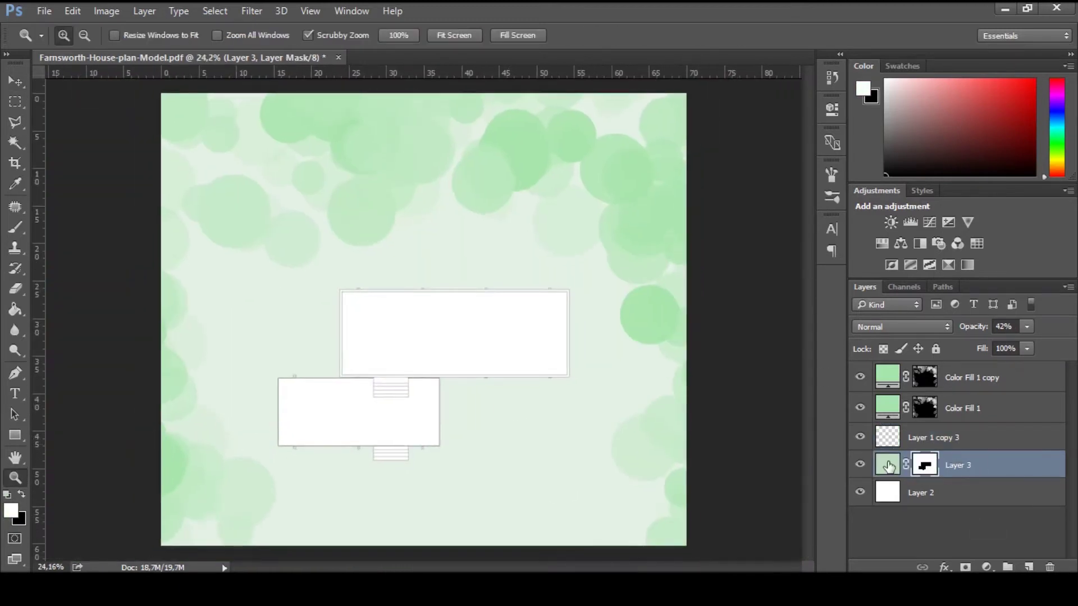
click(888, 466)
click(924, 464)
key(b)
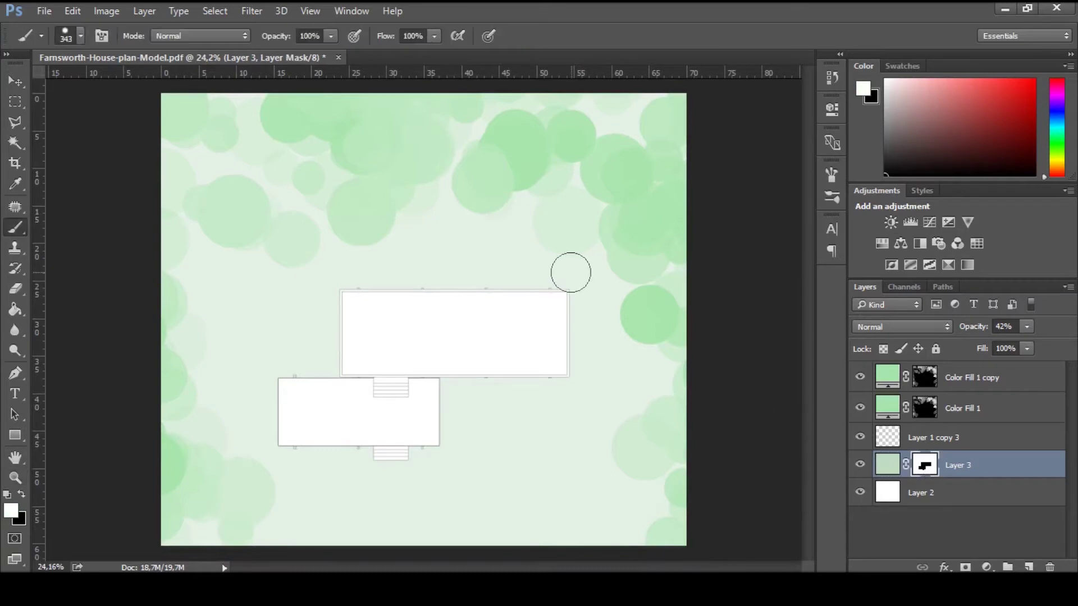
click(887, 463)
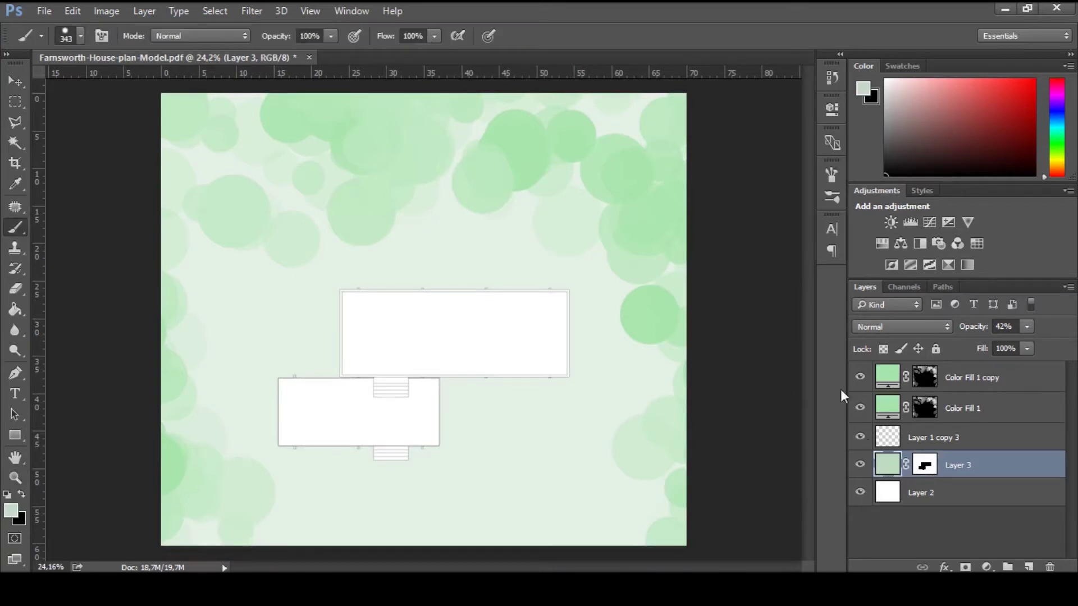
Make the brush very soft and enlarge it to 2500 px.
right_click(535, 258)
drag(707, 327, 618, 327)
key(Return)
right_click(663, 233)
key(Return)
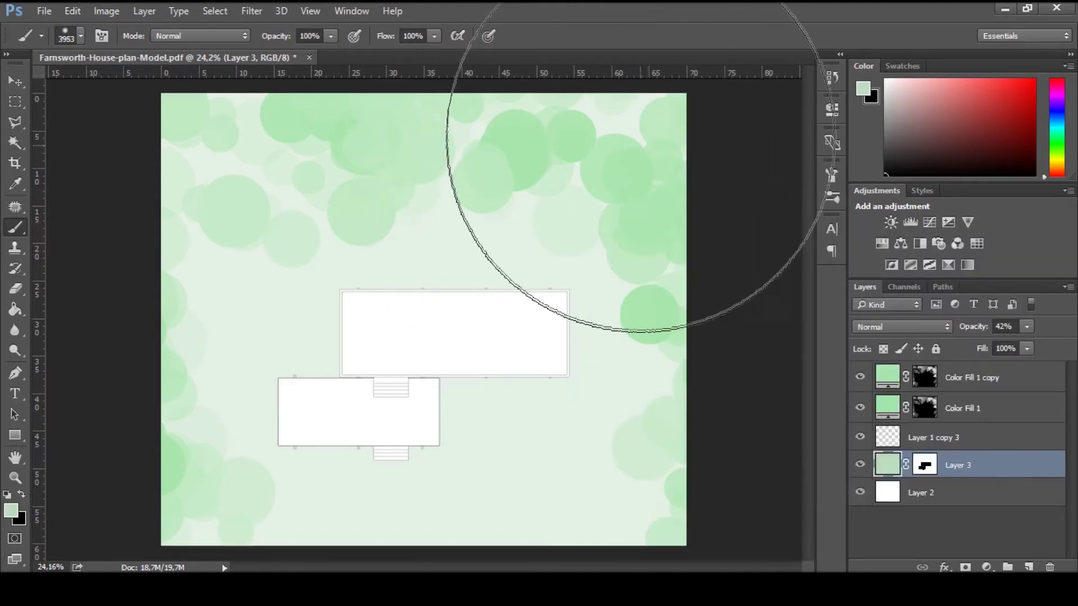
right_click(692, 226)
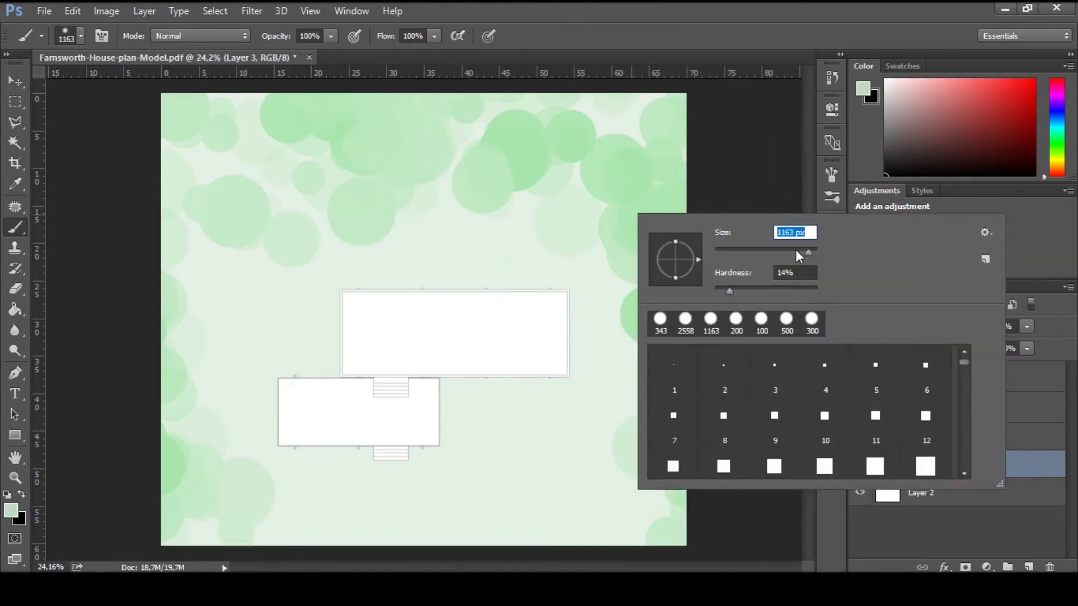
text(00)
key(Return)
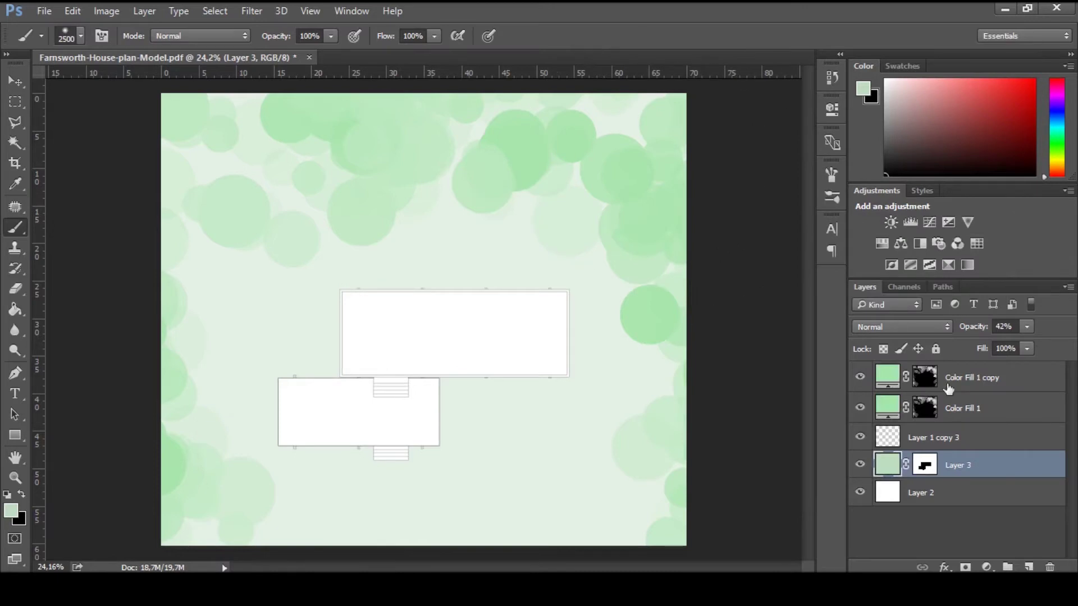
Erase the green tint with the soft 2500 px eraser across the upper and lower-left areas.
key(e)
right_click(682, 219)
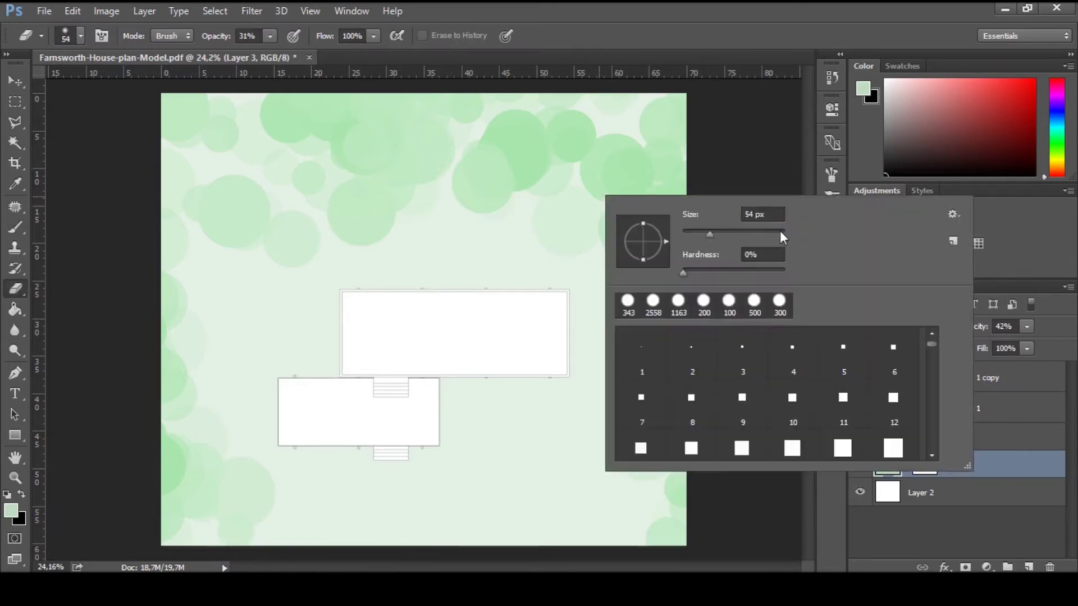
key(Return)
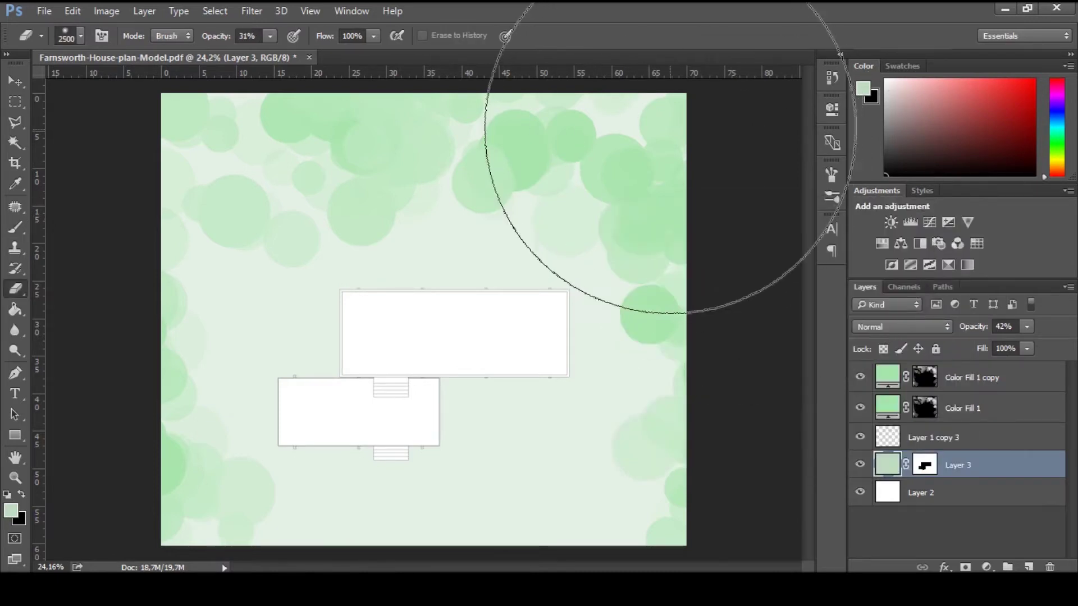
drag(589, 91, 336, 132)
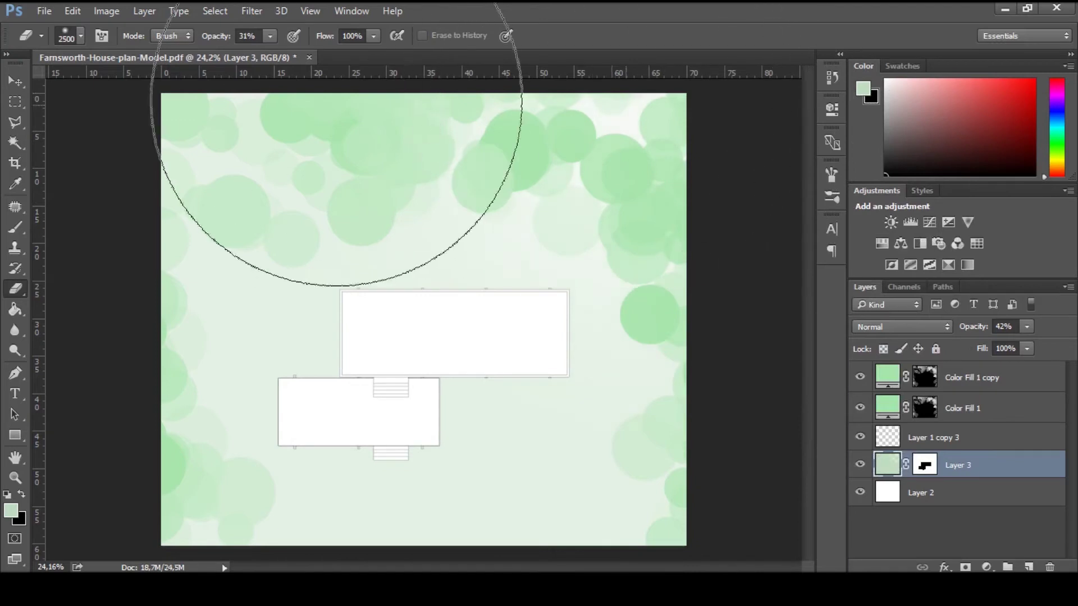
drag(221, 35, 233, 35)
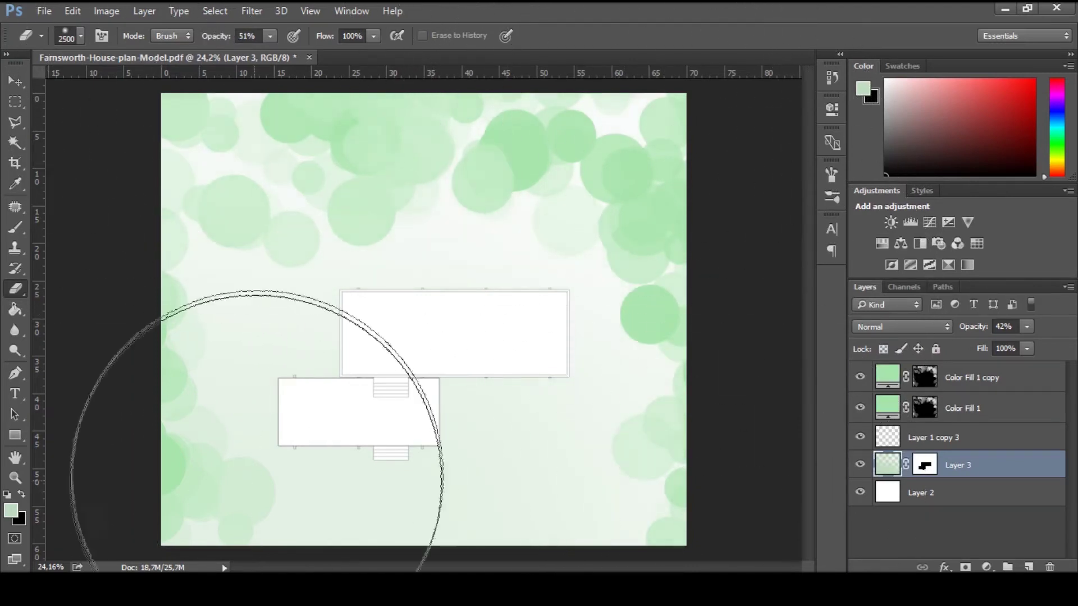
scroll(458, 329, down, 3)
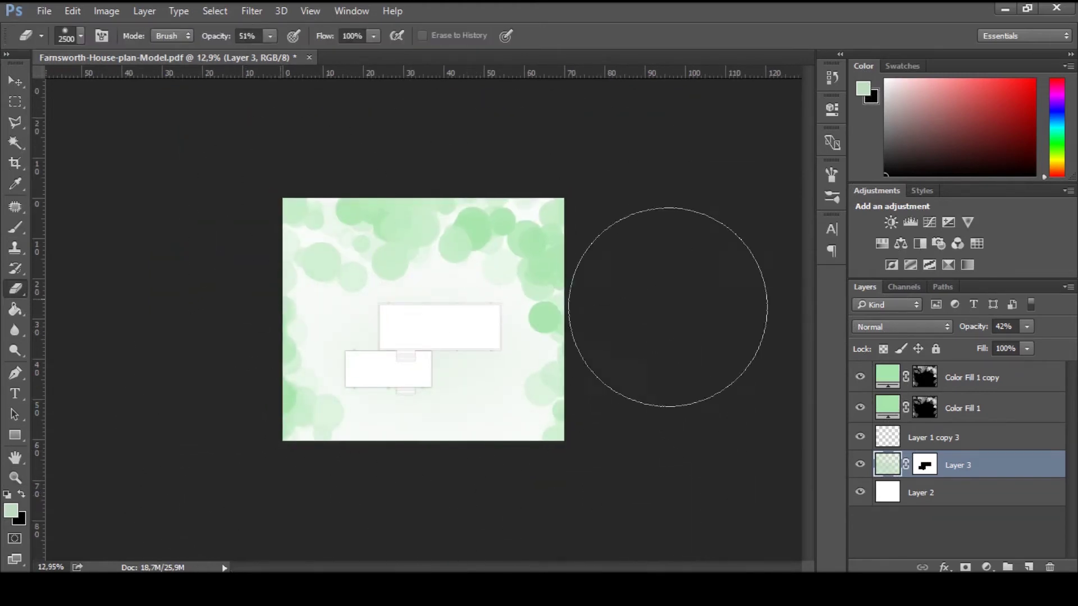
Select Color Fill 1 and toggle the Color Fill 1 copy circles' visibility to check them.
key(v)
click(980, 434)
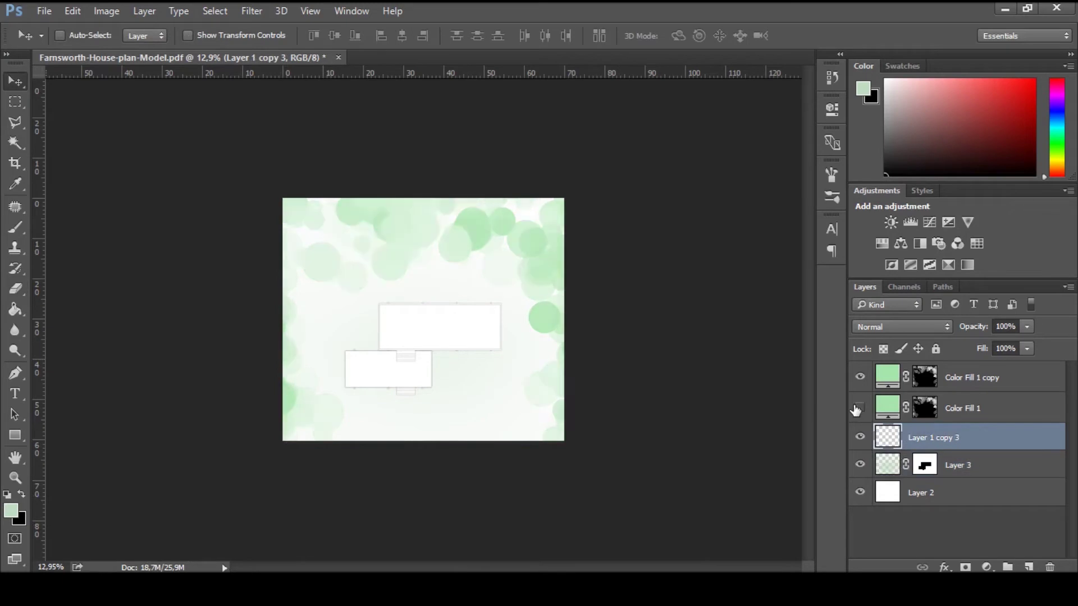
click(979, 408)
click(860, 377)
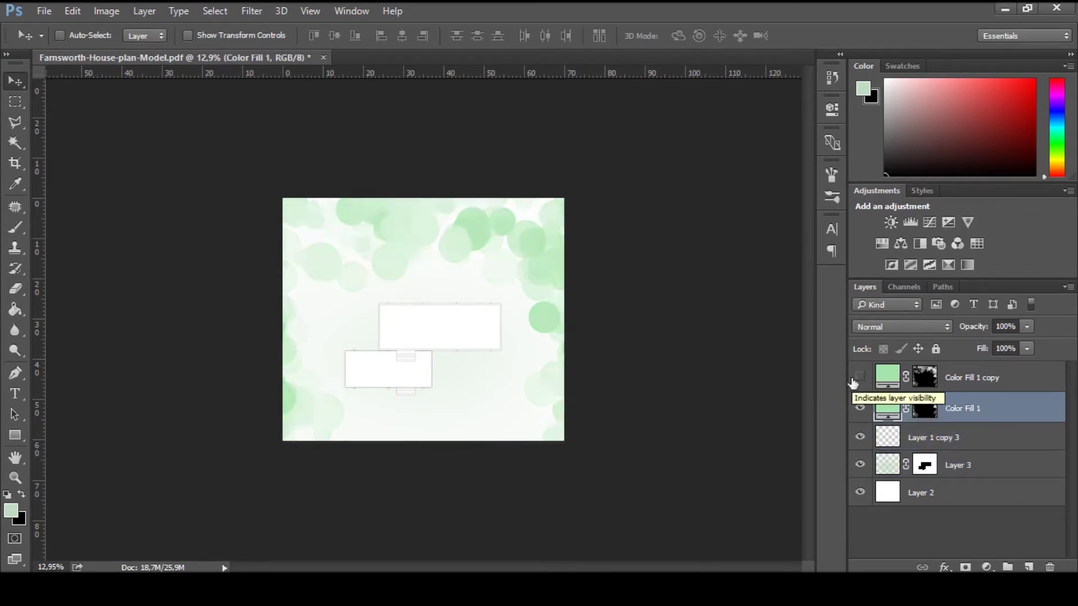
click(994, 379)
Recolour Color Fill 1 copy to 2a9f32 at 60% opacity and move it below Color Fill 1.
double_click(887, 375)
text(2a9f32)
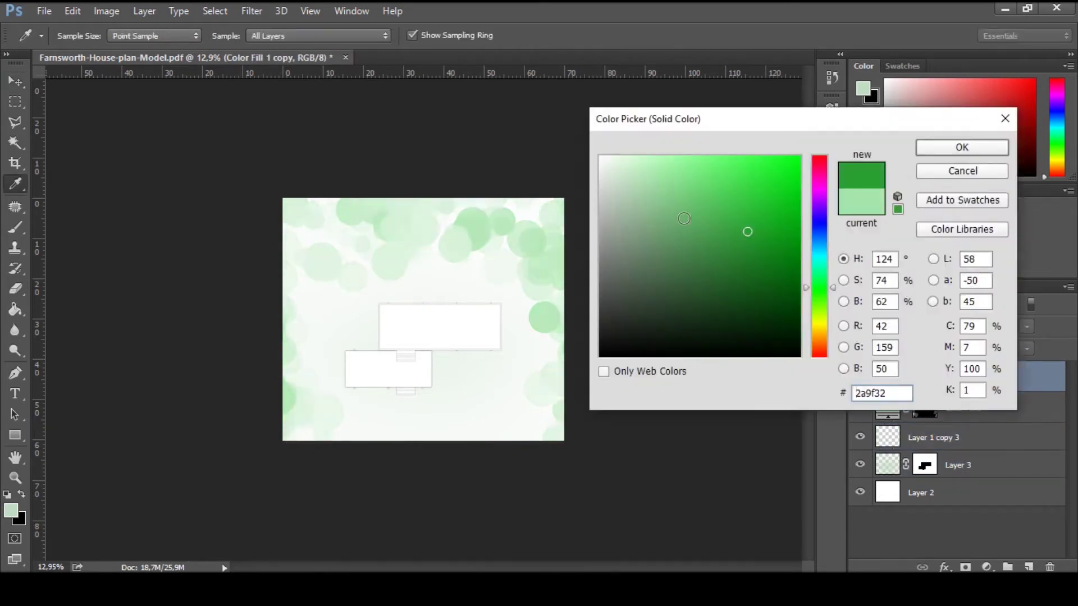
key(Return)
drag(646, 273, 670, 230)
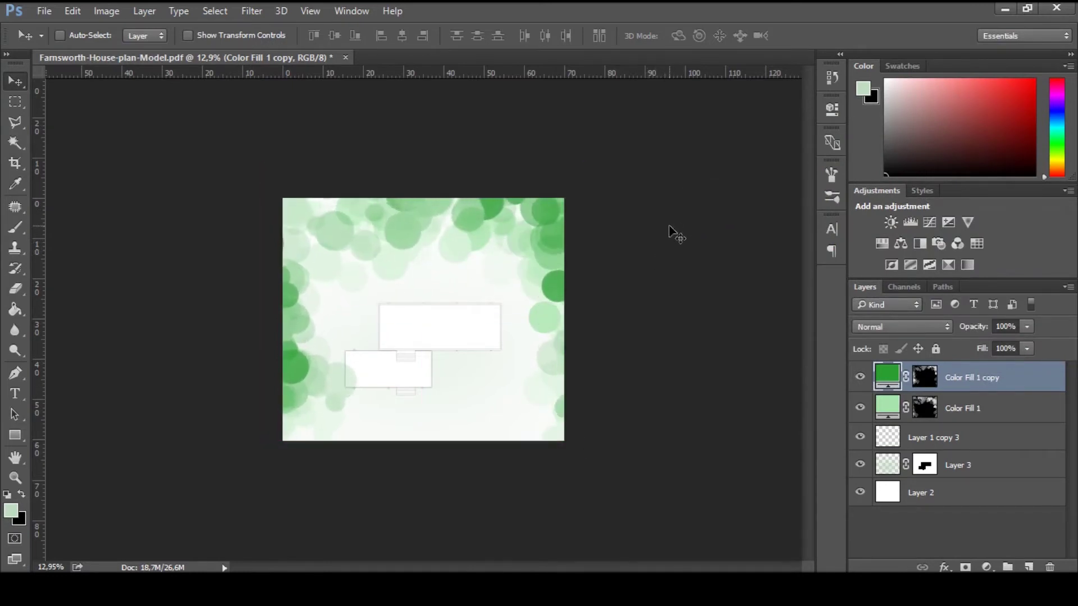
key(6)
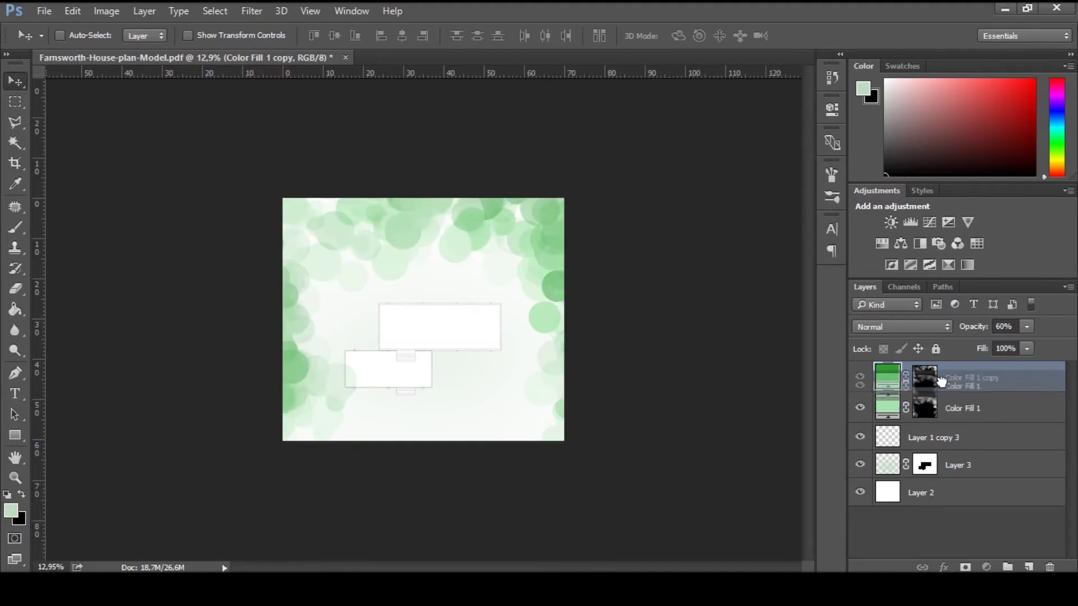
drag(959, 411, 954, 427)
Zoom in and Magic Wand-select the plan's upper rectangle on Layer 1 copy 3.
key(7)
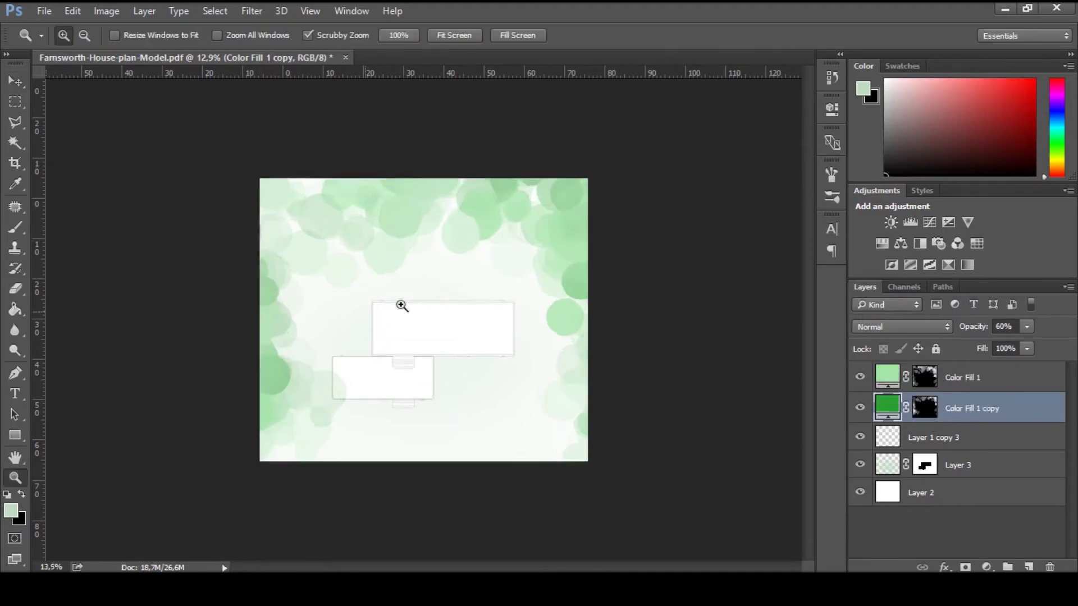
scroll(423, 318, up, 3)
click(954, 437)
key(w)
scroll(573, 243, up, 2)
click(573, 243)
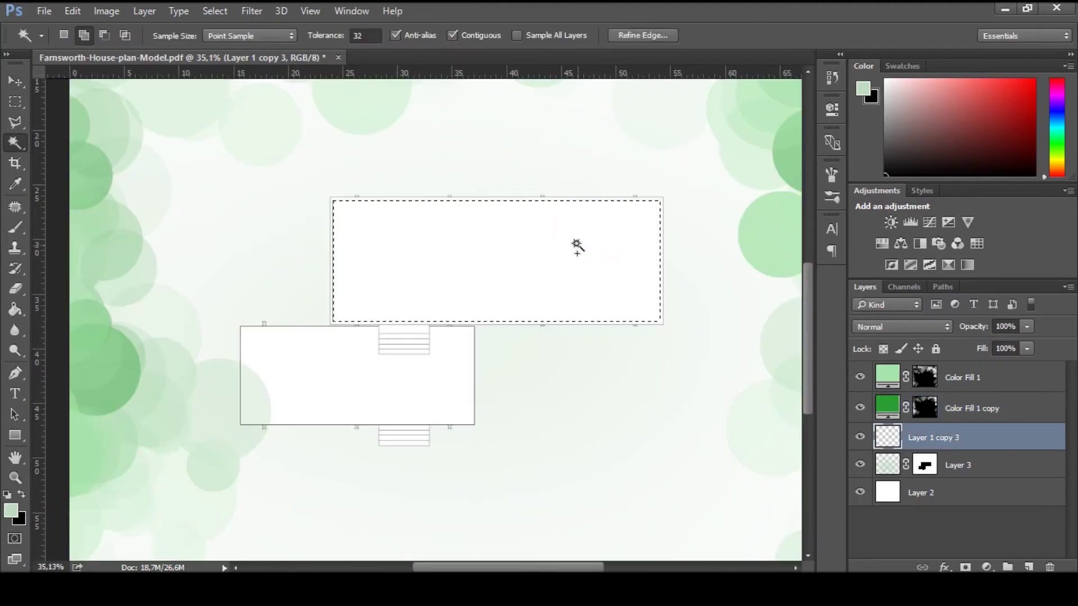
key(z)
scroll(579, 223, up, 3)
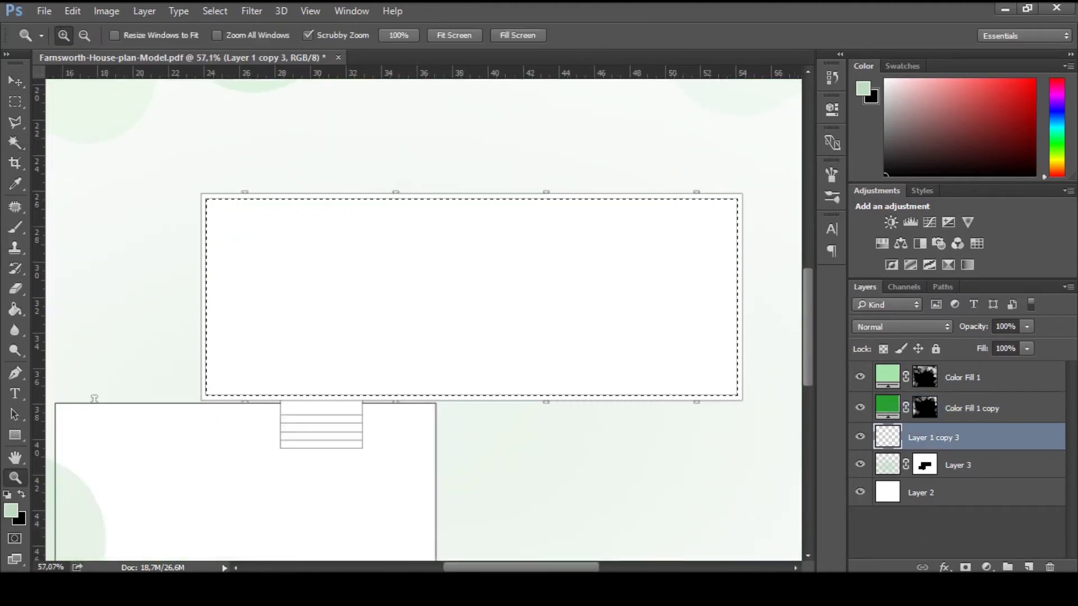
Fill the selection with a light grey e0e0e0 Solid Color layer.
click(987, 567)
click(955, 222)
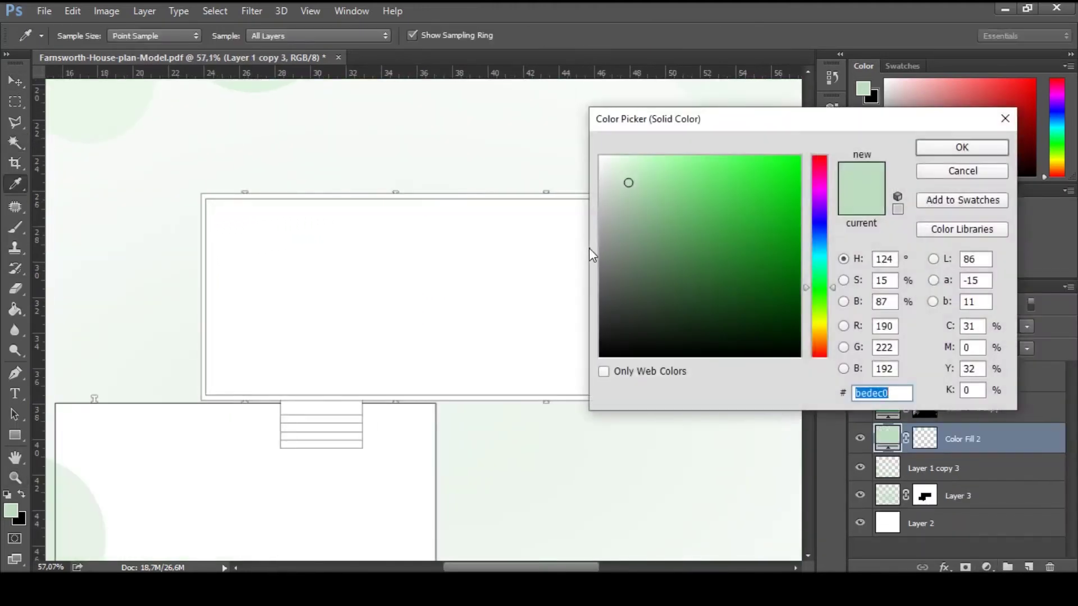
click(565, 174)
click(581, 194)
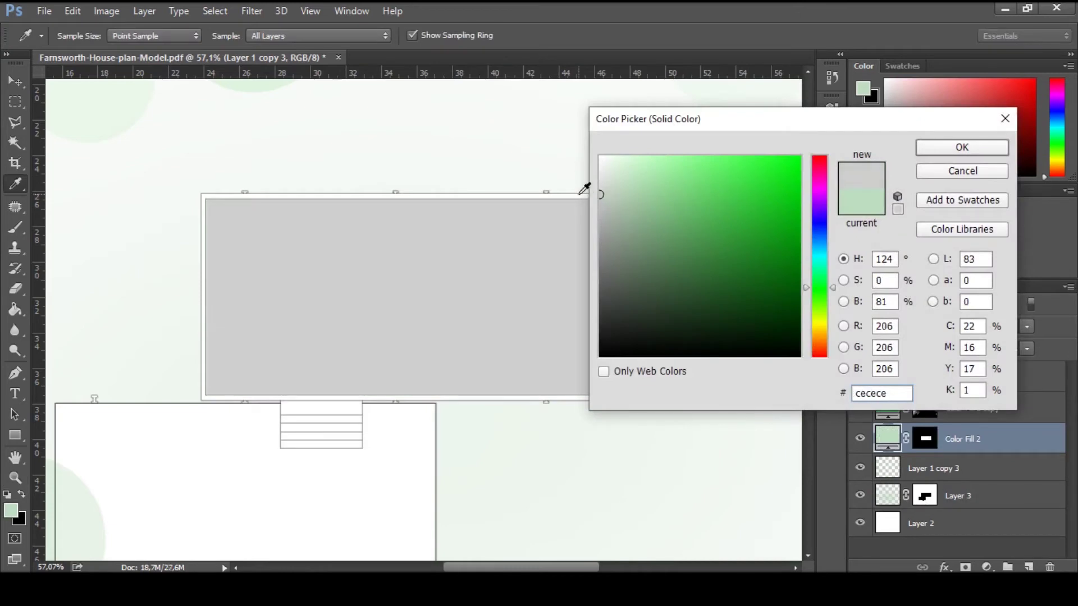
drag(597, 183, 601, 175)
key(Return)
Magic Wand-select the plan's lower rectangle on Layer 1 copy 3.
key(z)
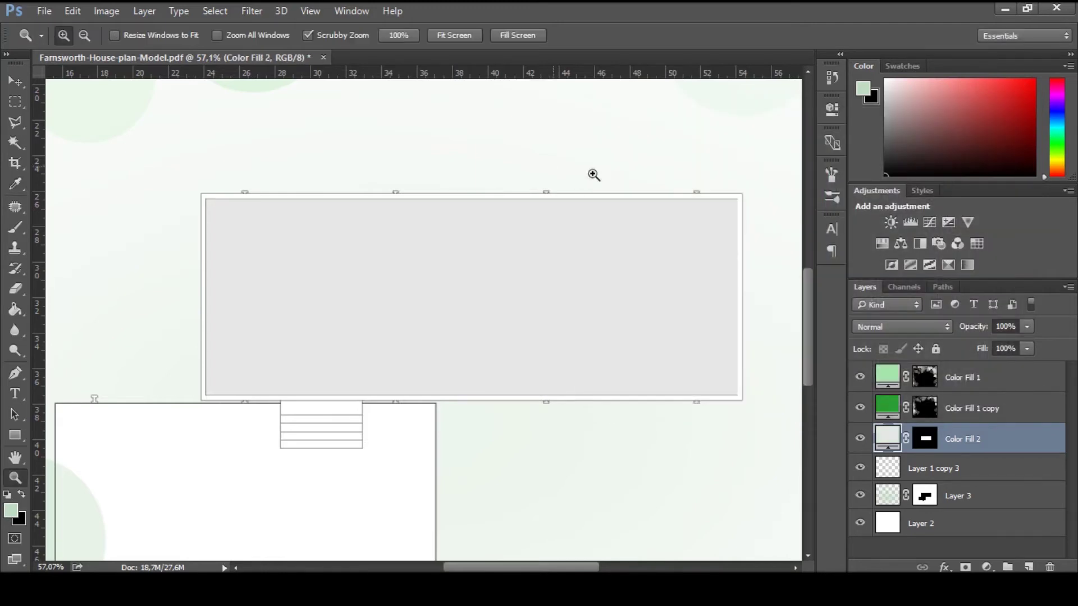
click(929, 465)
key(w)
click(277, 481)
drag(276, 481, 381, 414)
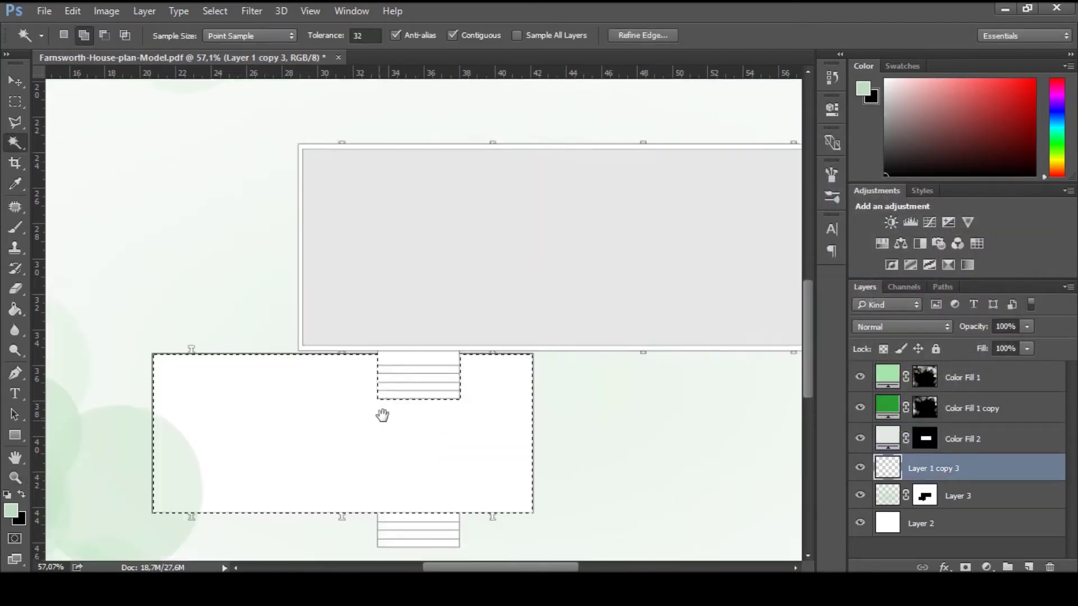
Fill the lower rectangle with a near-white efefef Solid Color layer.
click(986, 567)
click(978, 222)
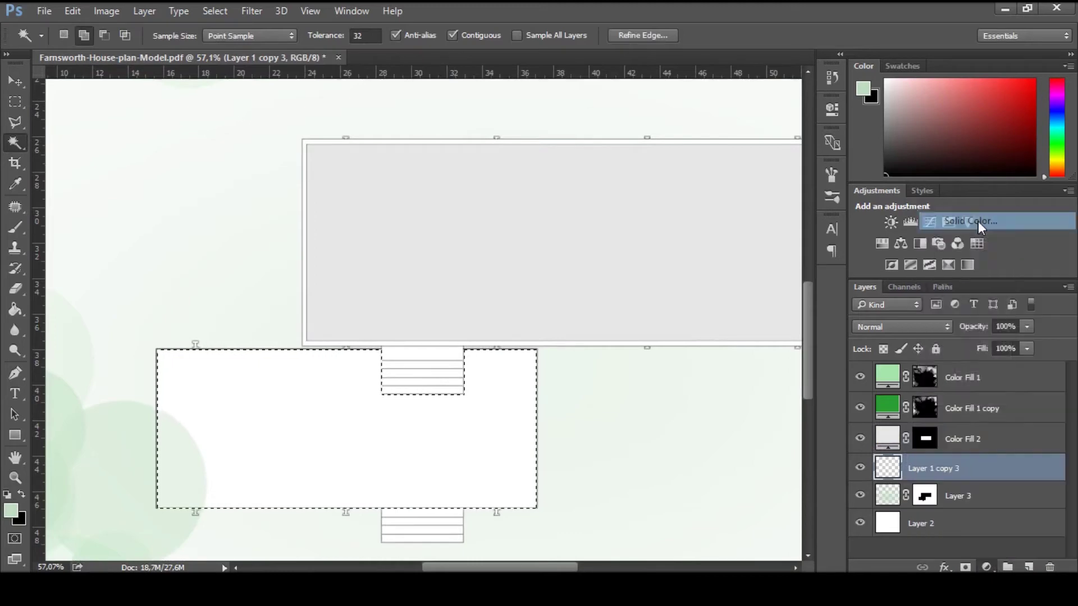
click(540, 183)
drag(601, 174, 601, 163)
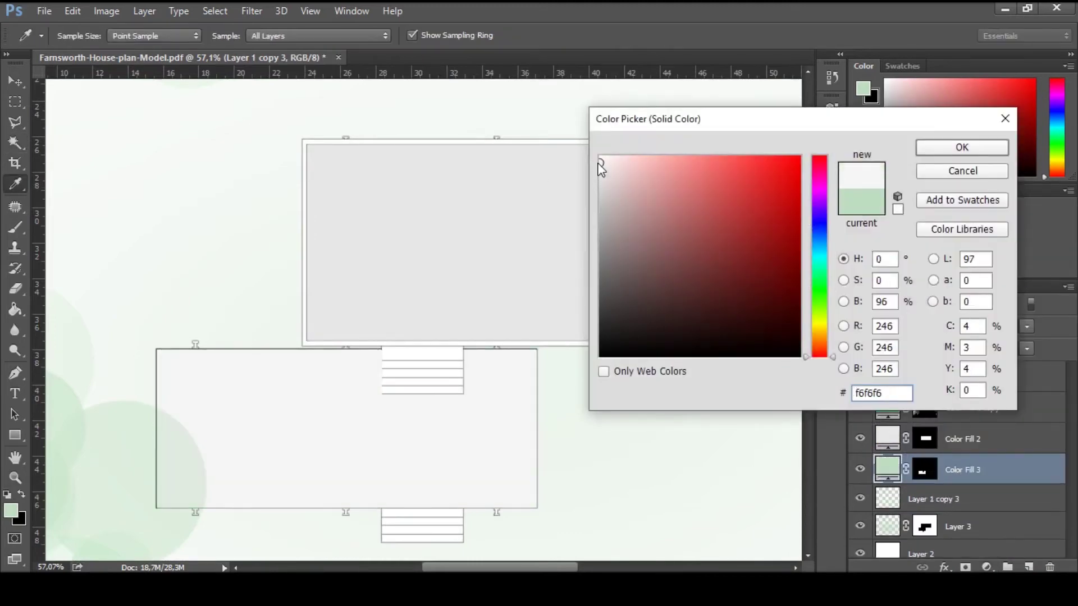
key(Return)
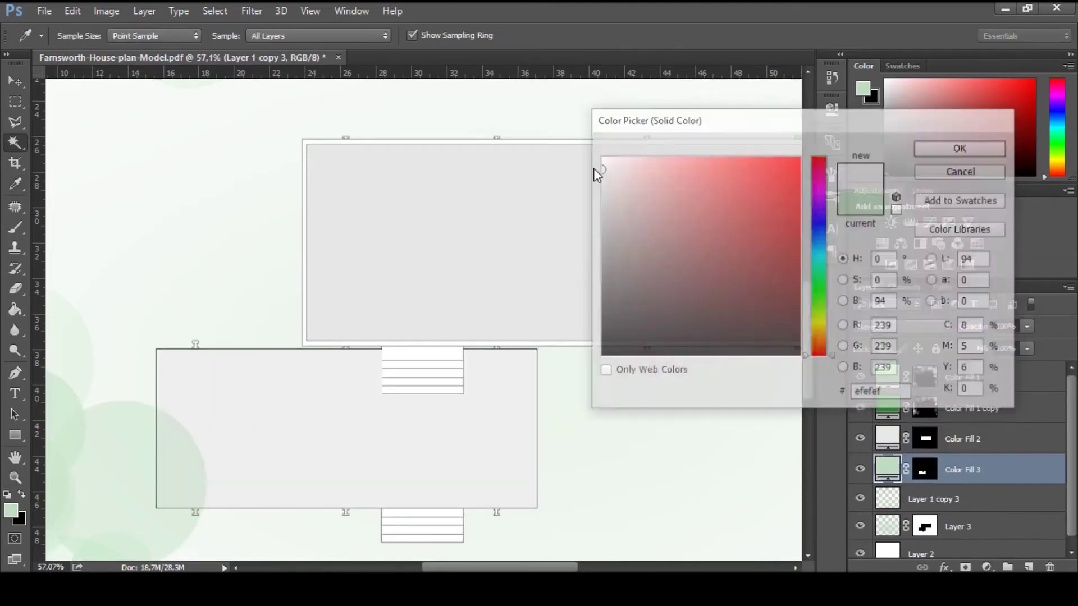
Select the area around the upper rectangle and add a grey Solid Color fill.
click(885, 483)
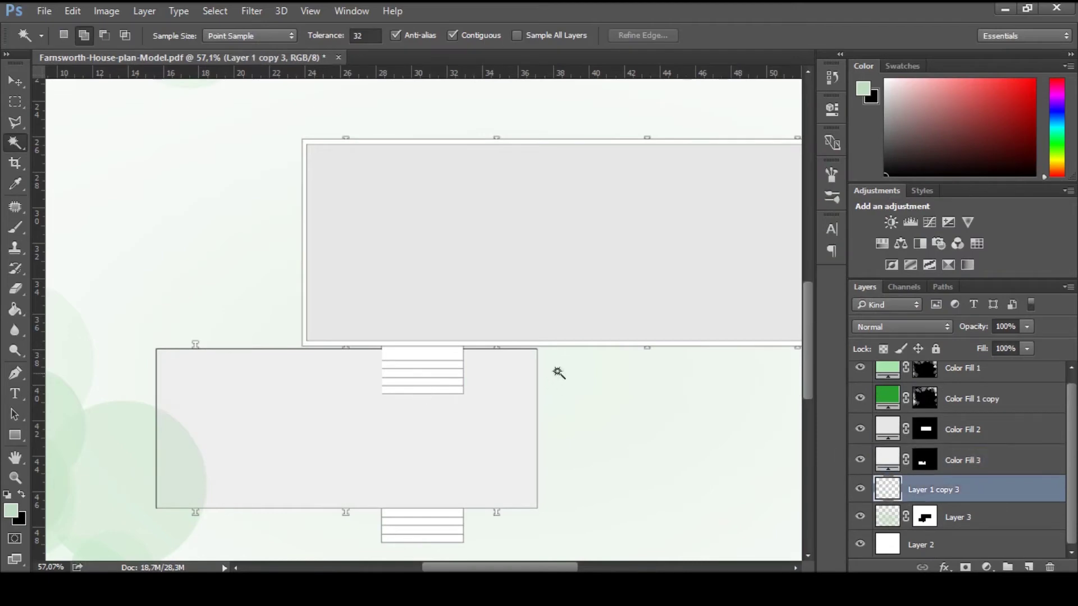
click(556, 343)
click(986, 567)
click(972, 228)
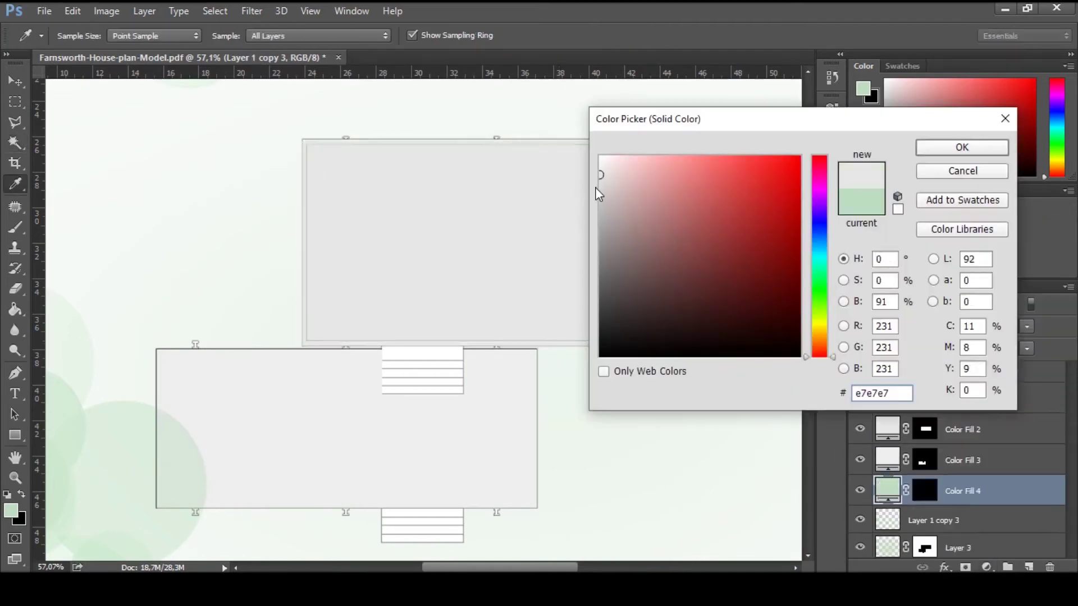
drag(602, 188, 595, 189)
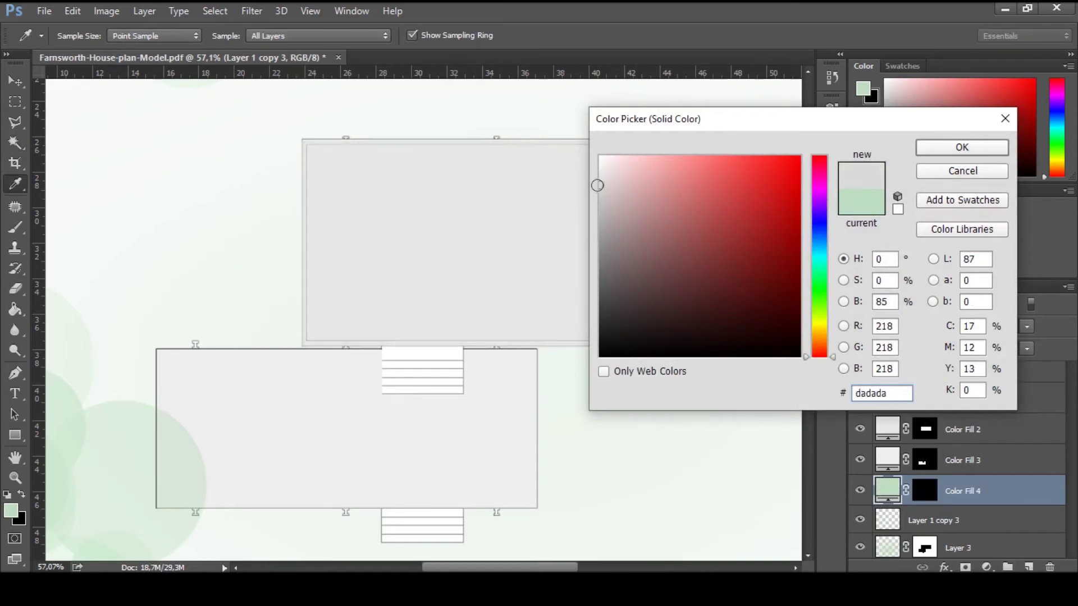
key(Return)
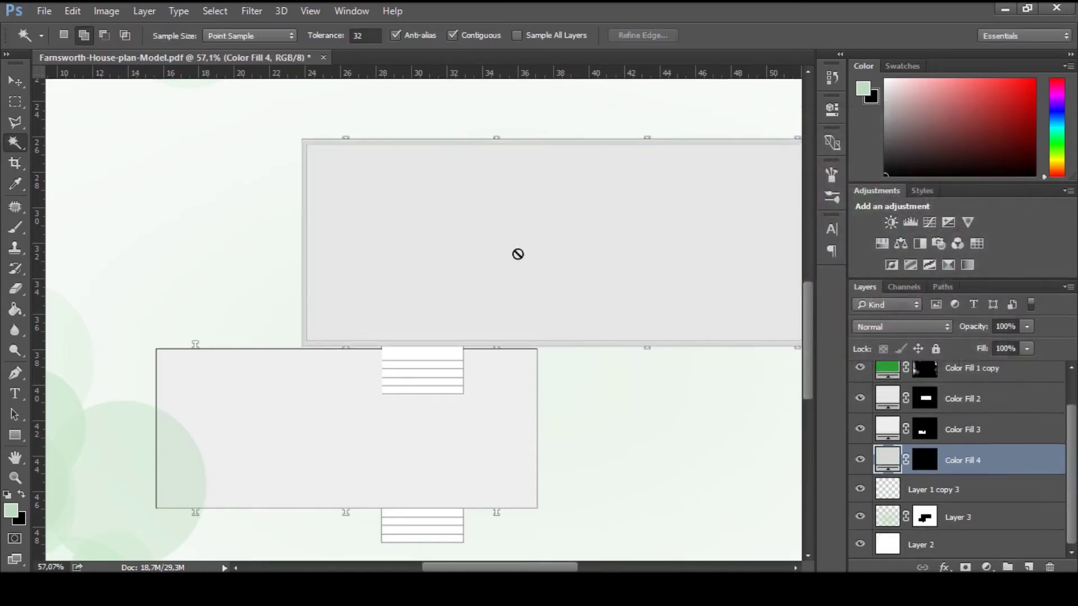
Set Color Fill 4's colour to RGB 210, 210, 210 (d2d2d2).
double_click(890, 461)
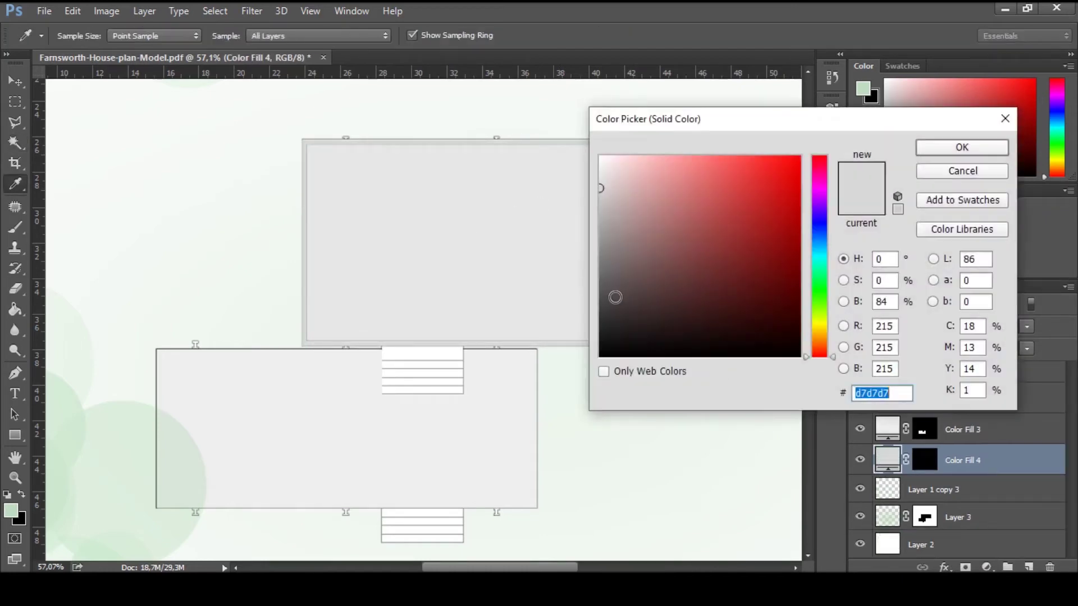
click(599, 193)
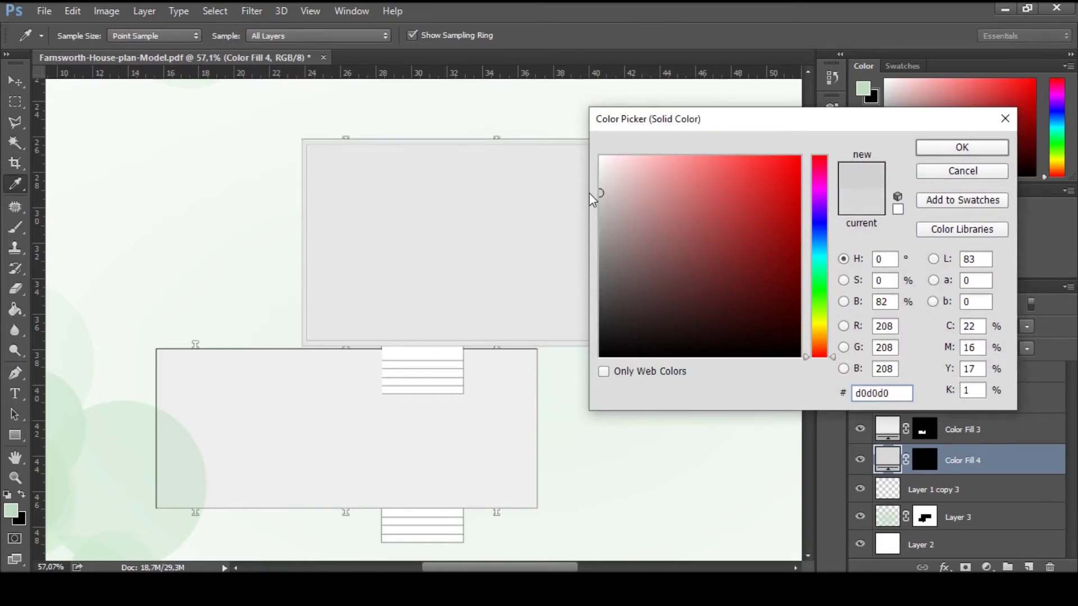
text(210)
key(Tab)
text(210)
key(Tab)
text(210)
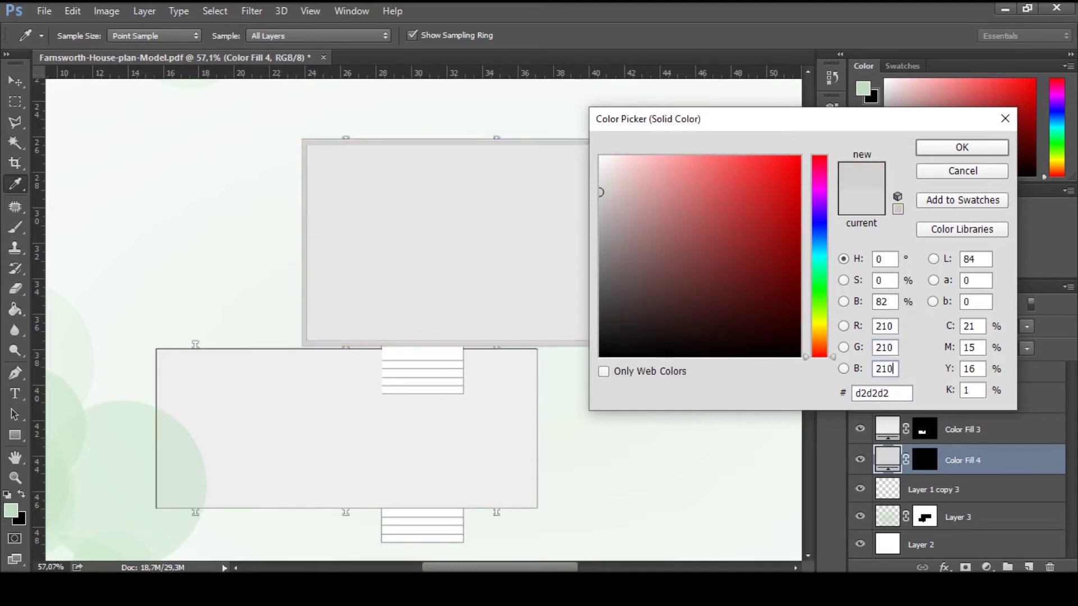
key(Return)
click(881, 431)
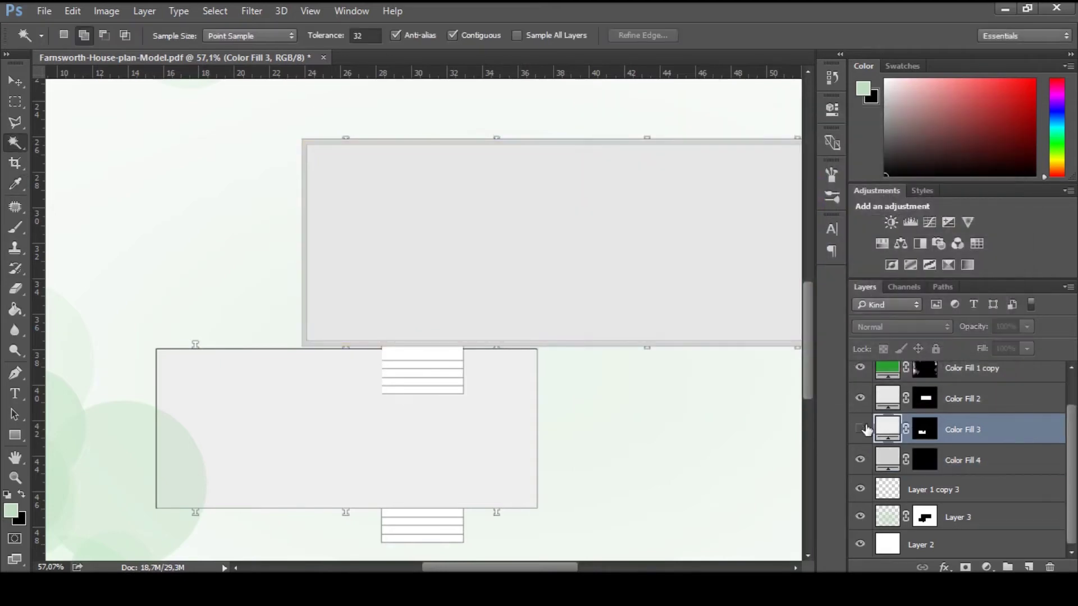
Set Color Fill 2 to light grey RGB 240, 240, 240 and review Color Fill 3's colour.
double_click(888, 397)
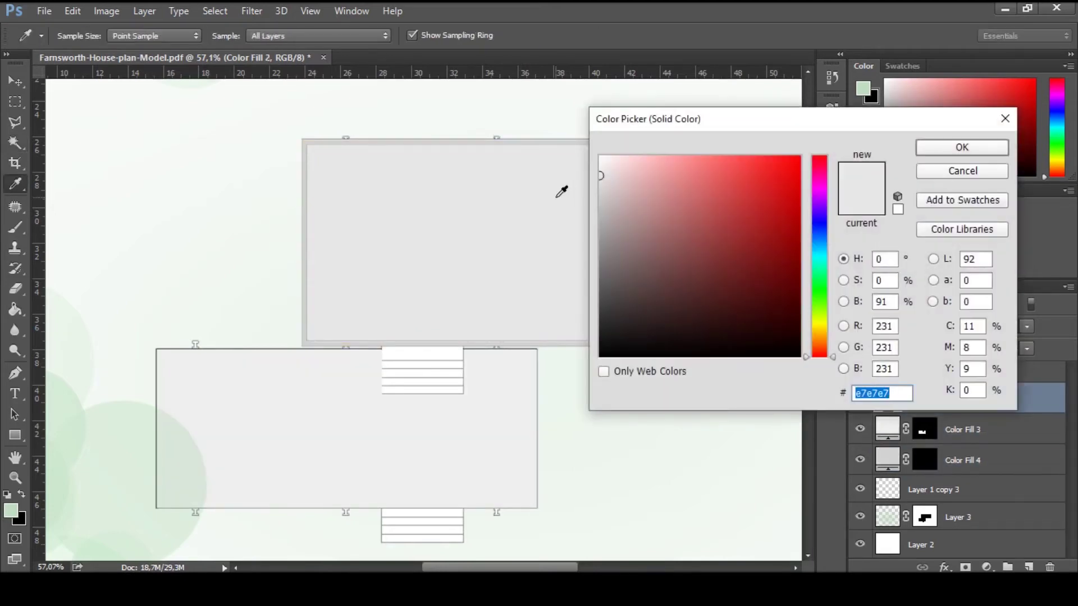
double_click(884, 326)
text(240)
key(Tab)
text(240)
key(Tab)
text(240)
key(Return)
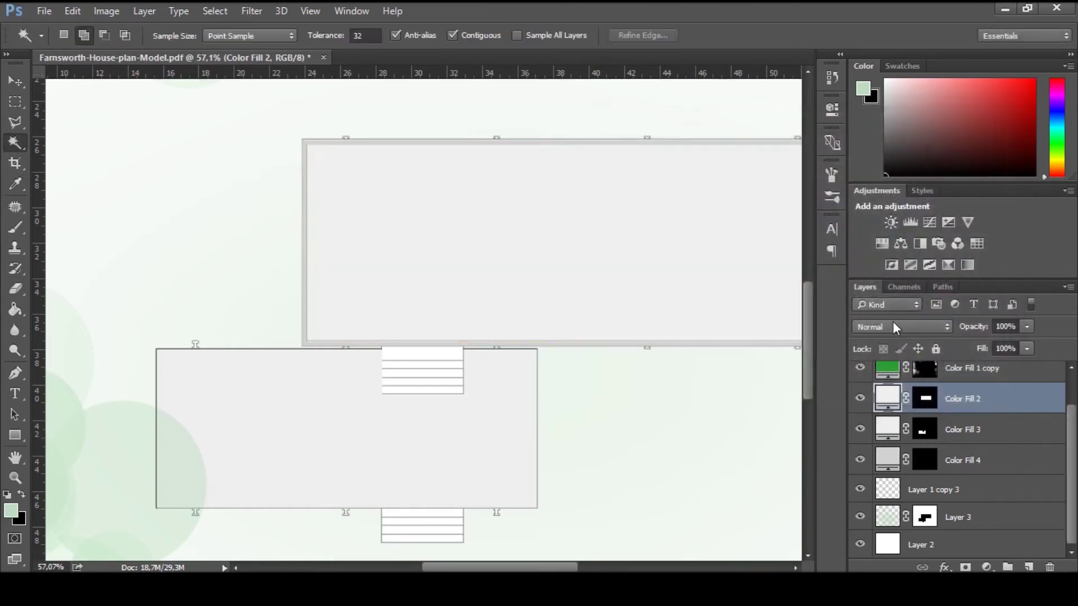
double_click(888, 430)
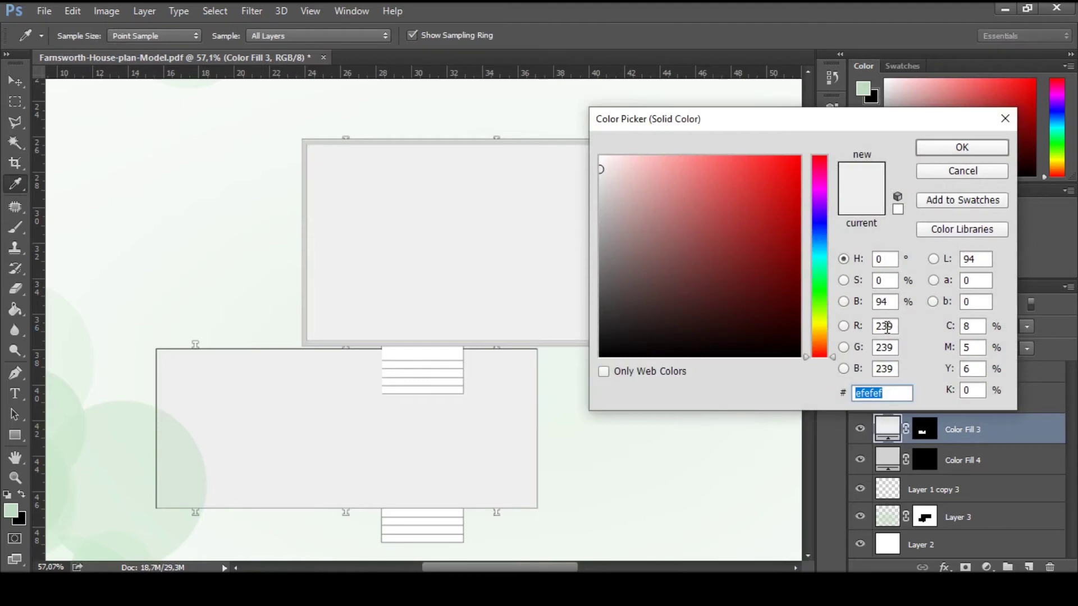
key(Return)
Re-enter Color Fill 2's values as 230 light grey and recheck Color Fill 3's colour.
double_click(888, 399)
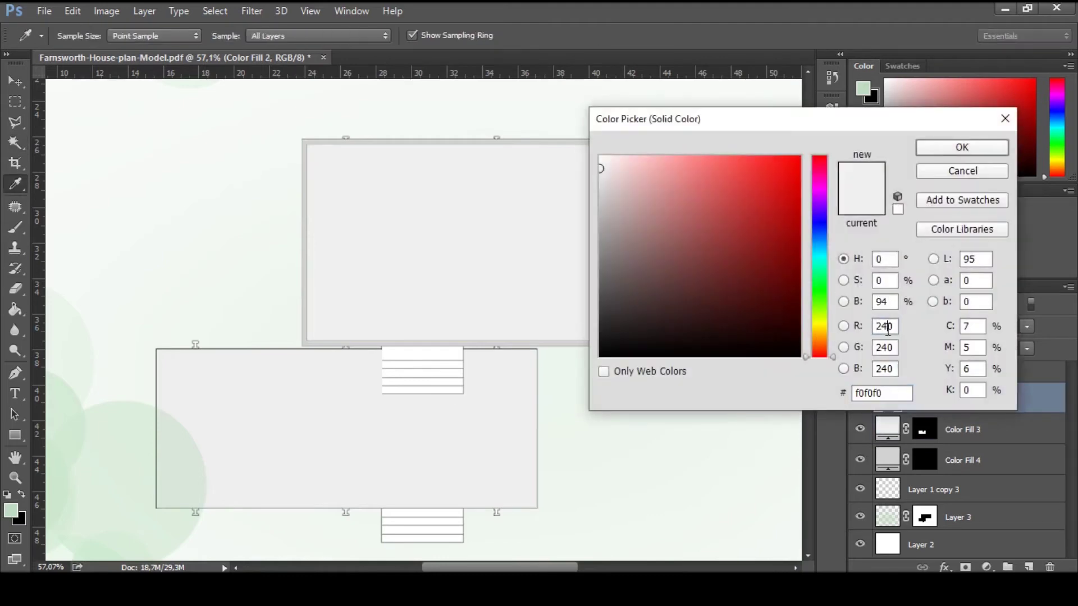
double_click(885, 326)
text(230)
key(Tab)
text(230)
key(Tab)
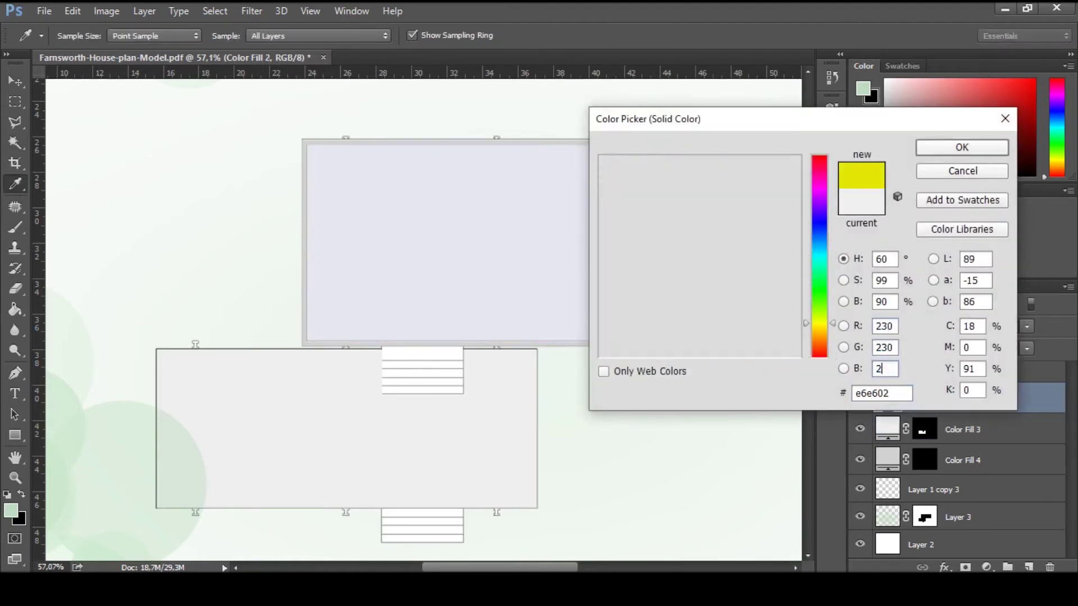
click(891, 432)
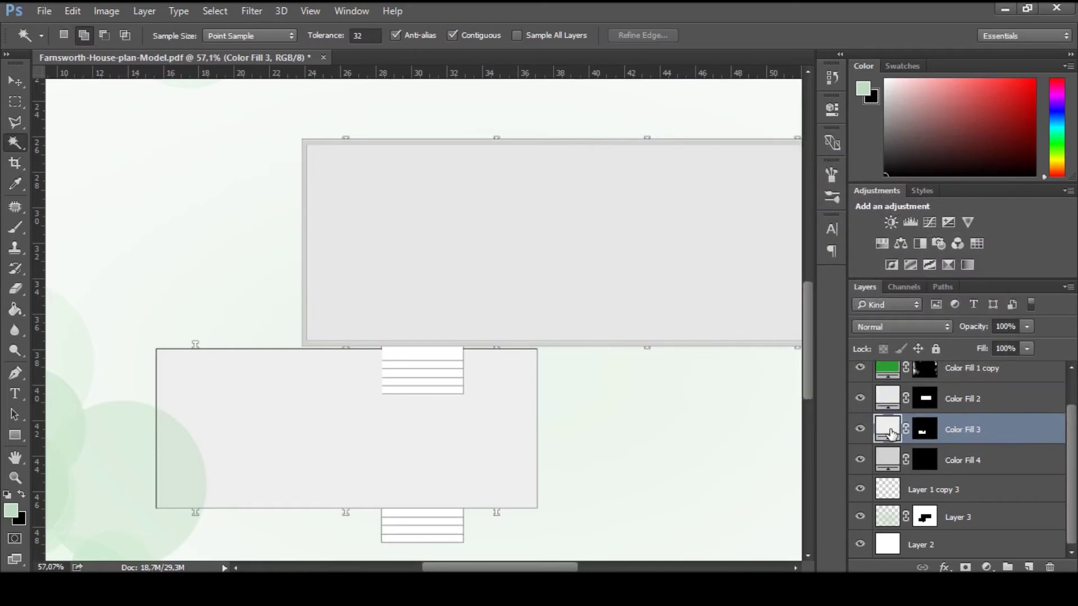
double_click(891, 433)
key(Return)
Add a new layer and draw a grey-to-white gradient upward near the lower stair block.
key(z)
mouse_move(611, 332)
mouse_down()
mouse_move(530, 320)
mouse_move(448, 436)
mouse_move(493, 445)
mouse_up()
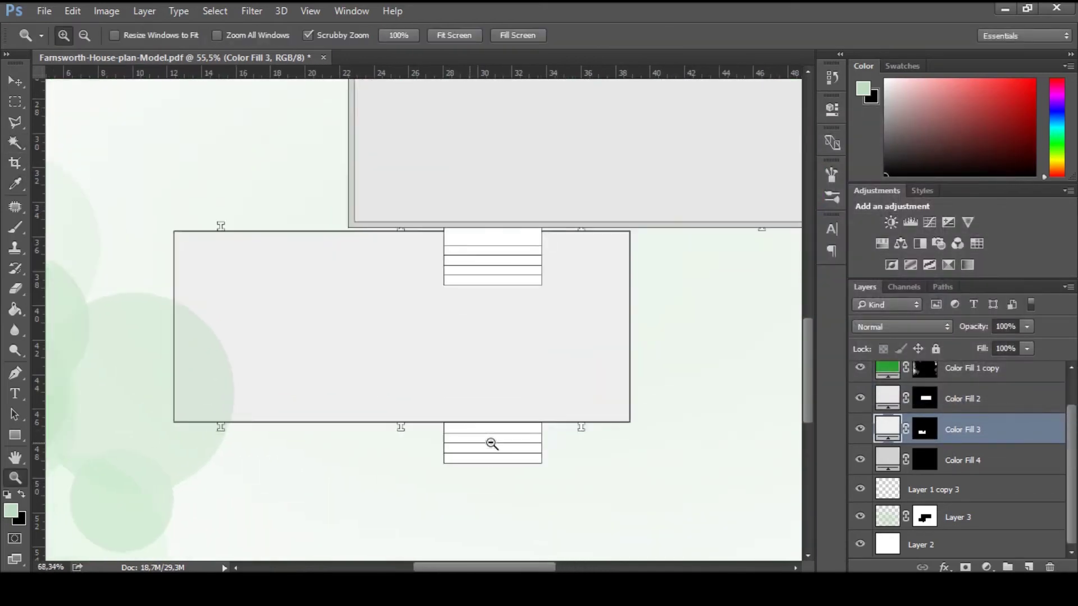
click(892, 492)
key(g)
key(d)
key(x)
click(1029, 567)
mouse_move(396, 497)
mouse_down()
mouse_move(393, 415)
mouse_move(392, 433)
mouse_move(421, 435)
mouse_up()
Shift the gradient layer down and hide it.
key(z)
key(ctrl+0)
key(v)
mouse_move(497, 225)
mouse_down()
mouse_move(498, 366)
mouse_move(523, 325)
mouse_up()
click(860, 461)
Magic Wand-select the upper and lower stair rows on Layer 1 copy 3.
click(942, 490)
key(w)
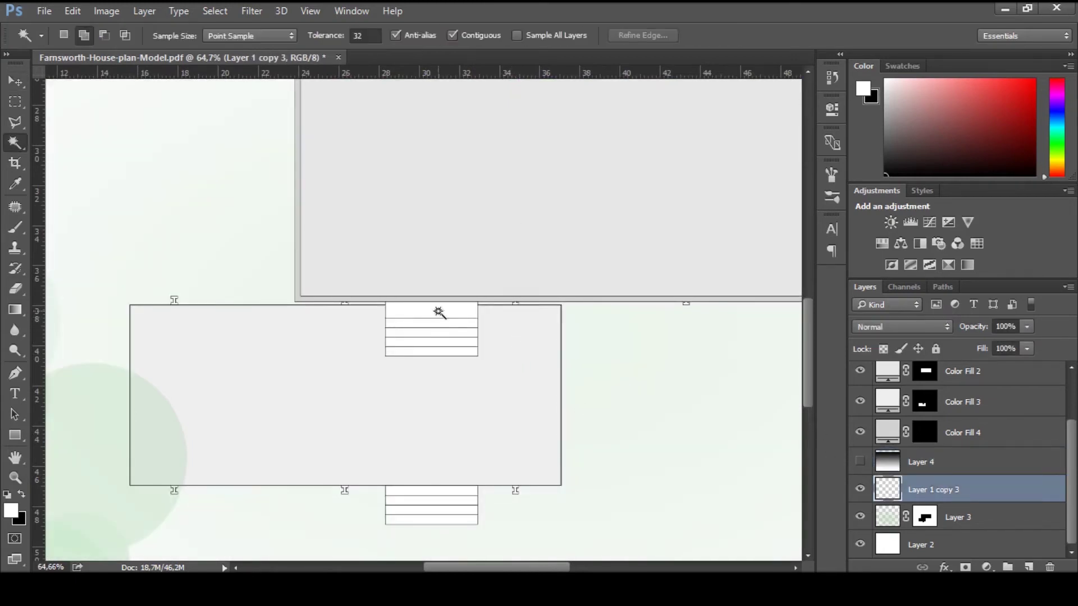
click(438, 312)
shift+click(438, 332)
shift+click(436, 342)
shift+click(435, 350)
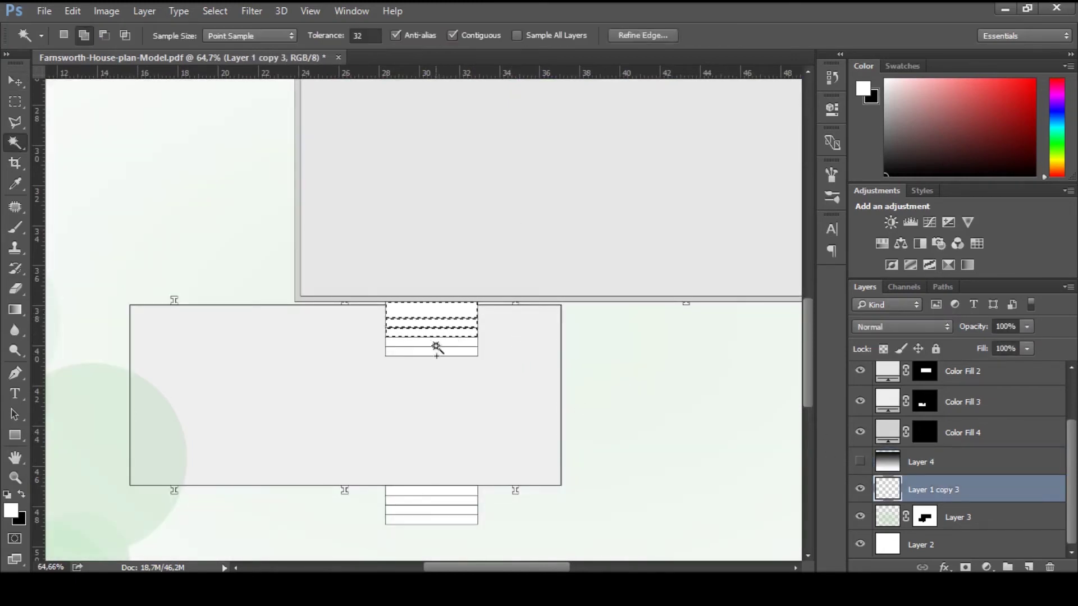
shift+click(441, 491)
shift+click(442, 501)
shift+click(443, 520)
Show Layer 4 and mask its gradient to the selected stair rows.
key(v)
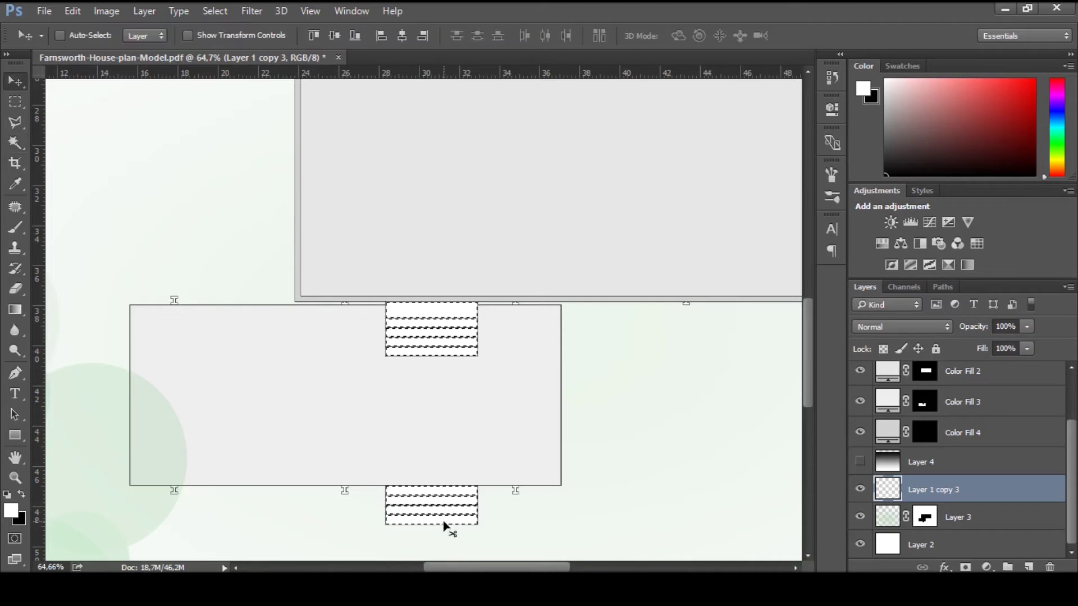
click(910, 461)
click(860, 462)
click(964, 567)
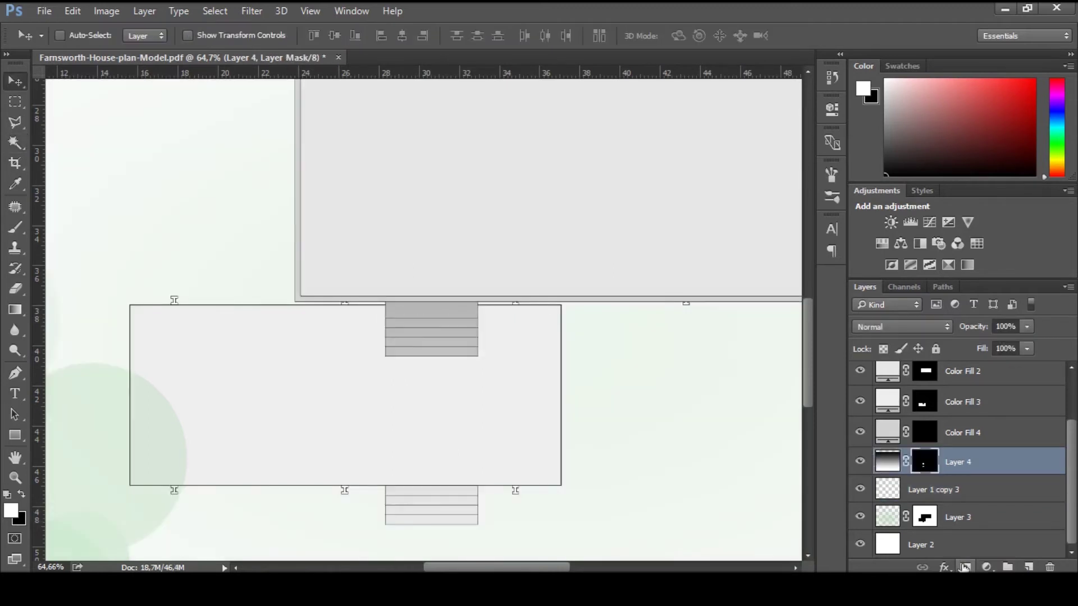
click(879, 466)
Reduce the stair gradient layer's opacity to 25%.
key(5)
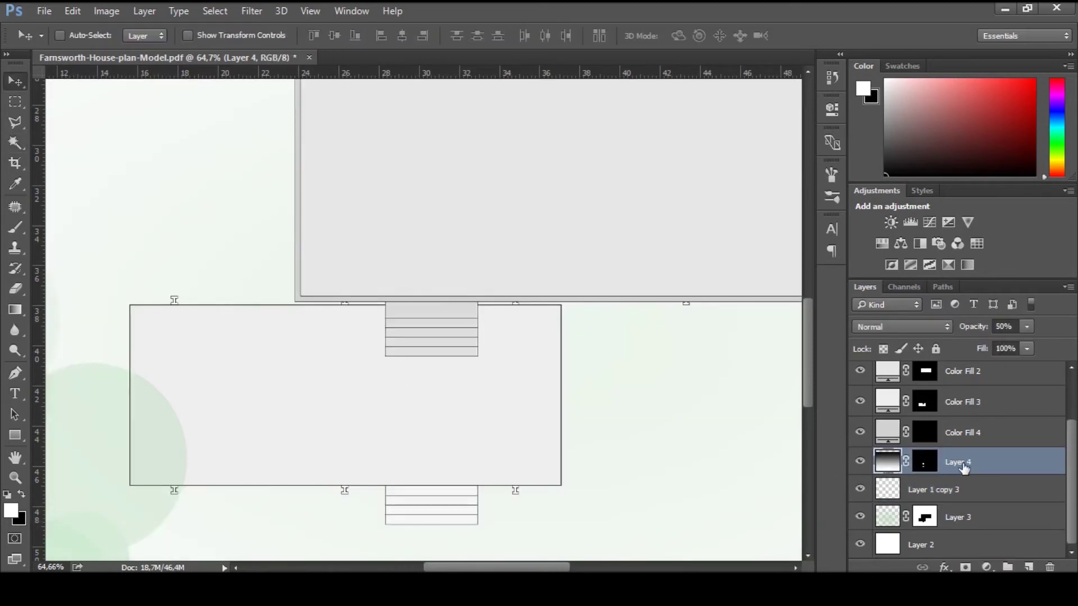
drag(1016, 356, 1013, 343)
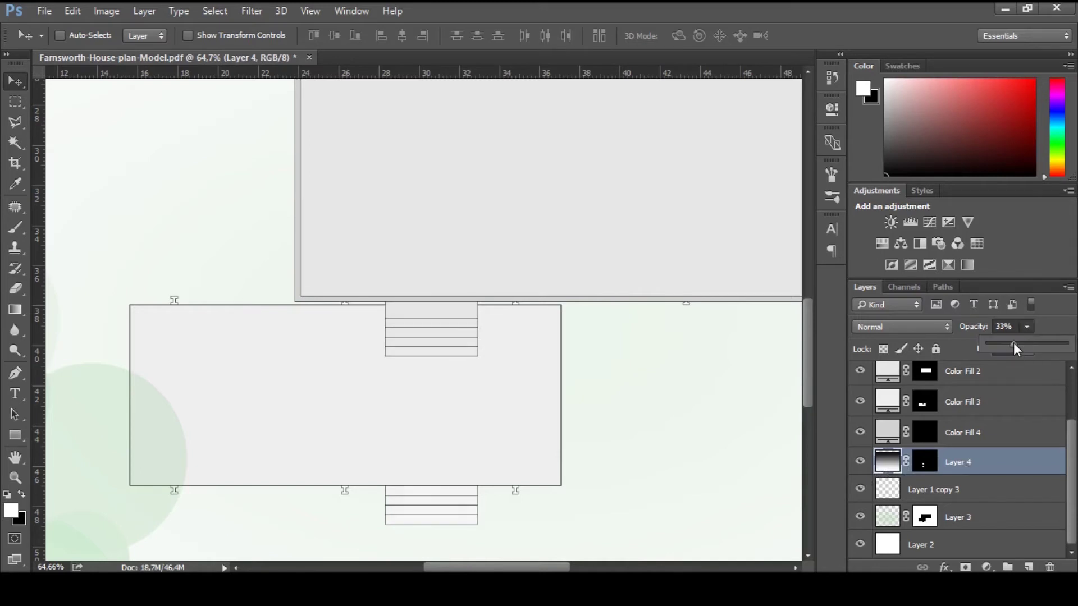
drag(999, 339, 1010, 343)
key(ctrl)
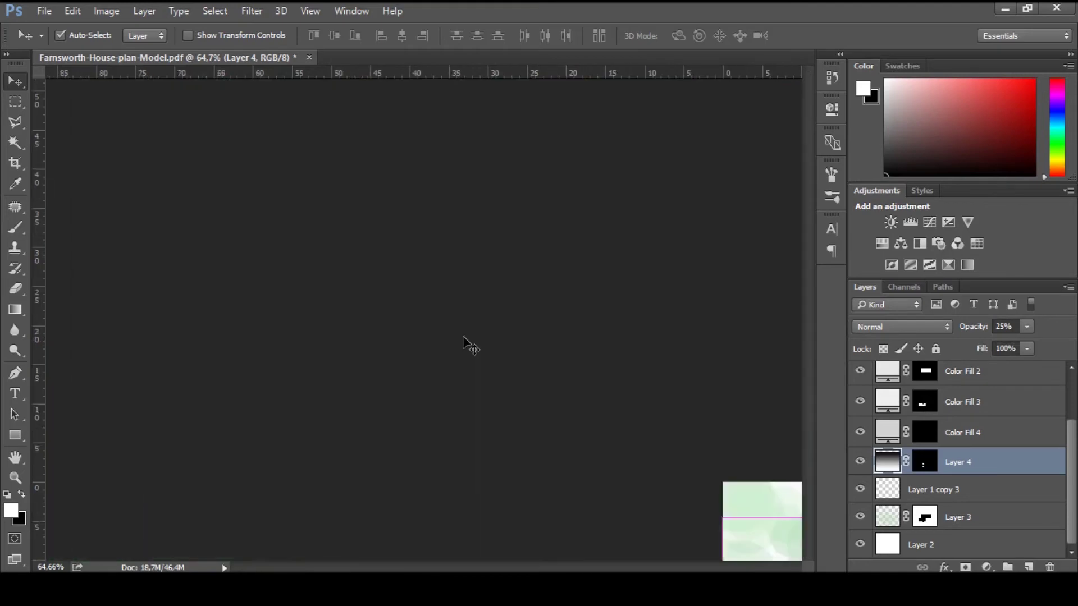
drag(464, 341, 440, 464)
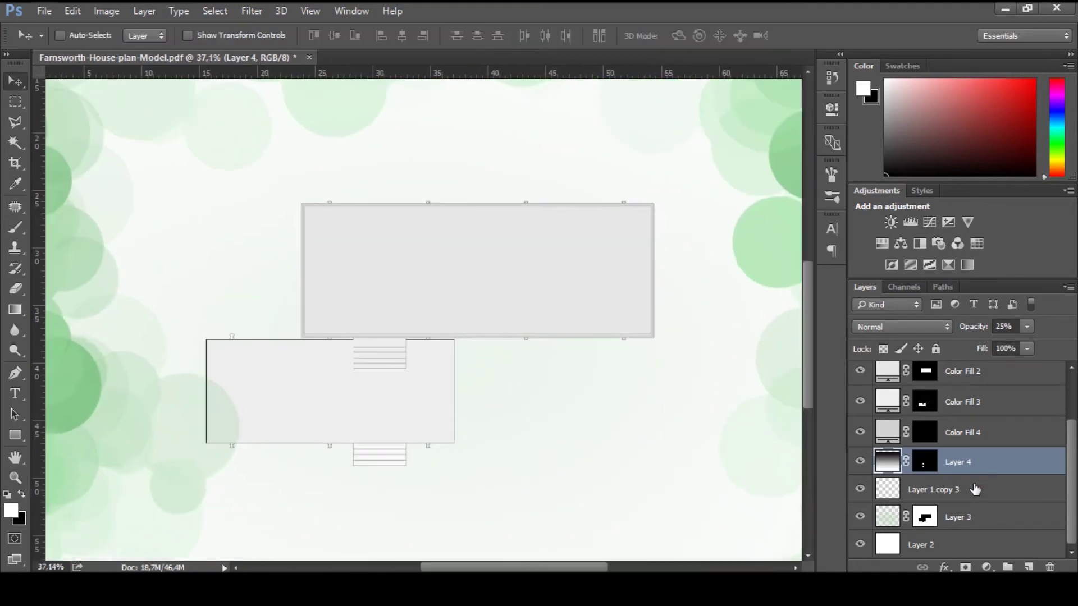
Rename Layer 1 copy 3 to 'plan', Layer 3 to 'ground' and Layer 4 to 'stairs'.
double_click(932, 489)
text(plan)
double_click(967, 518)
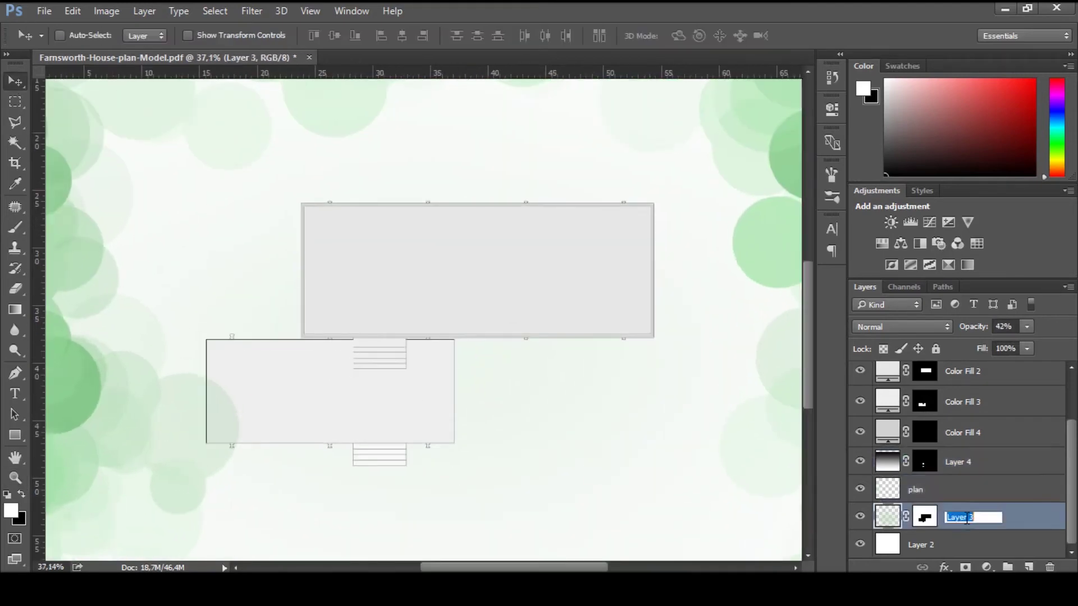
text(ground)
key(Return)
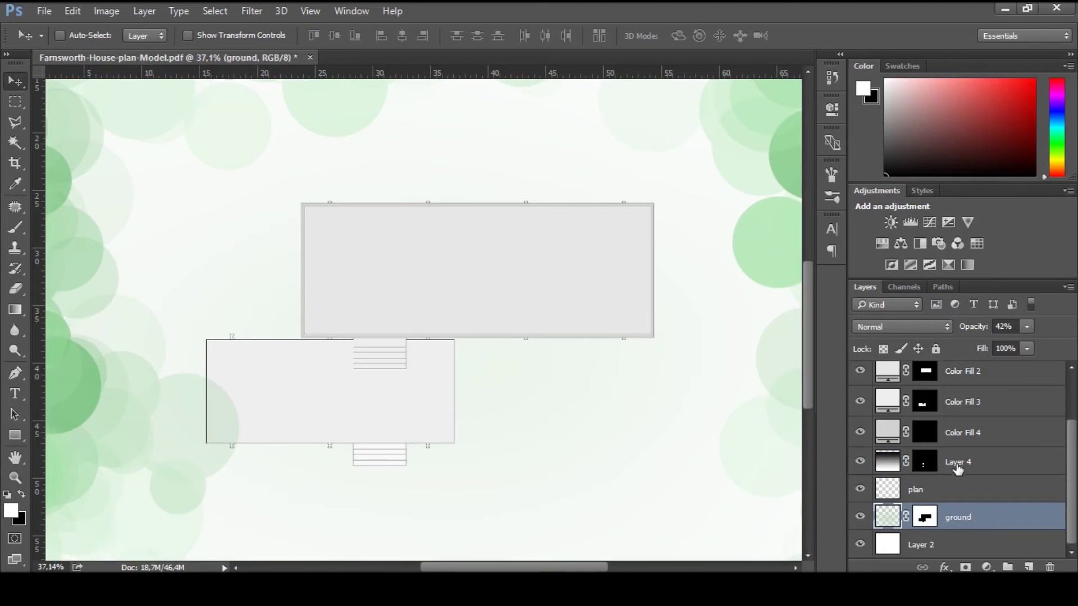
double_click(957, 463)
text(stairs)
key(Return)
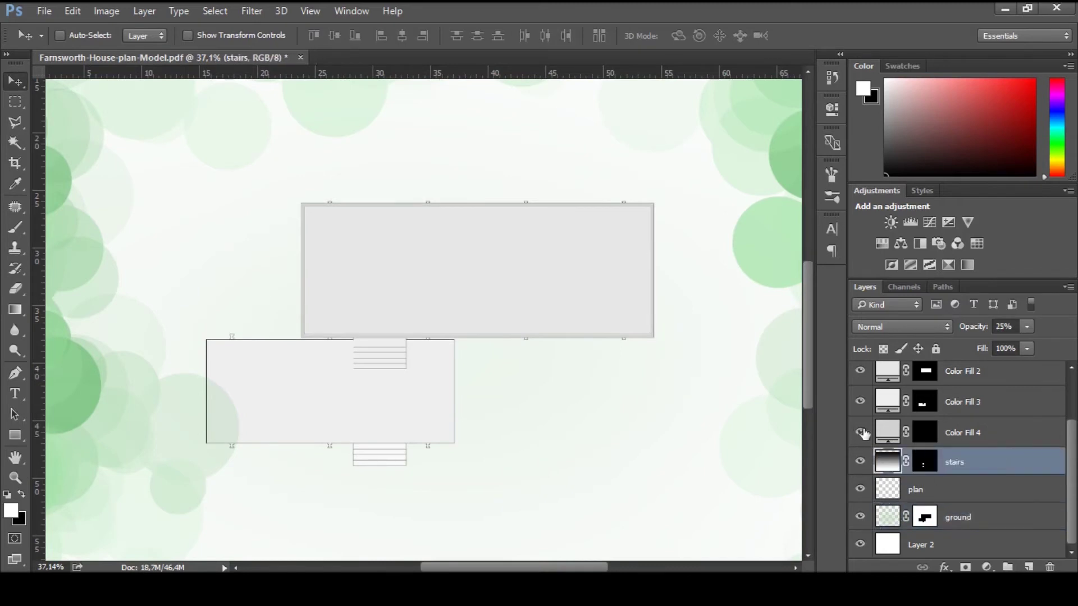
Group both Color Fill 1 foliage layers as 'trees' with a green label.
scroll(966, 495, up, 1)
scroll(967, 500, up, 1)
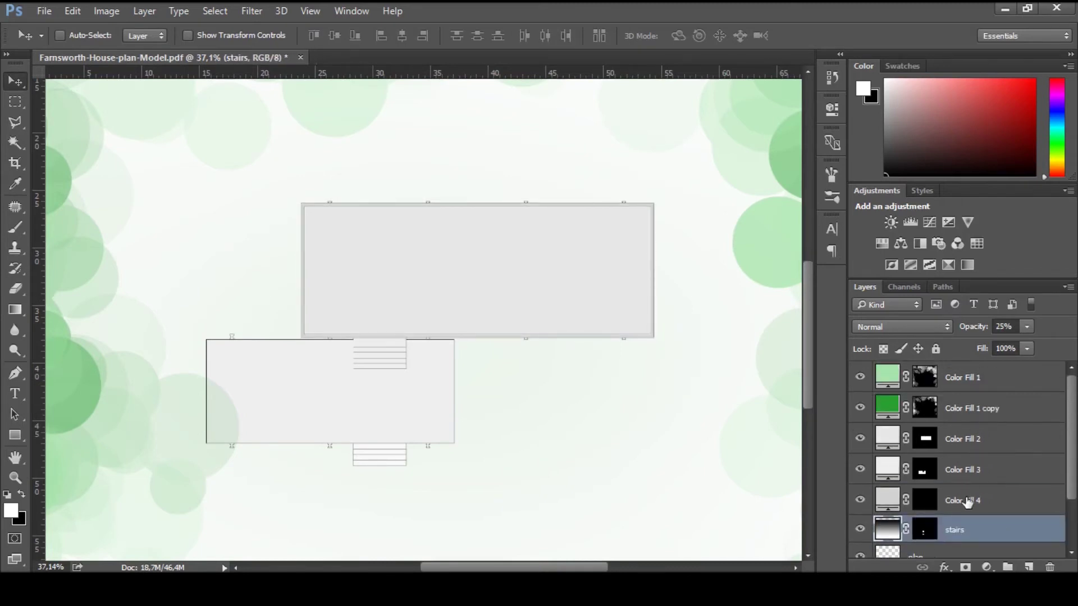
click(970, 415)
shift+click(972, 375)
key(ctrl+g)
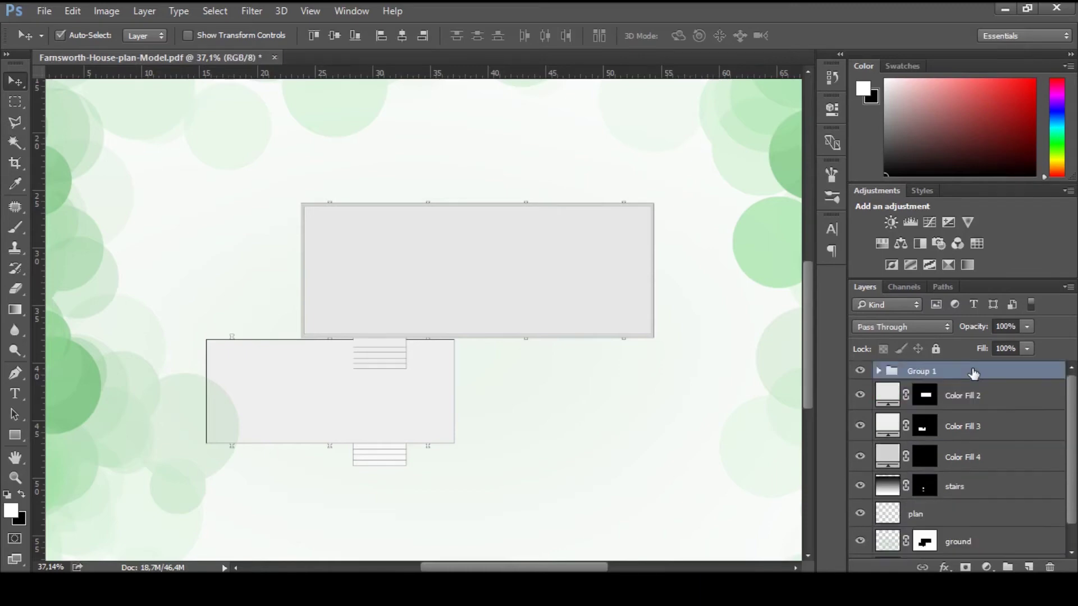
double_click(920, 371)
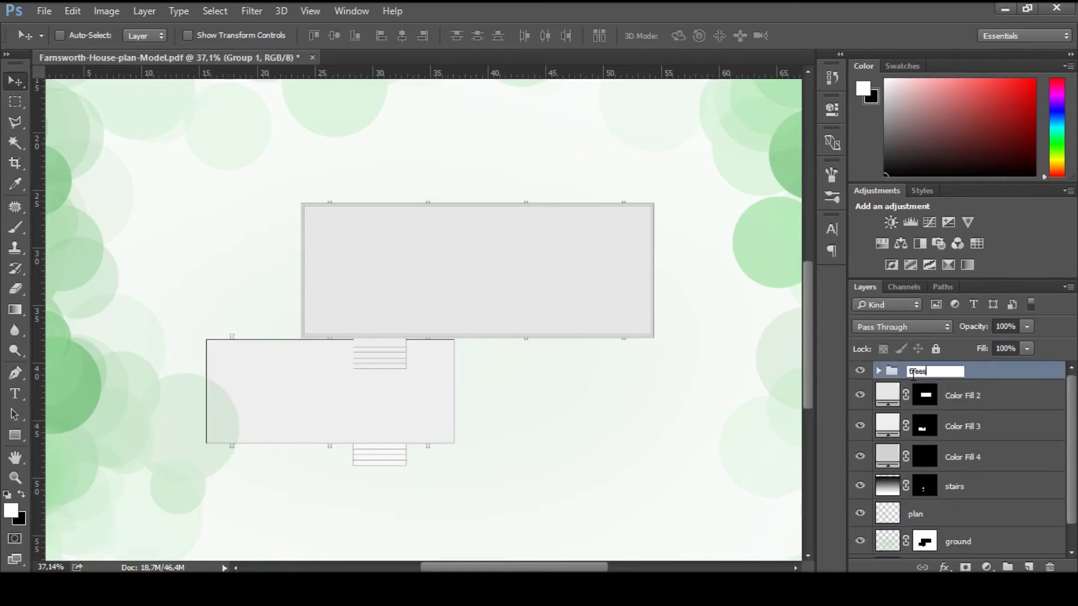
right_click(914, 373)
click(832, 510)
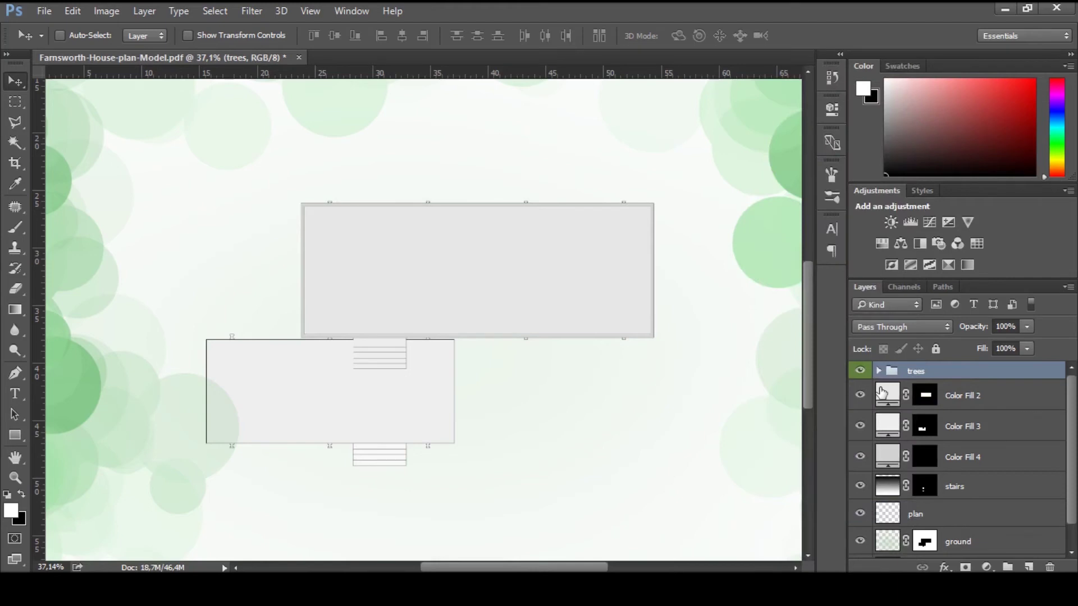
Group Color Fill 2–4 and stairs as an orange-labelled 'building' group, with plan above it.
click(881, 392)
shift+click(975, 457)
shift+click(989, 478)
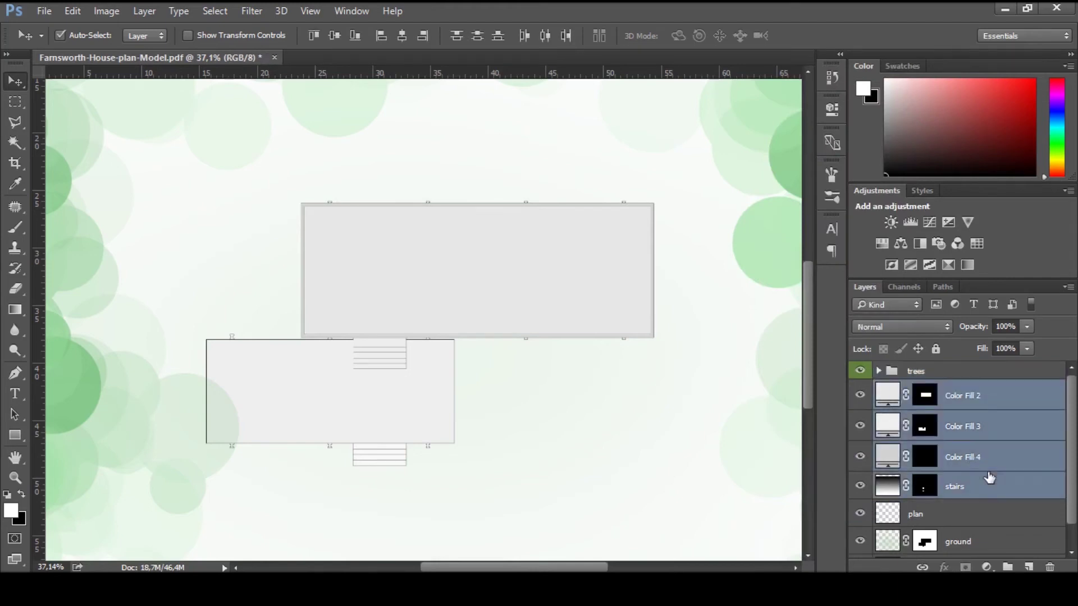
key(ctrl+g)
double_click(932, 390)
text(building)
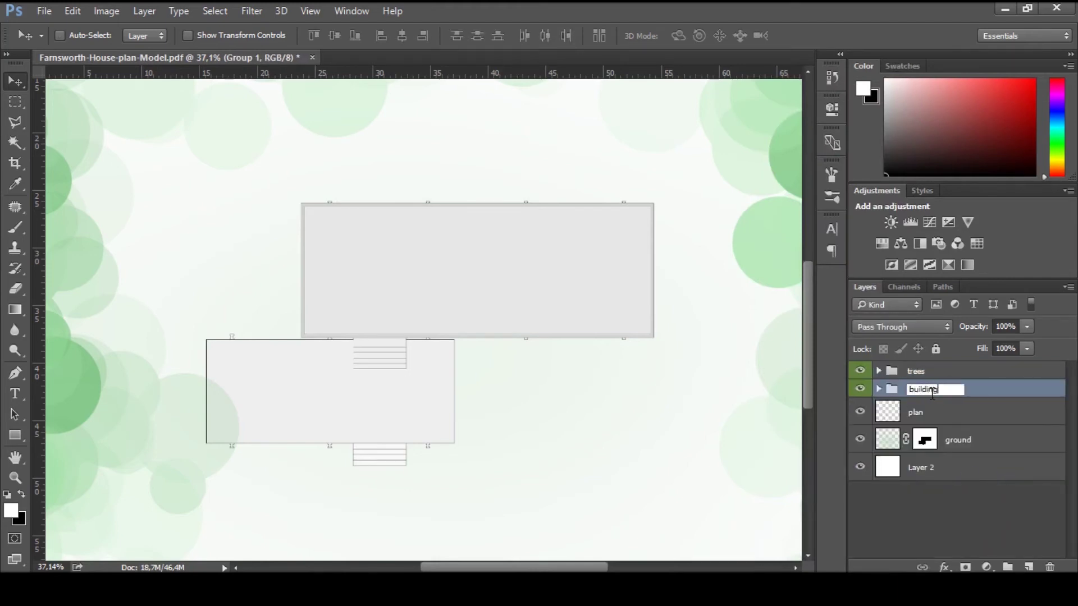
right_click(932, 390)
click(834, 473)
drag(903, 393, 918, 383)
scroll(532, 404, down, 3)
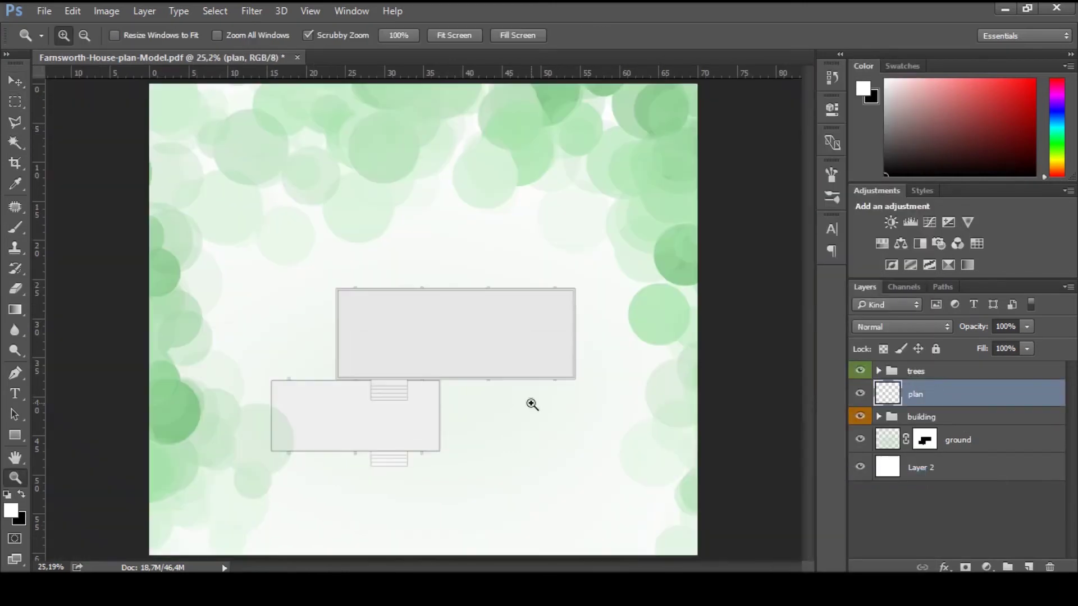
On the ground layer, set the brush size to about 3600 px.
click(891, 445)
key(b)
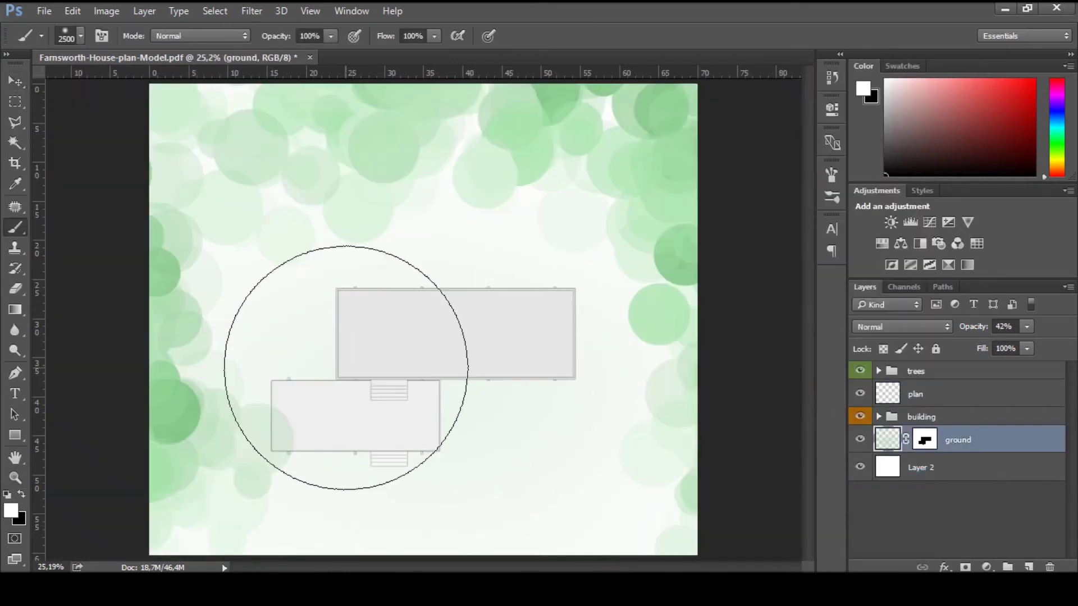
right_click(415, 301)
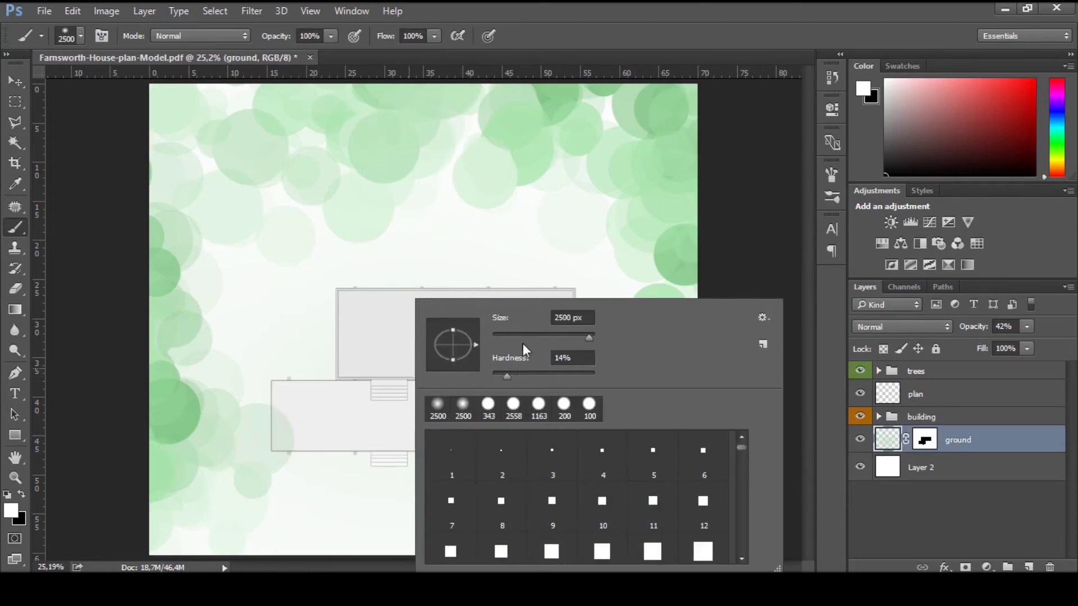
double_click(568, 318)
text(3000)
key(Return)
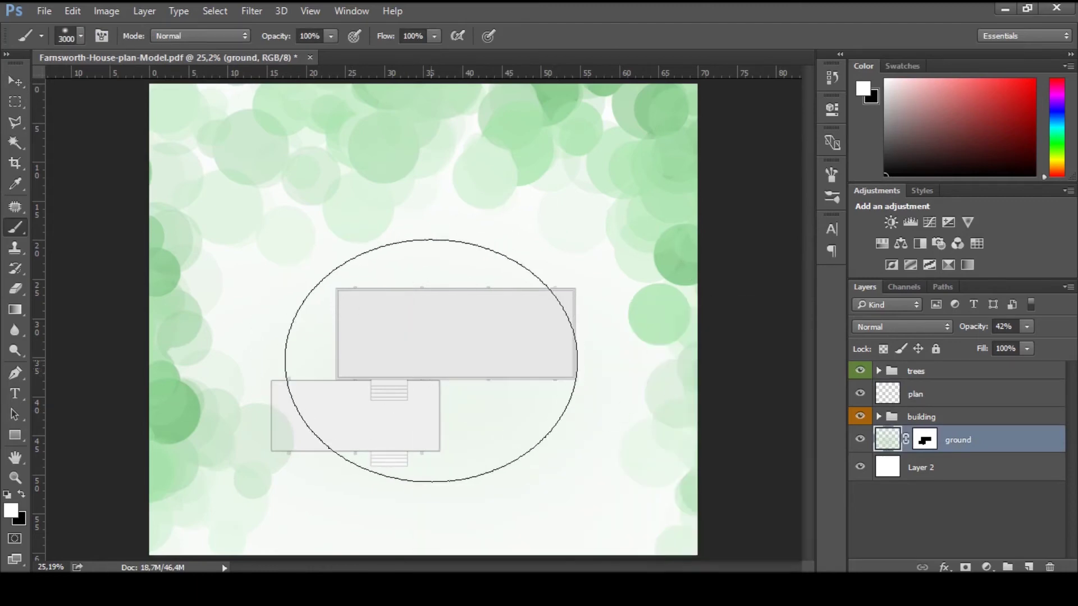
right_click(415, 371)
click(570, 317)
text(3600)
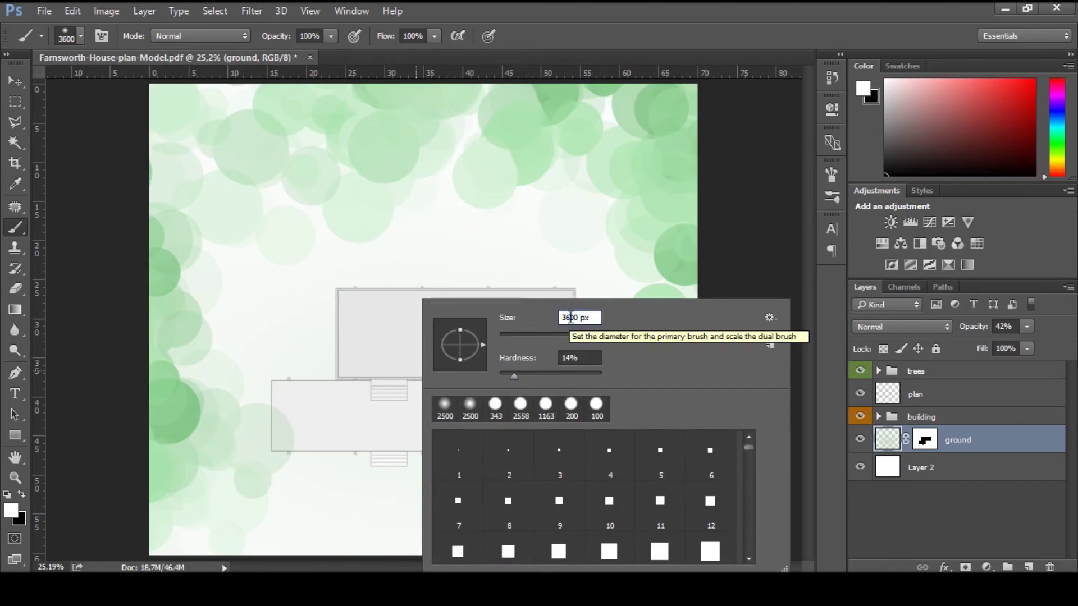
key(Return)
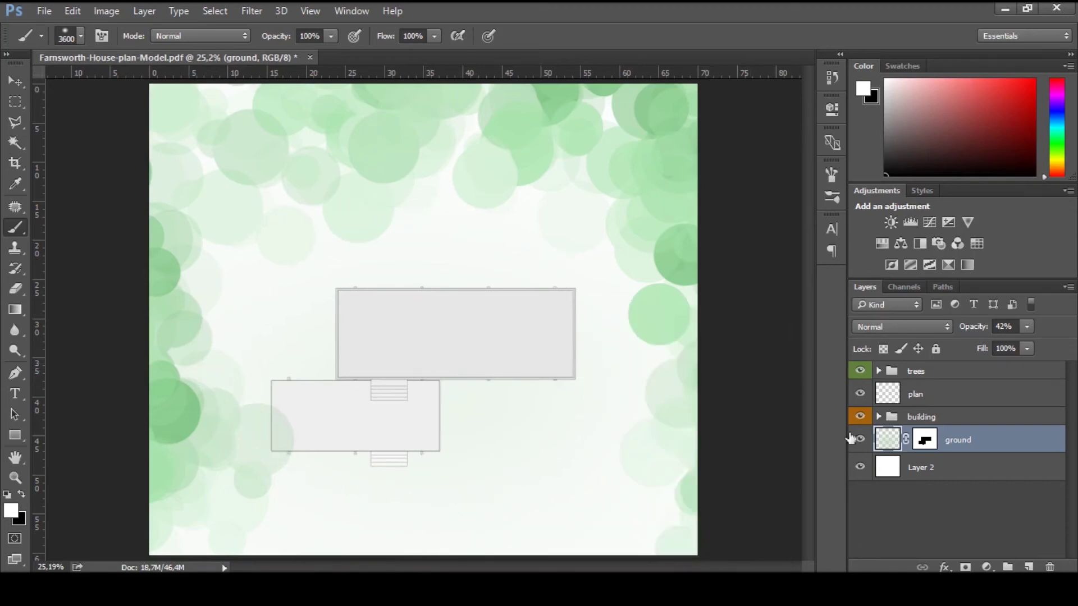
Sample a pale green from the foliage as the foreground colour.
click(10, 509)
click(185, 321)
click(204, 332)
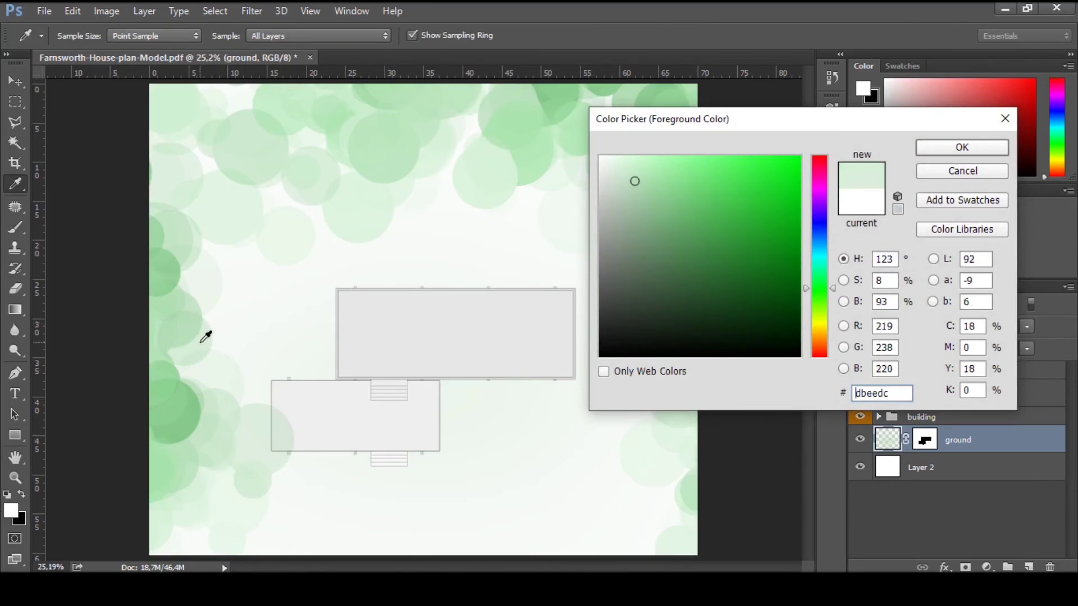
key(Return)
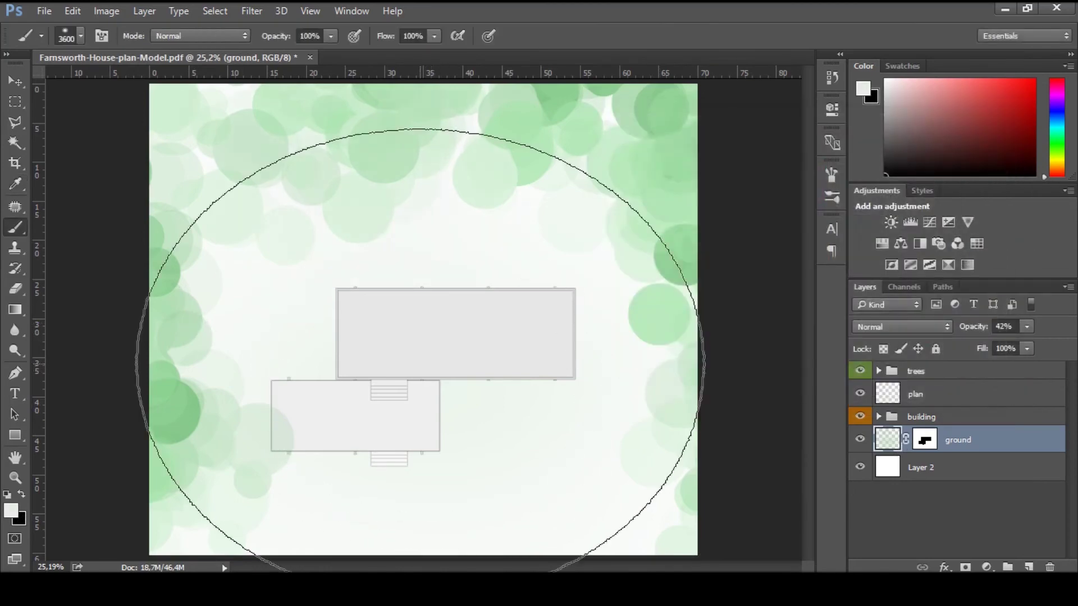
Turn off the brush's Scattering, Color Dynamics and Transfer, and set Size Jitter to 0%.
click(832, 175)
click(567, 211)
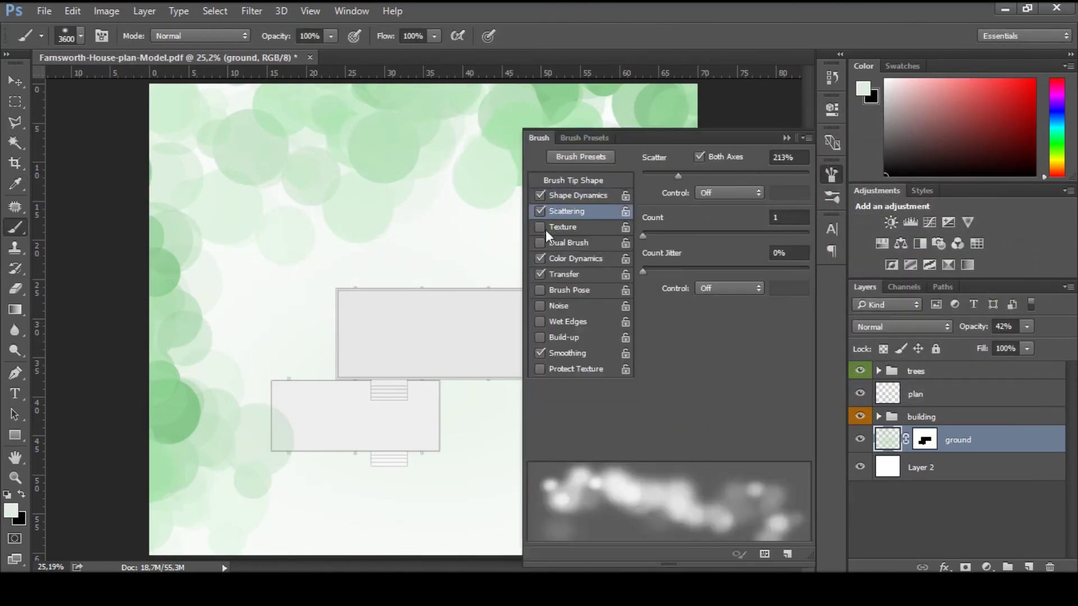
click(540, 259)
click(539, 274)
click(539, 212)
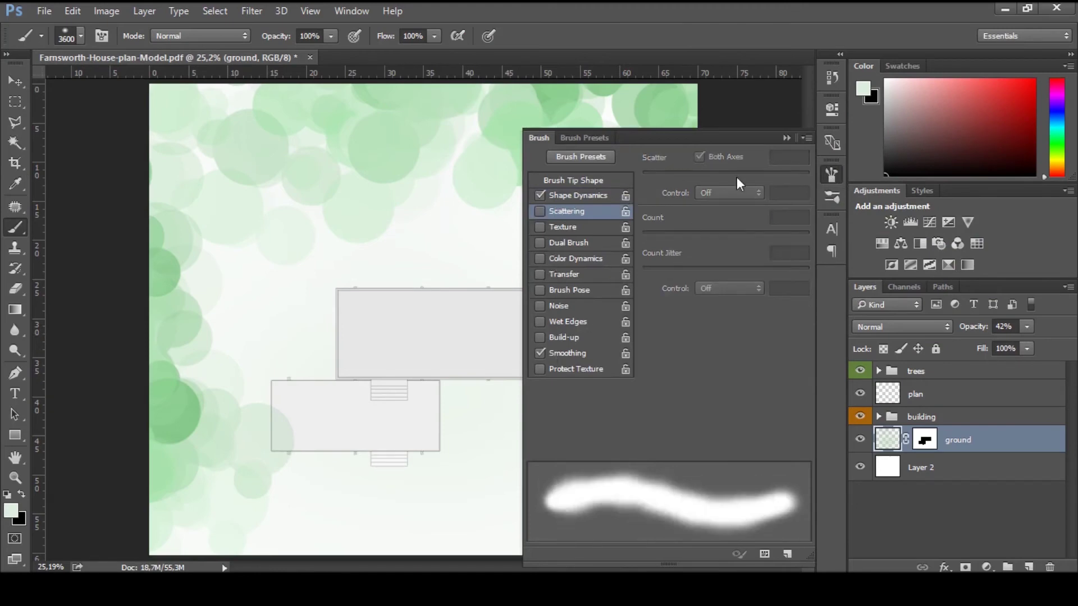
key(F5)
key(bracketleft)
key(bracketleft)
key(bracketleft)
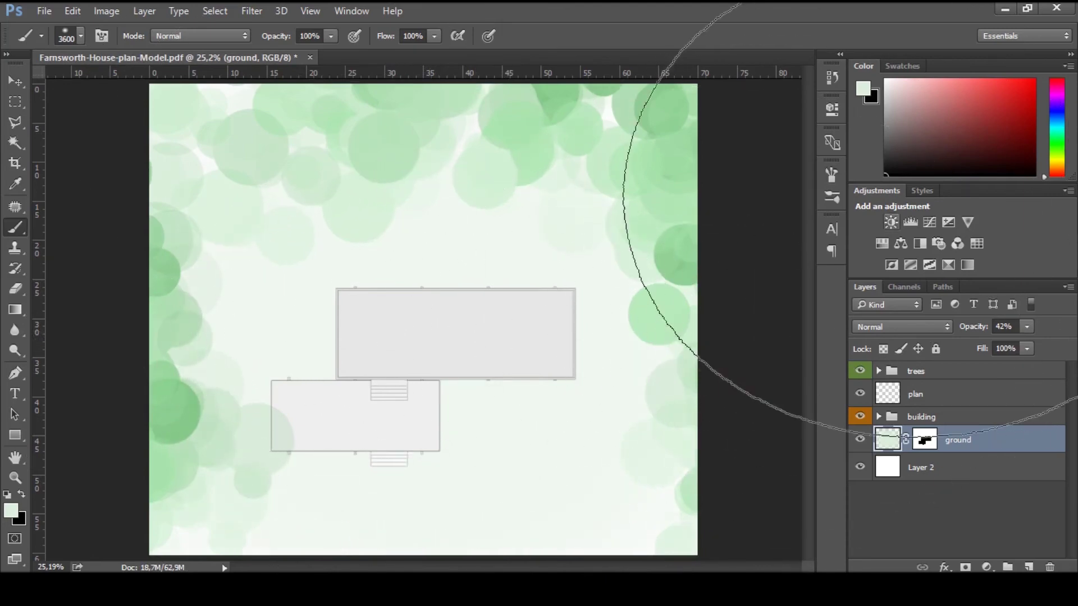
click(832, 174)
click(567, 196)
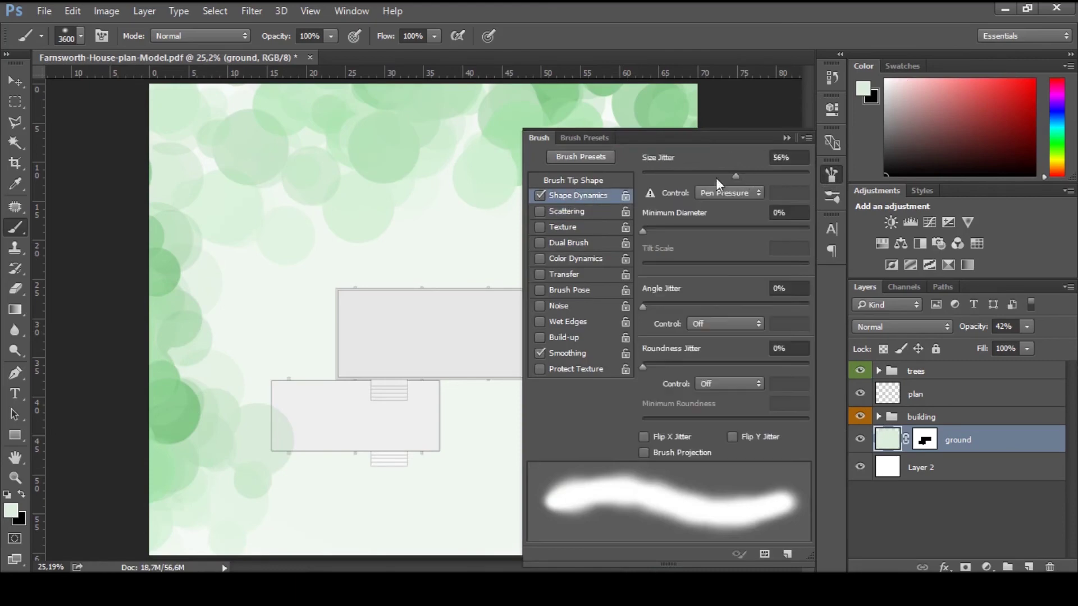
drag(676, 176, 643, 175)
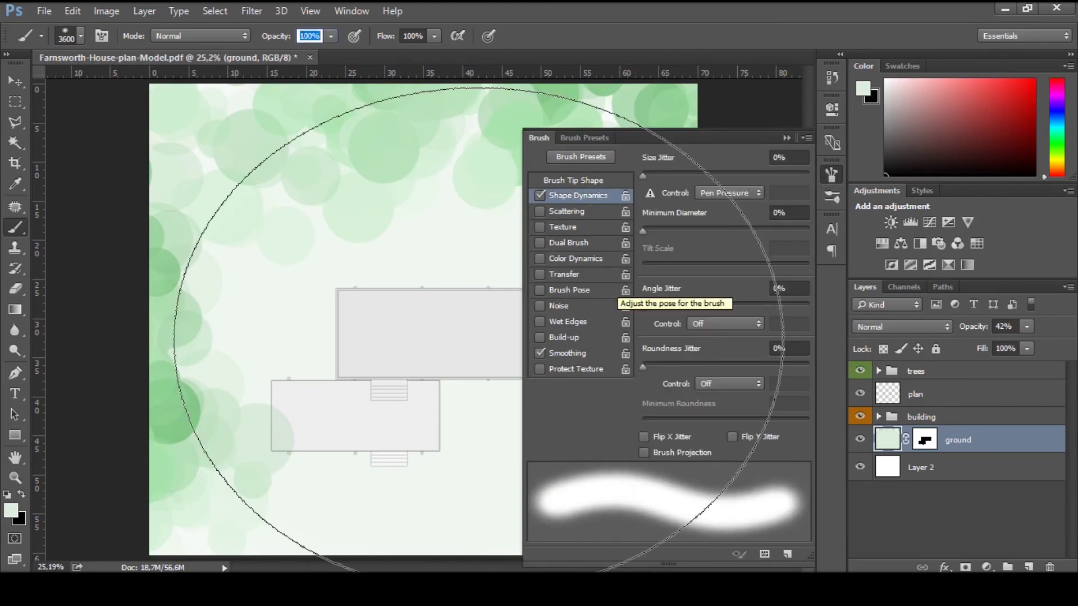
click(787, 138)
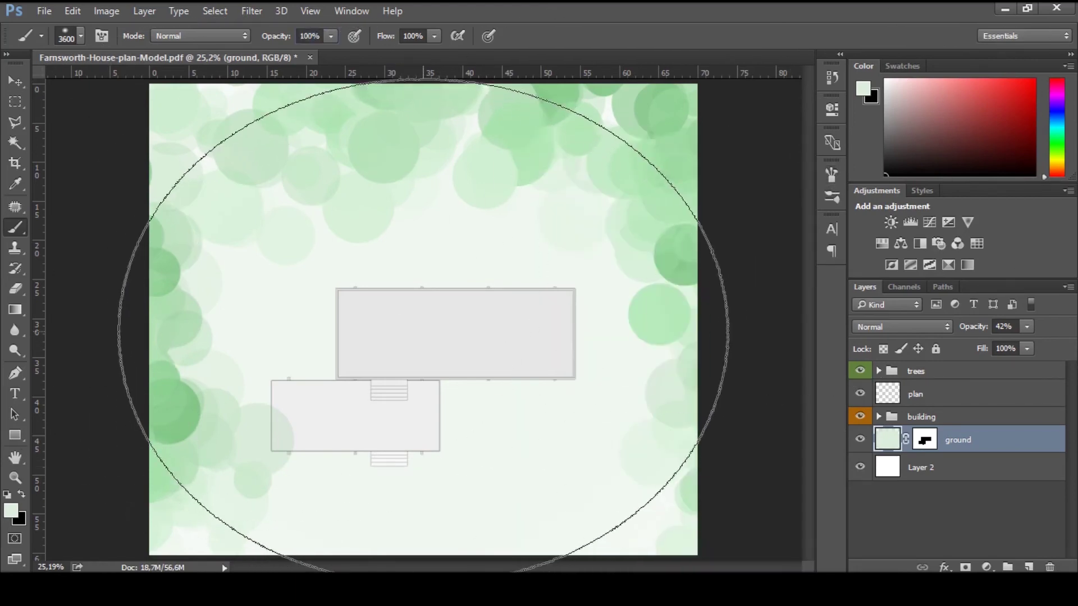
Pick pale green a5c8a7 as the painting colour and set the ground layer's opacity to 30%.
click(11, 510)
drag(627, 231, 642, 182)
key(Return)
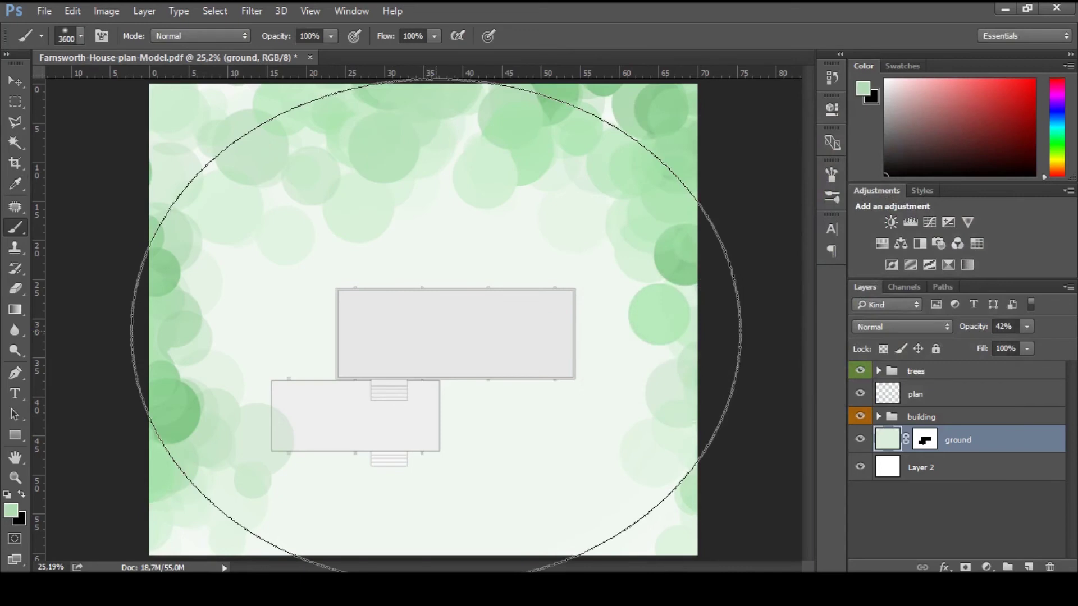
key(ctrl)
key(z)
drag(510, 337, 457, 318)
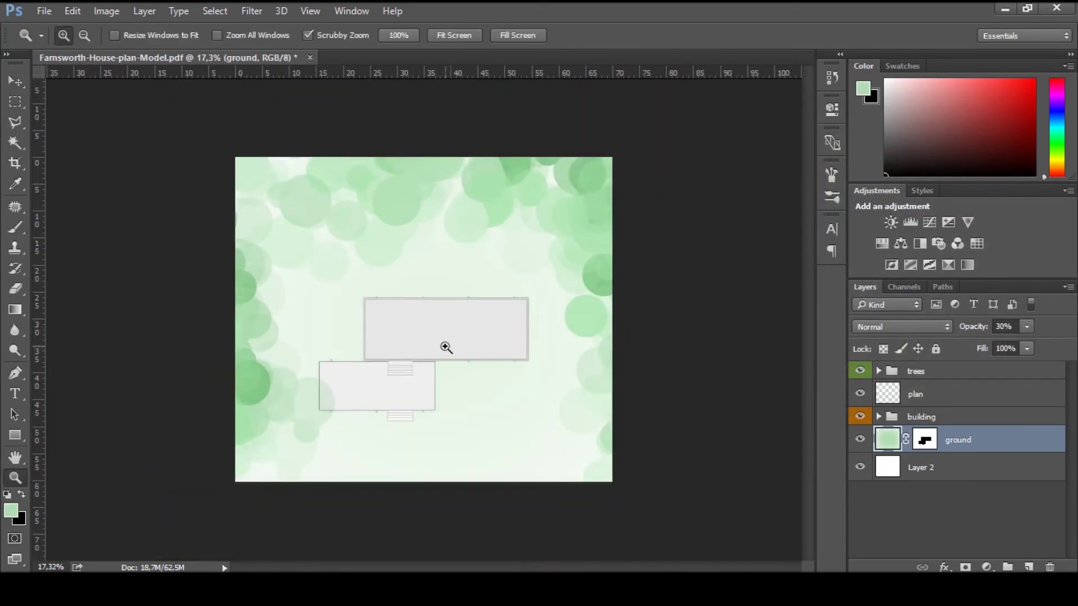
key(v)
key(z)
drag(505, 411, 705, 419)
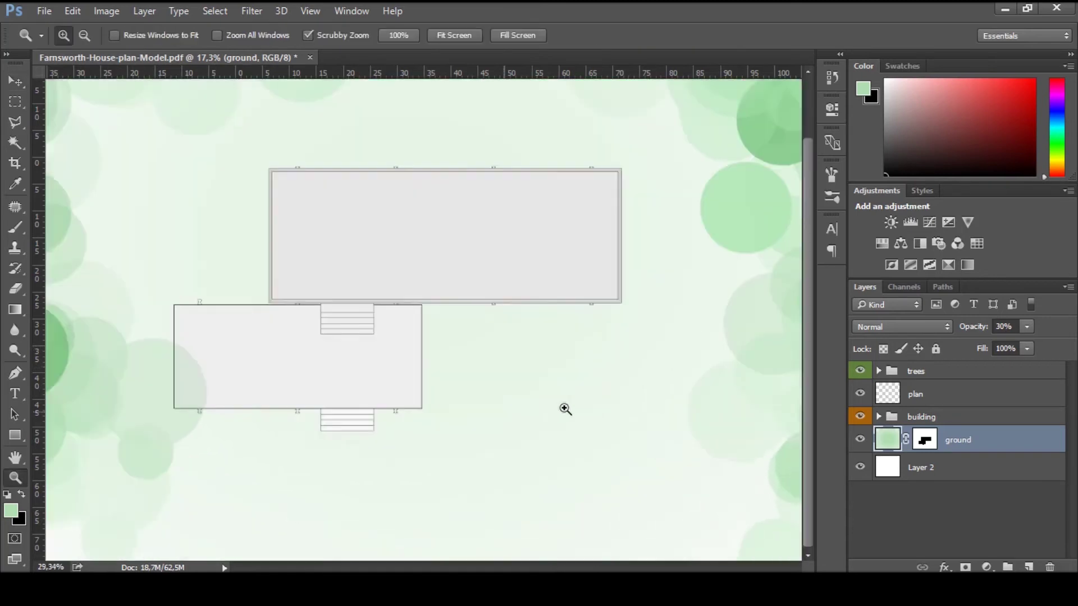
drag(366, 305, 529, 420)
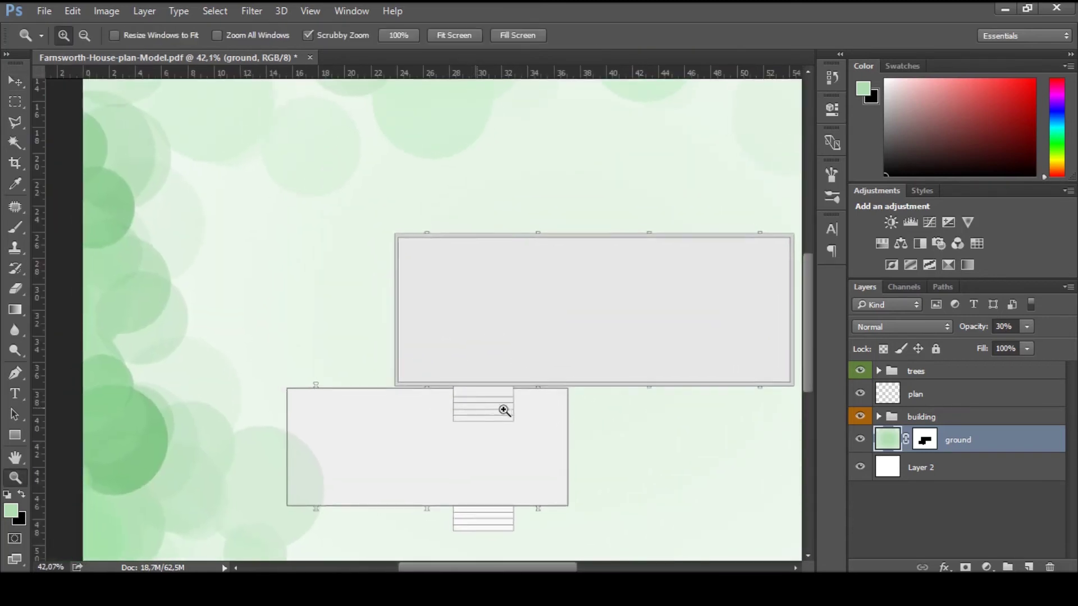
click(916, 394)
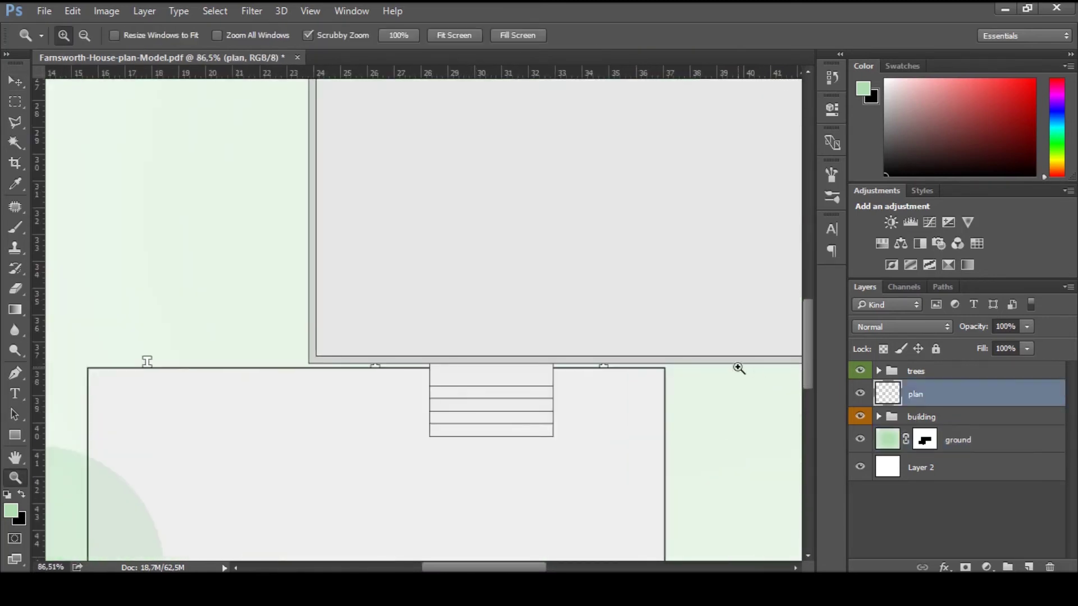
key(w)
click(585, 366)
scroll(342, 365, up, 3)
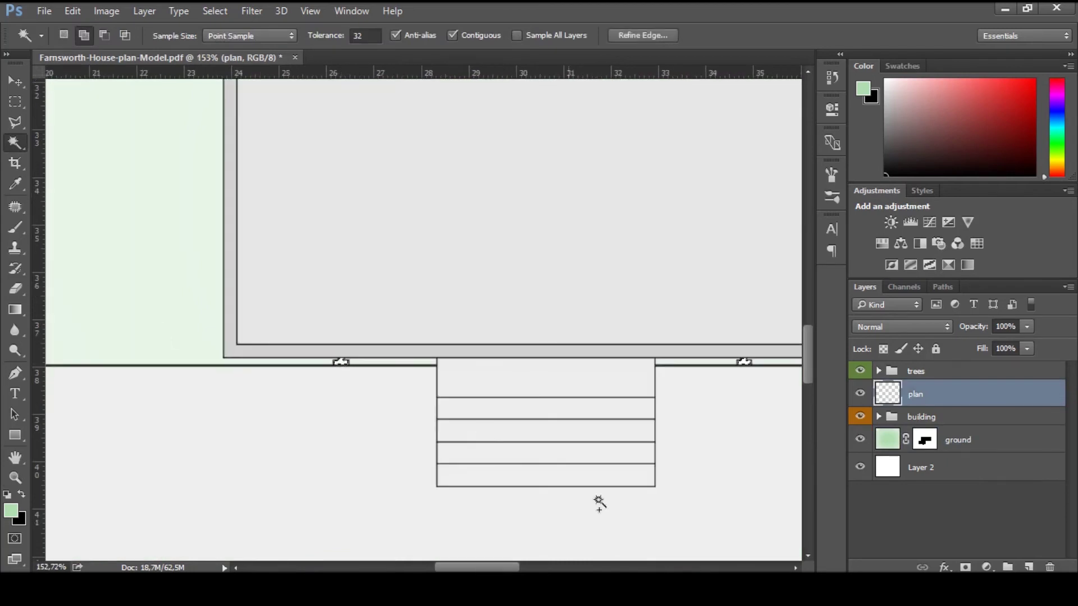
drag(508, 569, 577, 568)
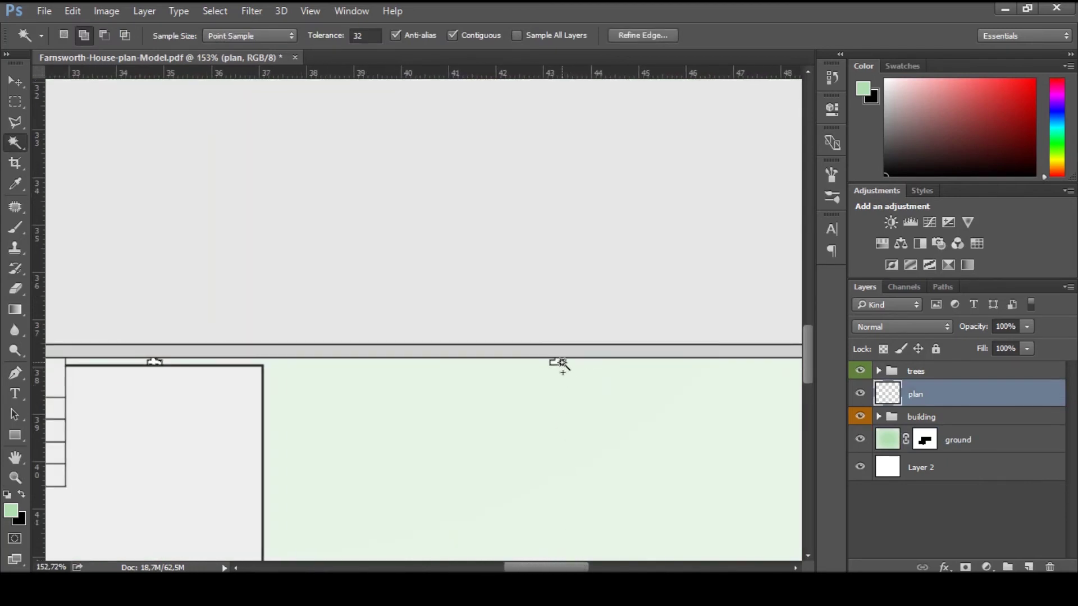
scroll(583, 449, right, 5)
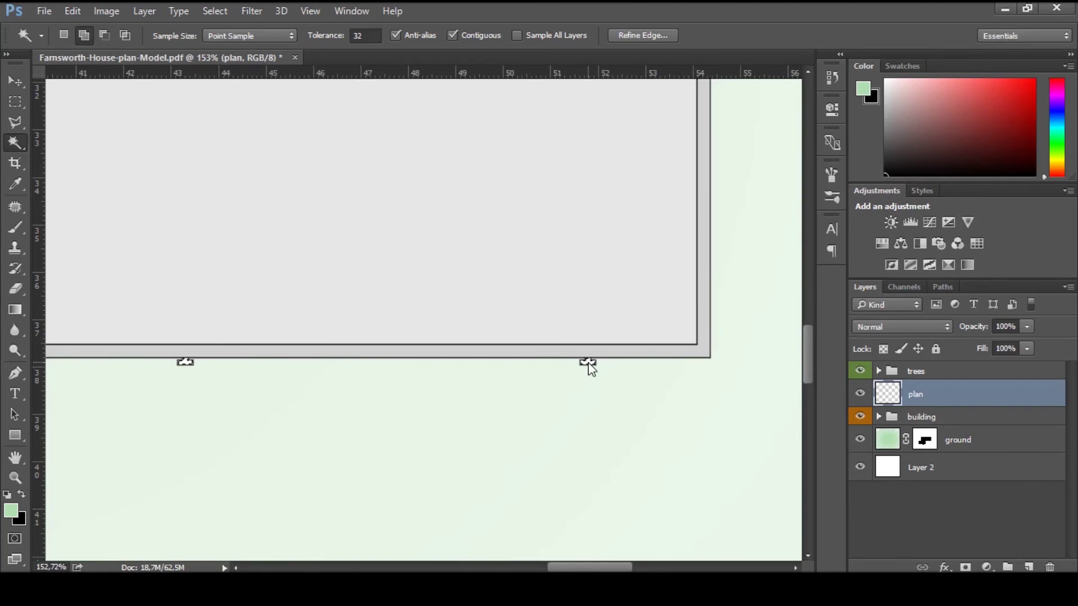
drag(804, 361, 804, 300)
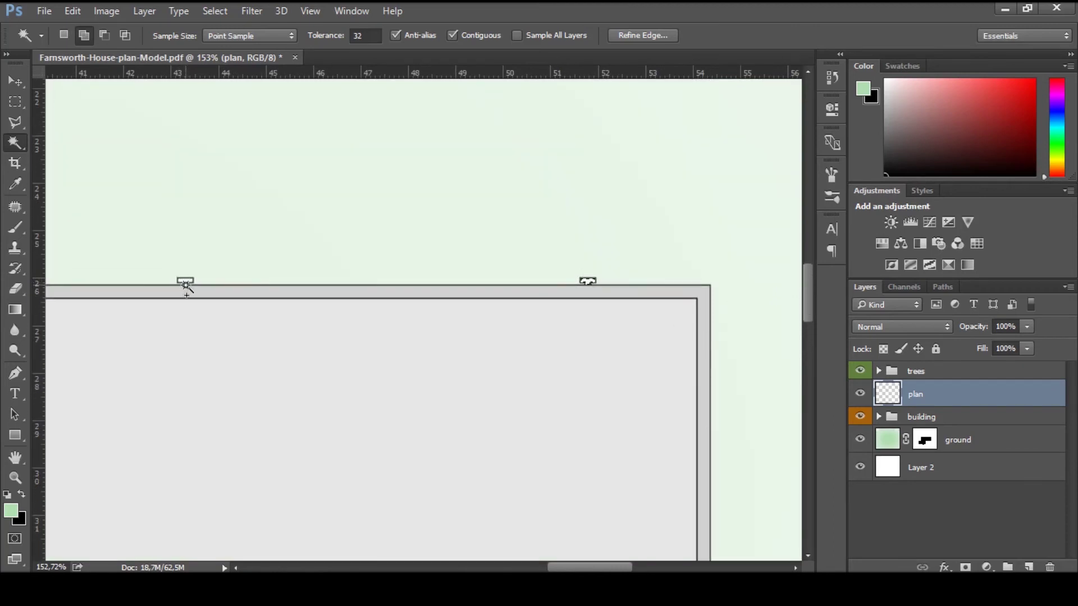
drag(566, 569, 466, 568)
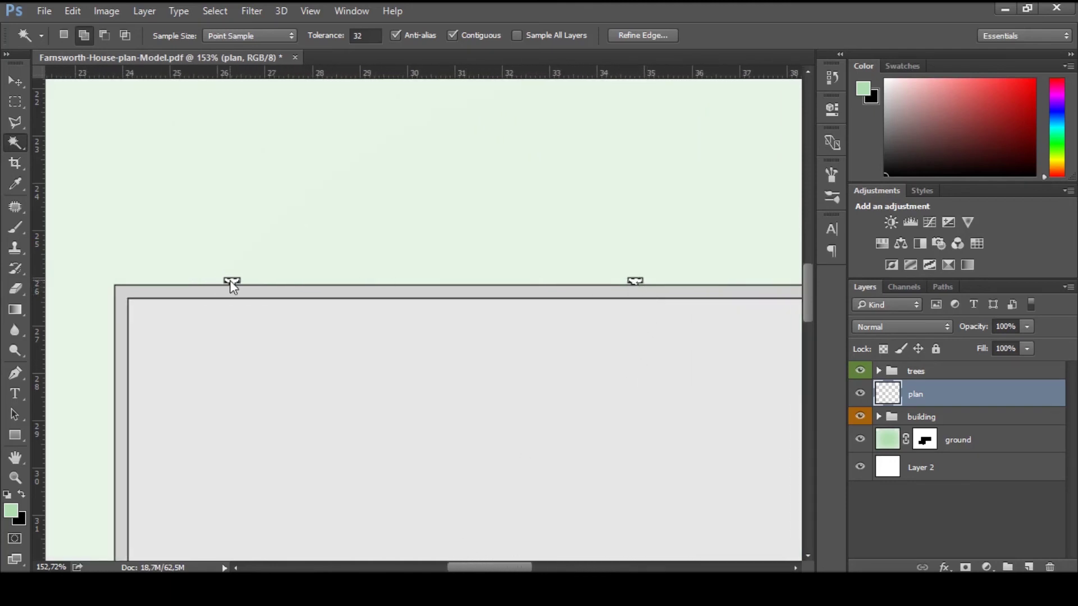
key(z)
drag(236, 264, 236, 101)
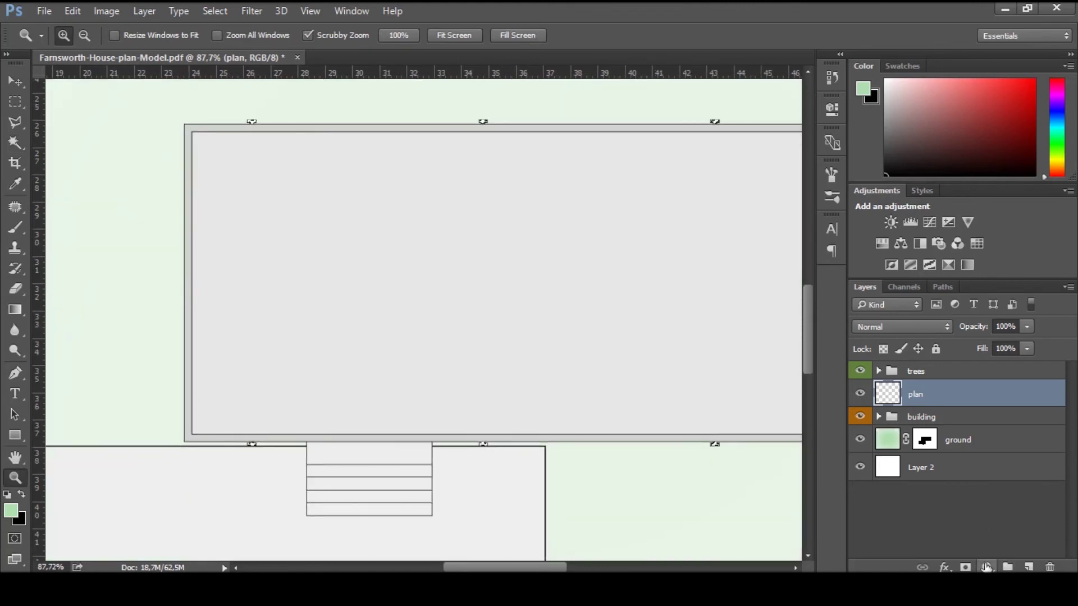
click(987, 567)
click(951, 222)
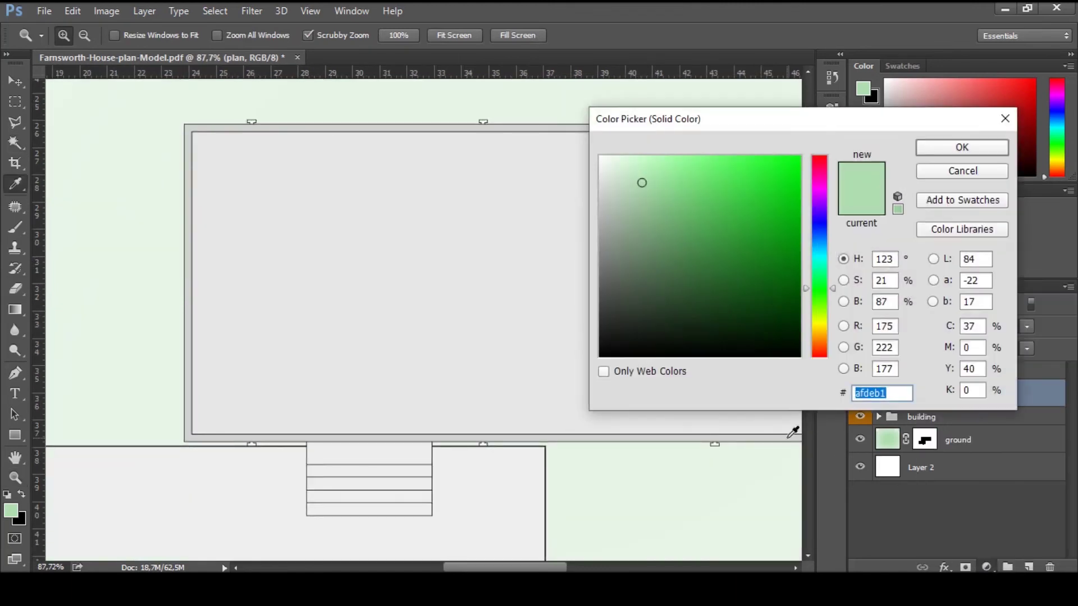
click(574, 430)
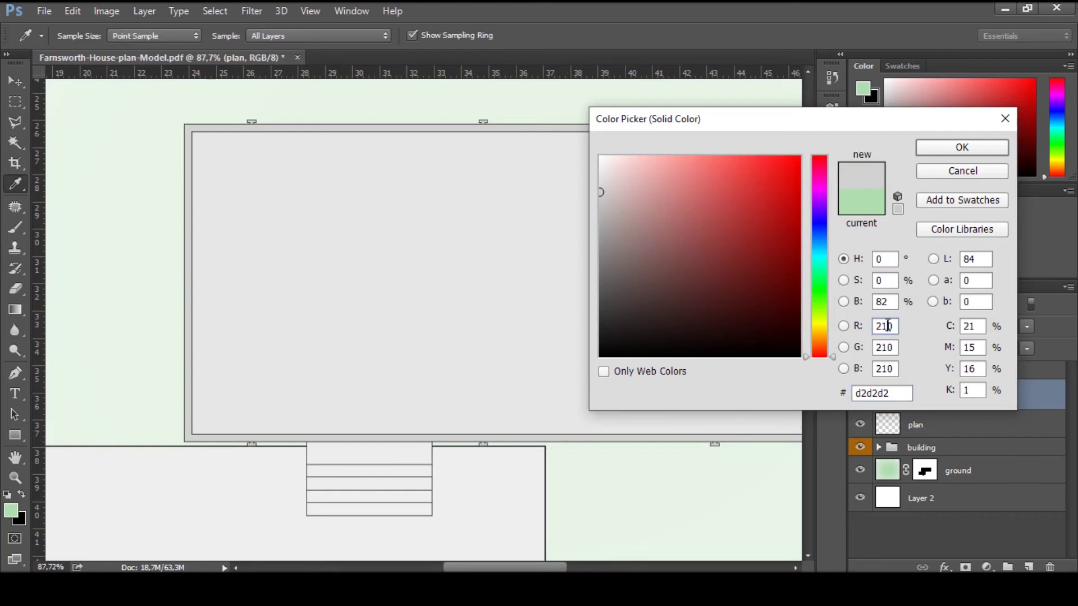
drag(604, 188, 600, 187)
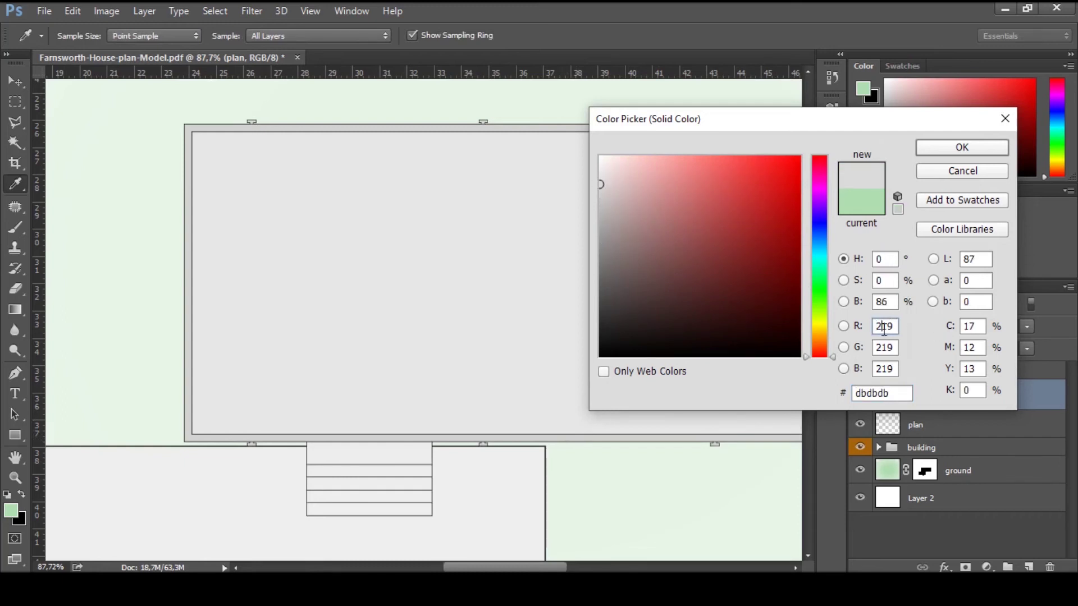
key(Down)
key(Down)
key(Down)
key(Tab)
text(214)
key(Tab)
text(214)
key(Return)
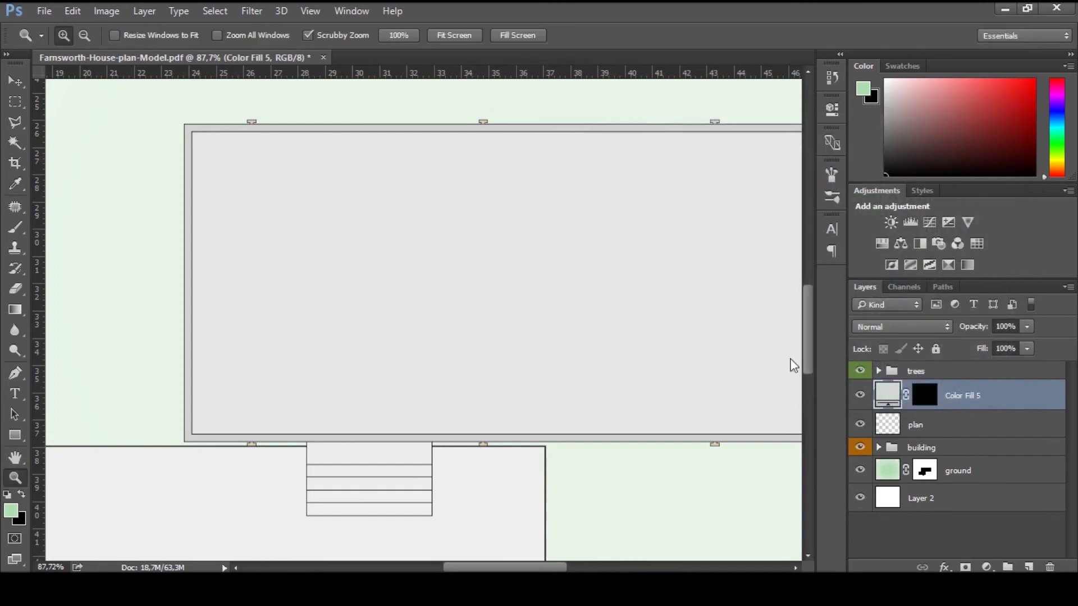
scroll(533, 484, down, 3)
scroll(573, 494, up, 3)
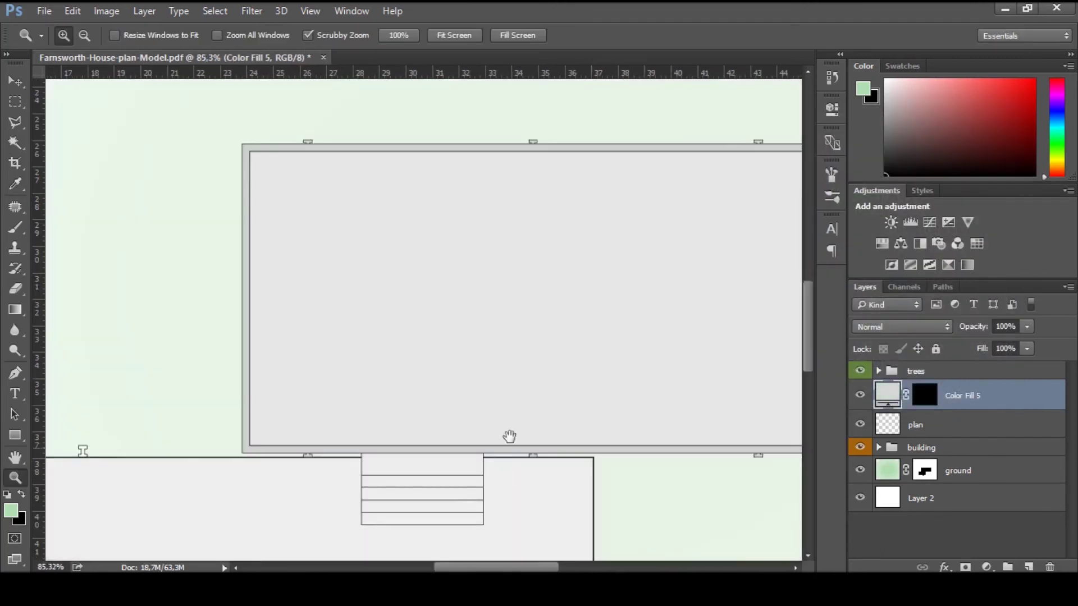
scroll(503, 474, down, 5)
scroll(236, 216, up, 3)
key(v)
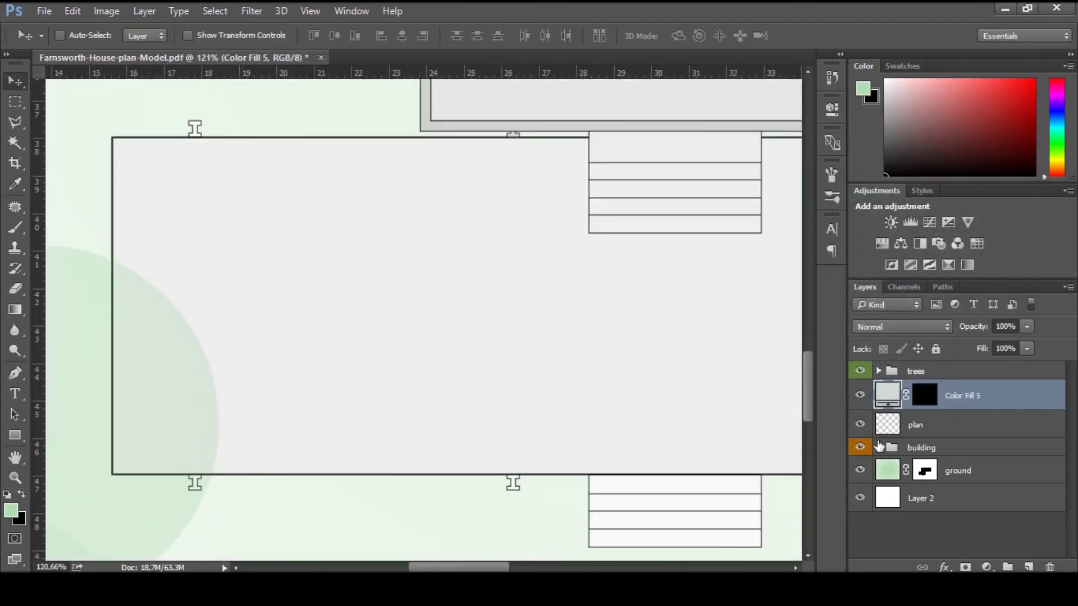
drag(997, 397, 1049, 567)
click(954, 394)
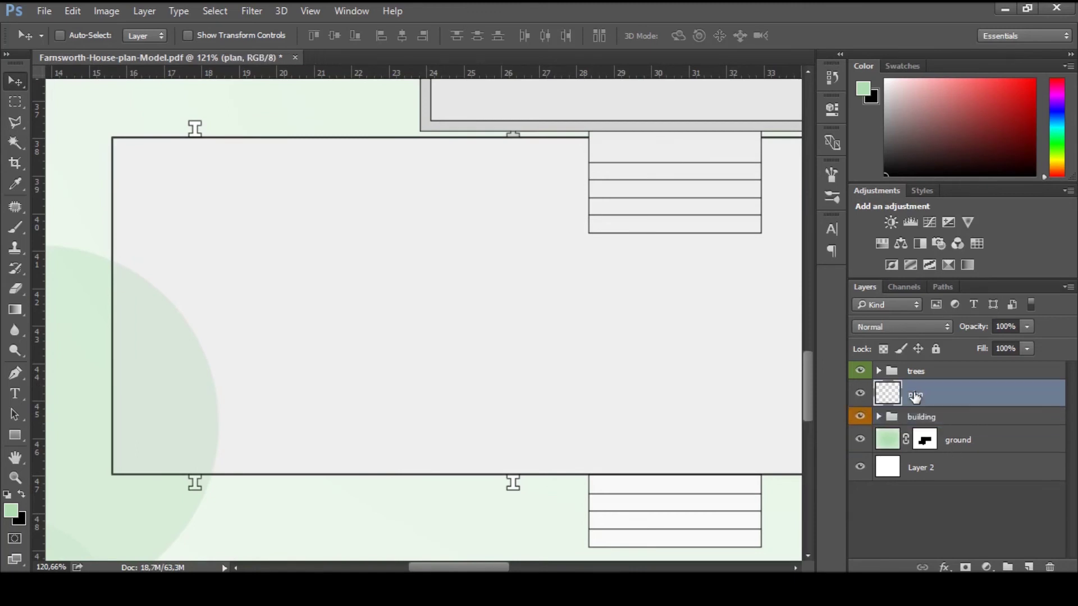
Magic Wand the lower terrace on the plan layer and add a Solid Color fill layer.
key(w)
click(514, 486)
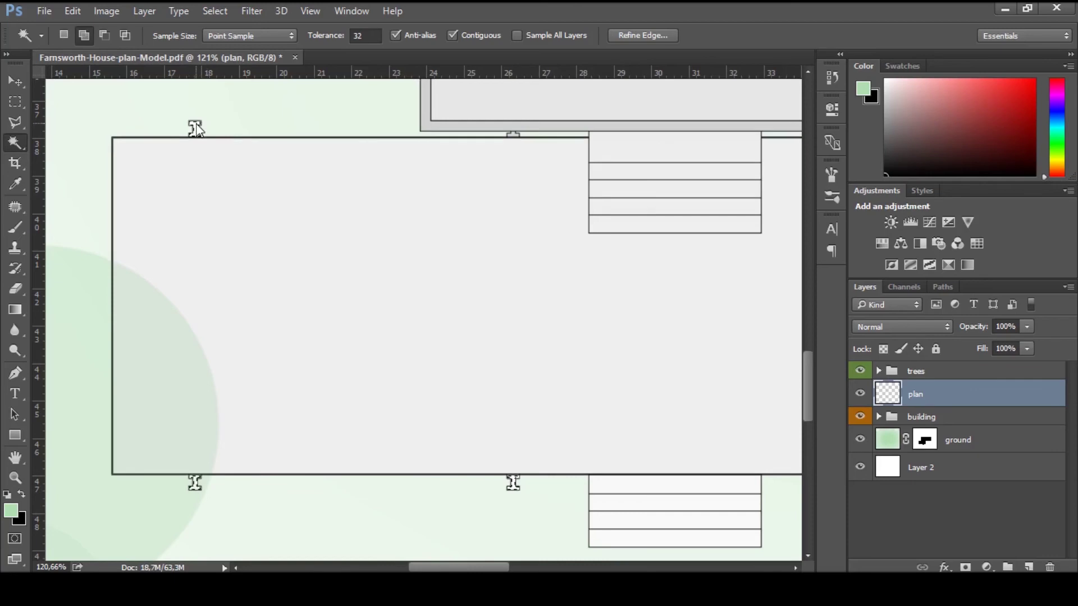
drag(366, 176, 234, 173)
key(ctrl+r)
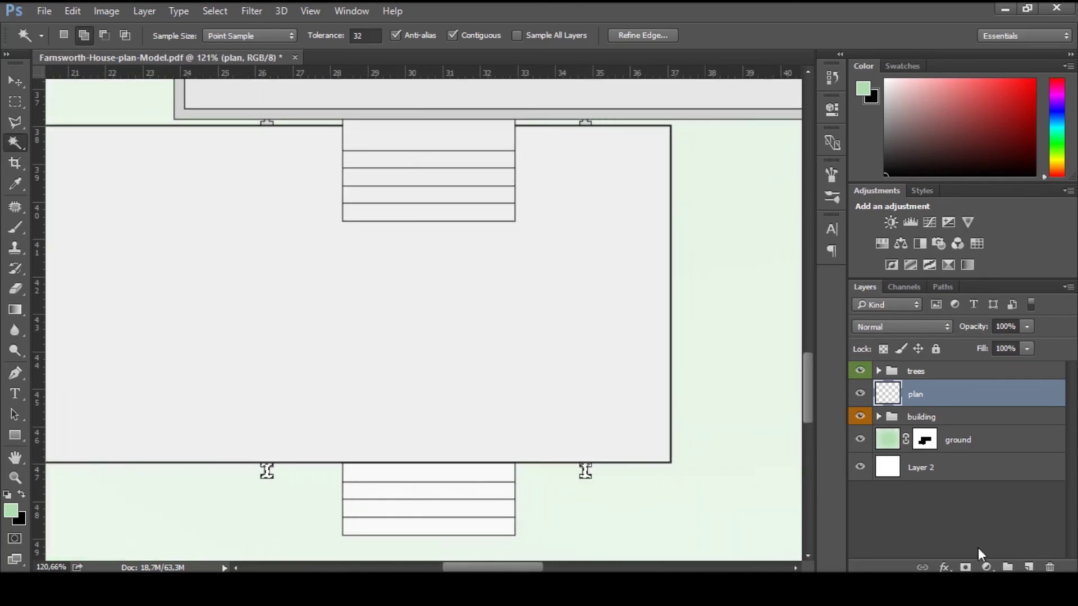
click(986, 567)
click(943, 222)
Set the terrace fill colour to RGB 245,245,245 (f5f5f5) and fit the image on screen.
click(544, 206)
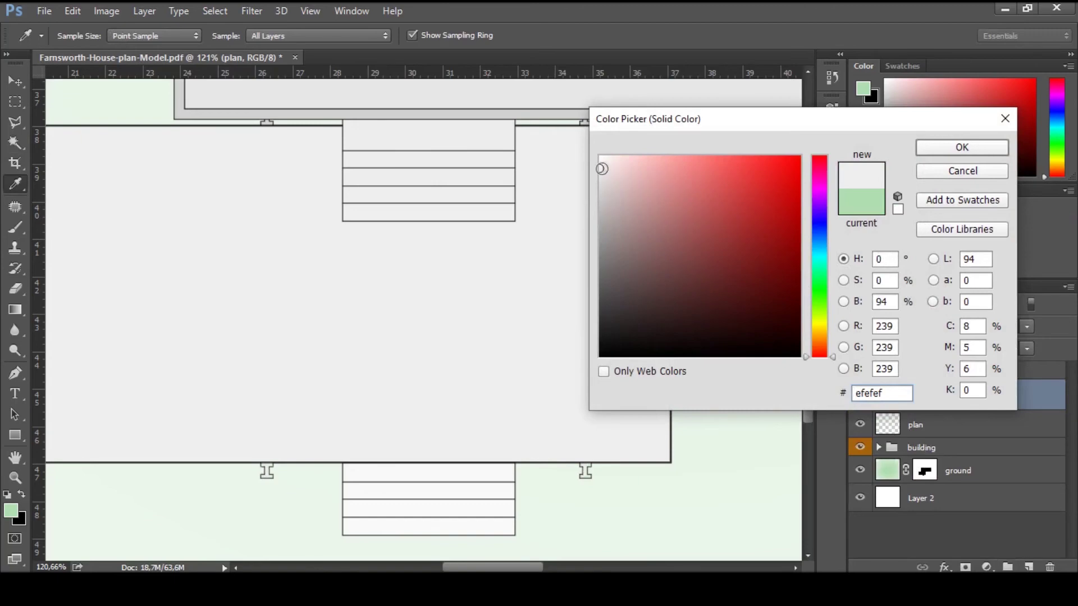
click(602, 165)
key(BackSpace)
text(5)
key(Tab)
text(245)
key(Tab)
text(245)
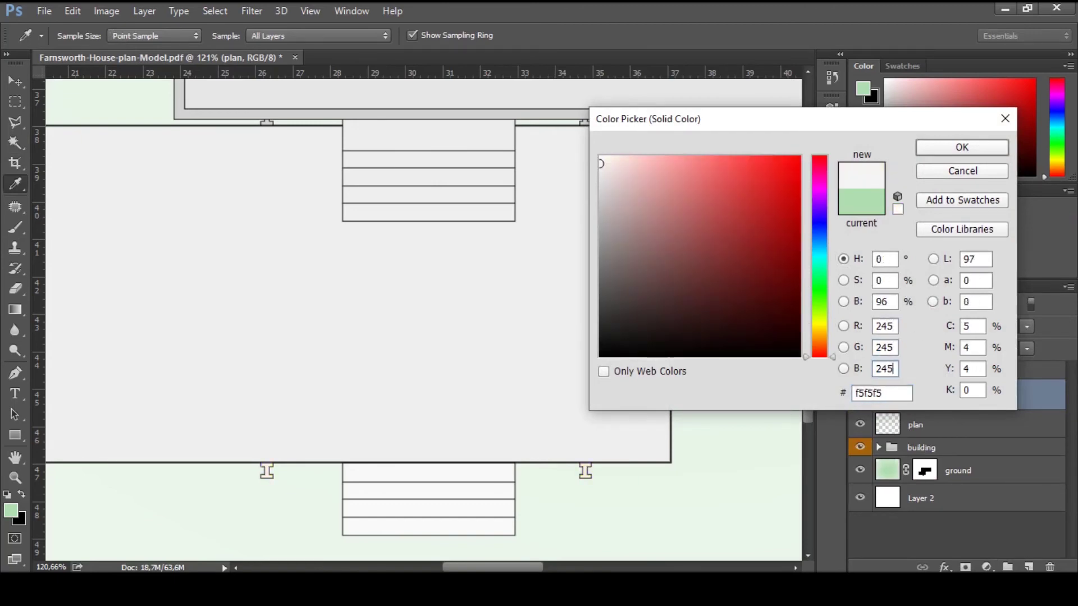
key(Return)
key(v)
key(ctrl+0)
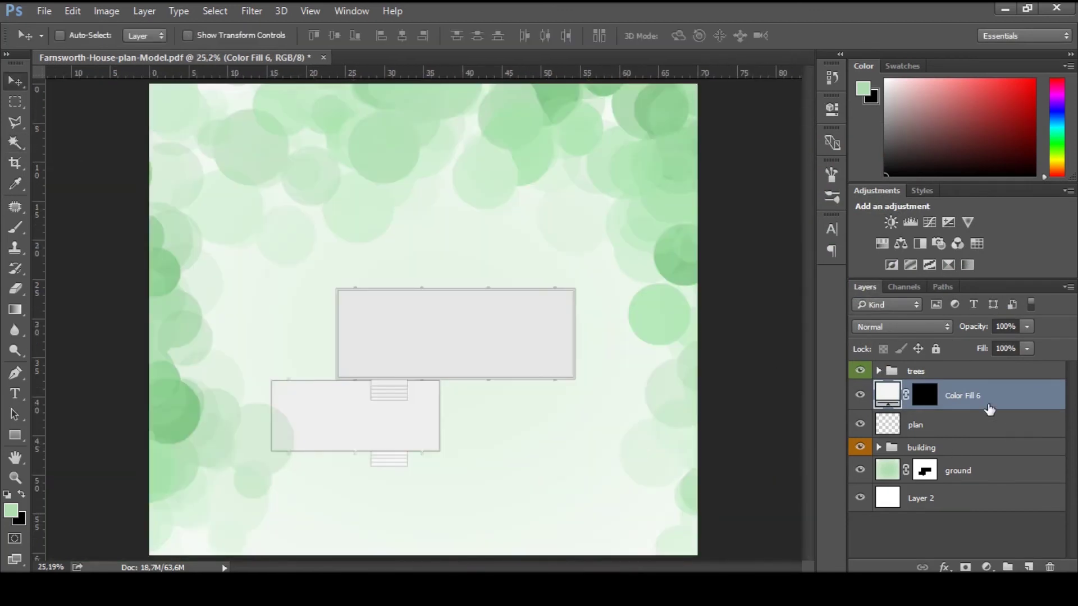
Move Color Fill 6 into the building group and fade the trees group to 50% opacity.
drag(989, 409, 993, 452)
click(938, 371)
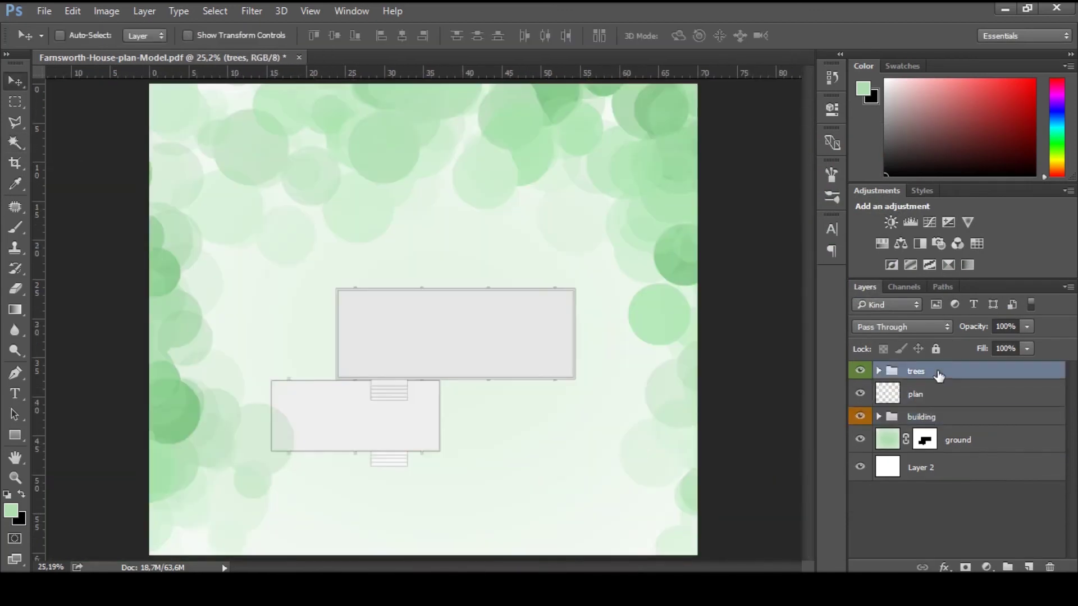
key(5)
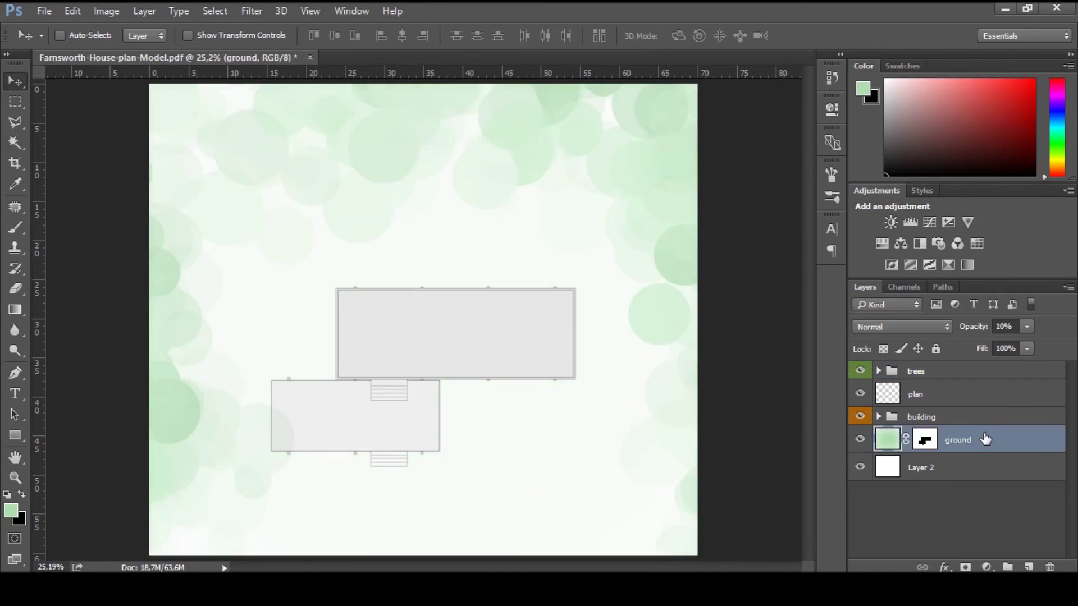
key(z)
mouse_move(751, 421)
mouse_down()
mouse_move(577, 373)
mouse_move(426, 390)
mouse_up()
click(427, 390)
Start a text entry below the plan with the text size set to 60 pt.
key(v)
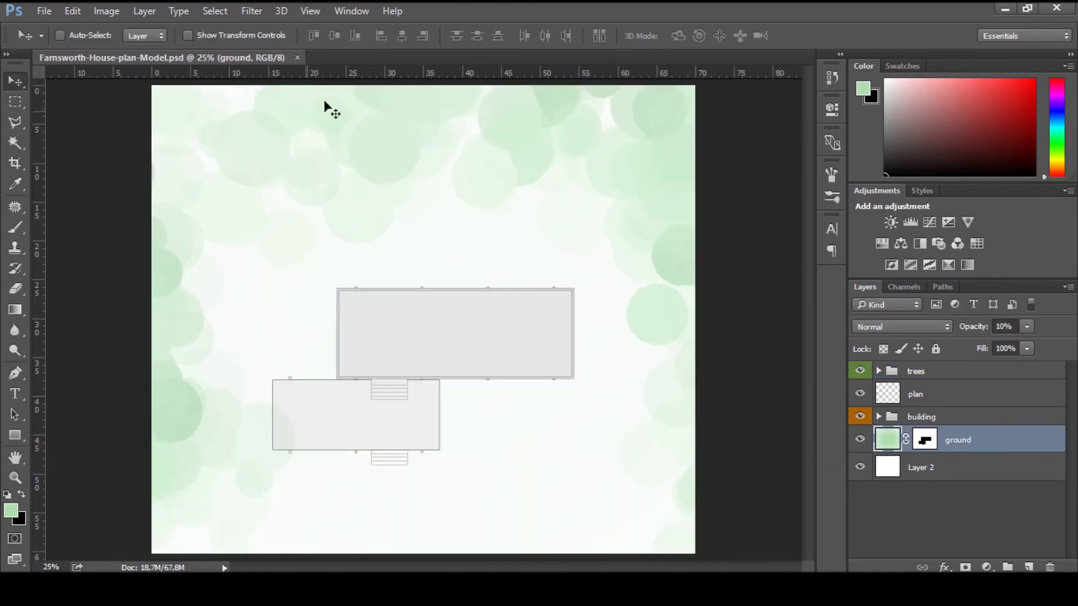
key(t)
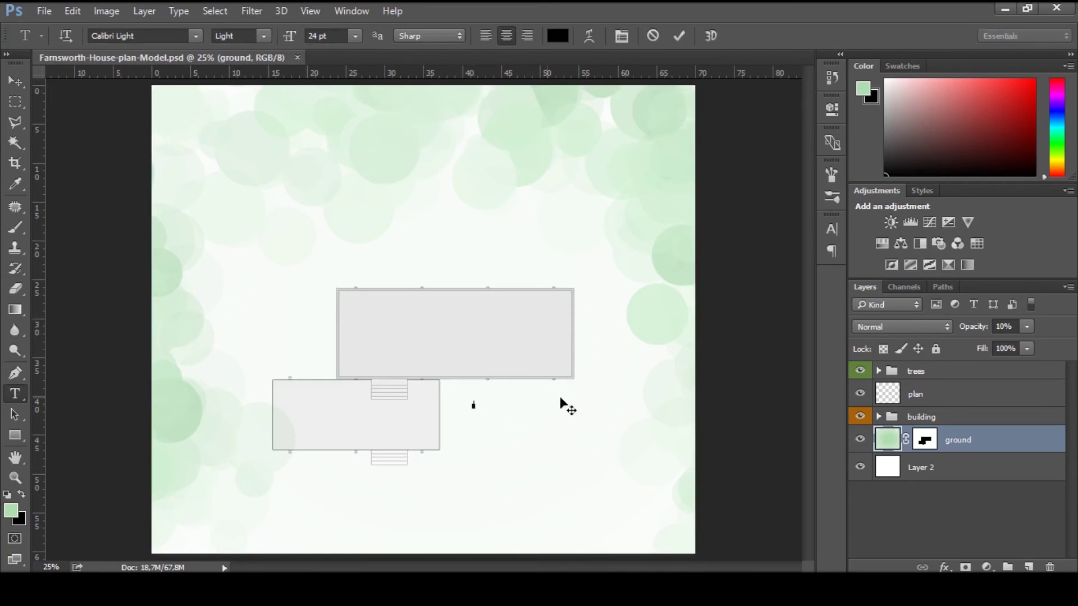
click(473, 405)
click(354, 38)
click(338, 262)
Type 'FARNSWORTH HOUSE' / 'BY MIES VAN DER ROHE' on two lines and move it lower right.
text(FARNSWORTH HOUSE)
key(Return)
text(RY MIES VAN DER ROHE)
click(679, 36)
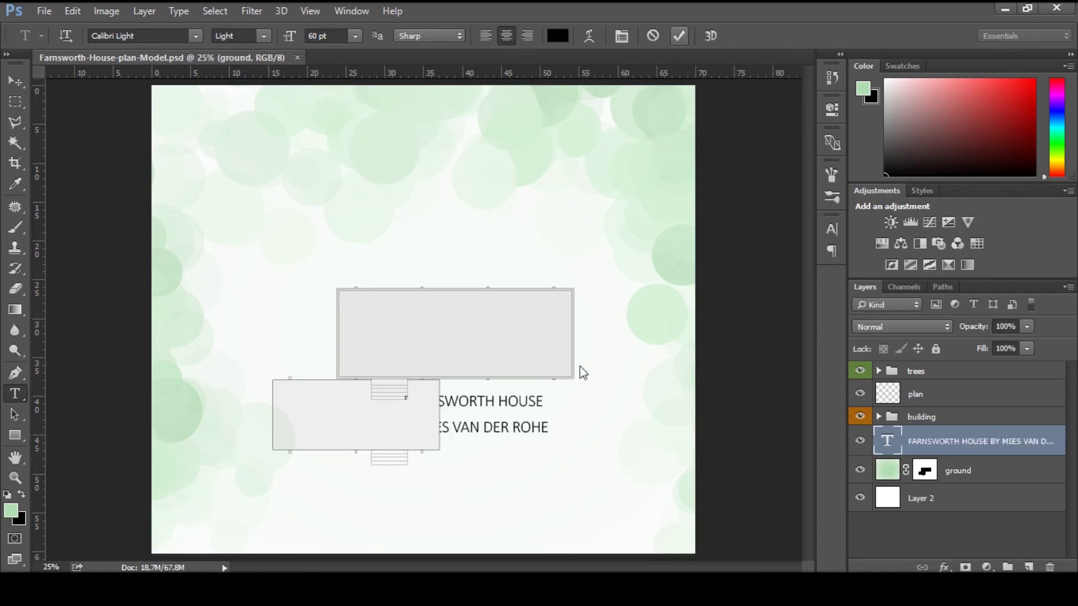
drag(390, 314, 517, 401)
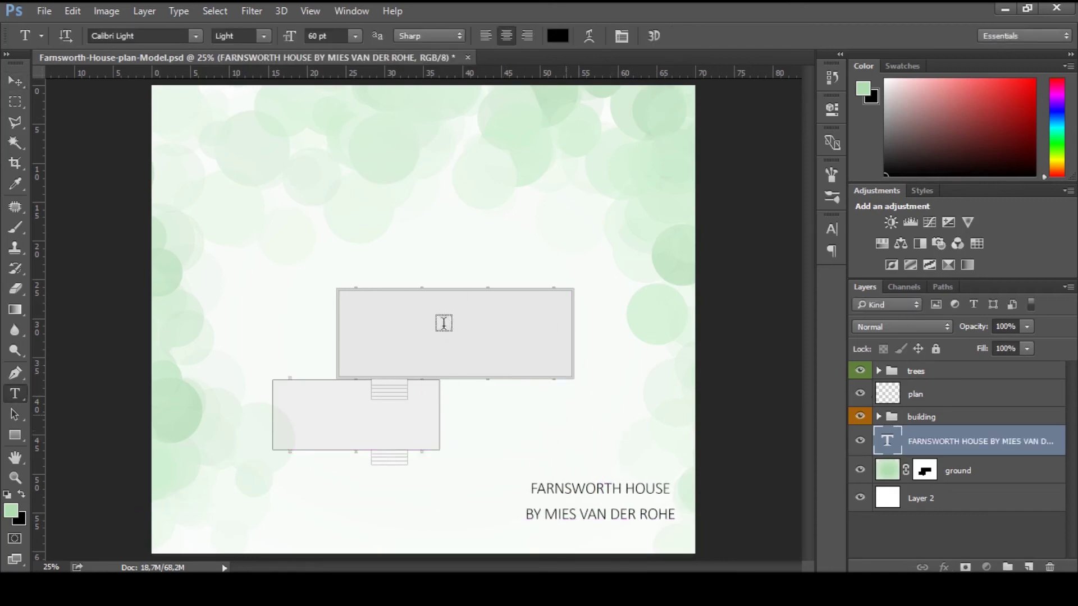
click(196, 35)
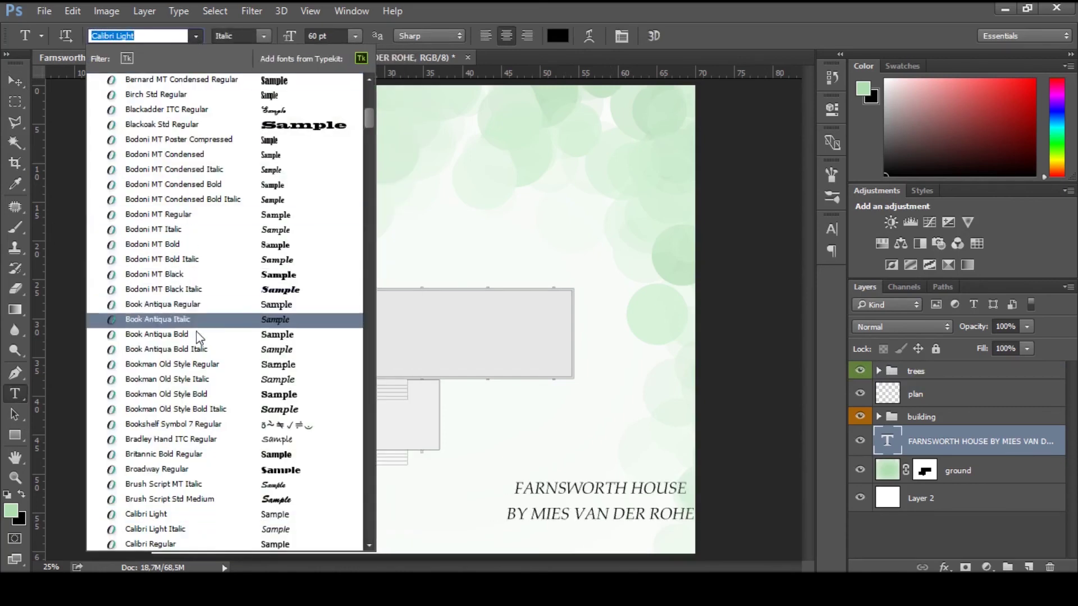
Apply Bell MT Bold to the title and shift it slightly left.
scroll(197, 388, up, 3)
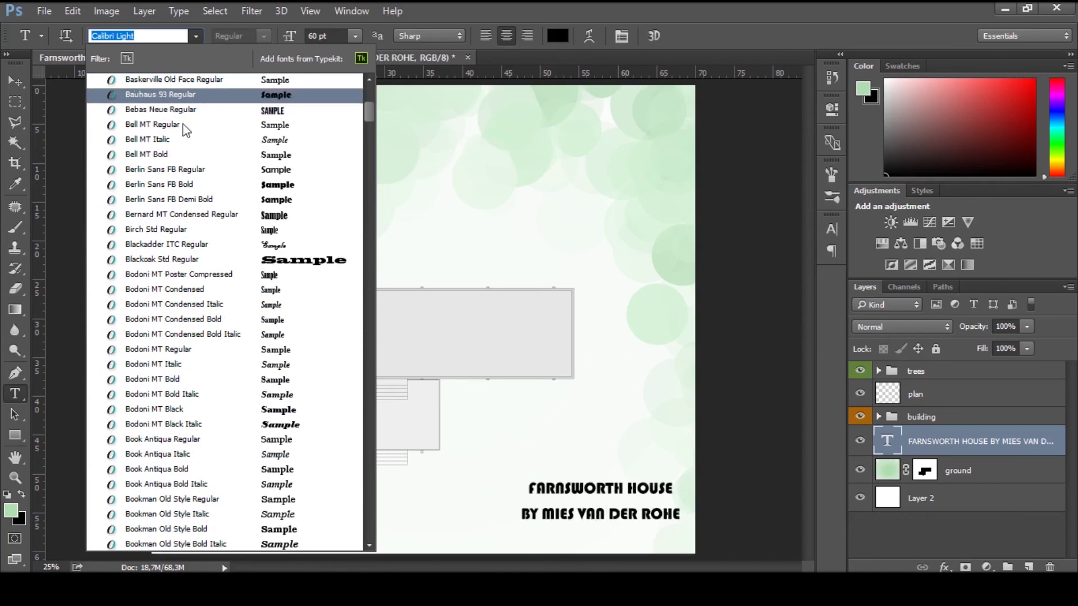
click(155, 162)
key(v)
drag(558, 501, 514, 503)
key(t)
Browse the font list and choose Calibri Light for the title.
click(193, 37)
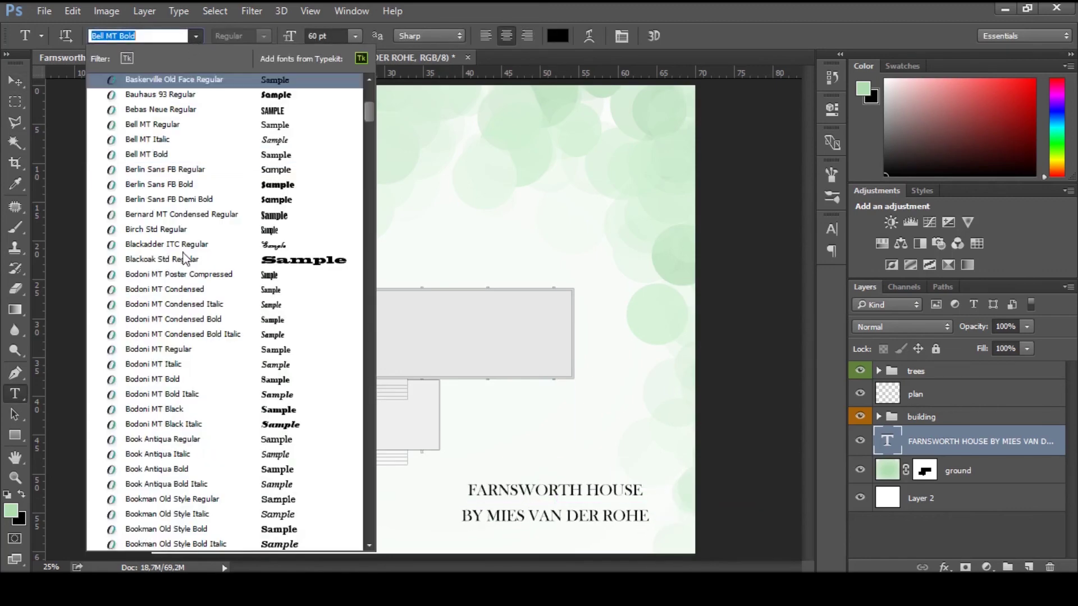
scroll(187, 359, down, 3)
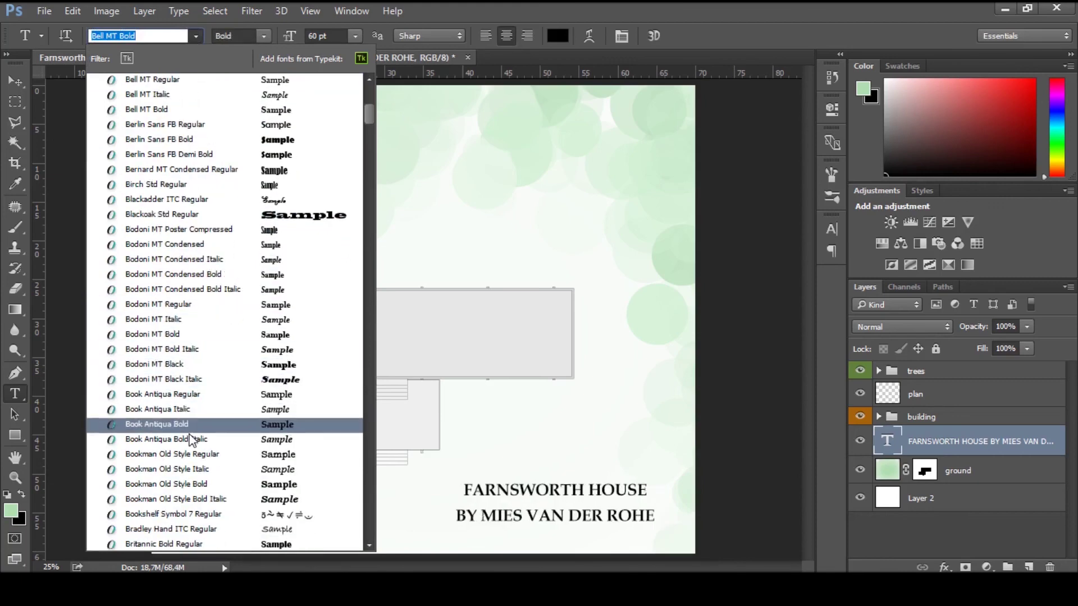
scroll(191, 444, down, 4)
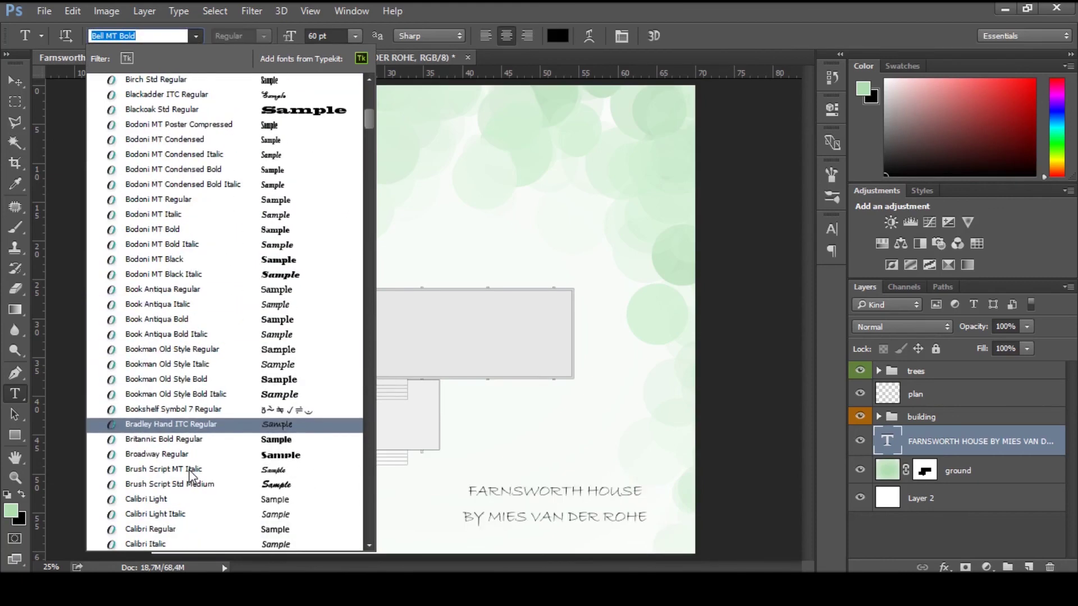
scroll(189, 472, down, 3)
scroll(174, 467, down, 3)
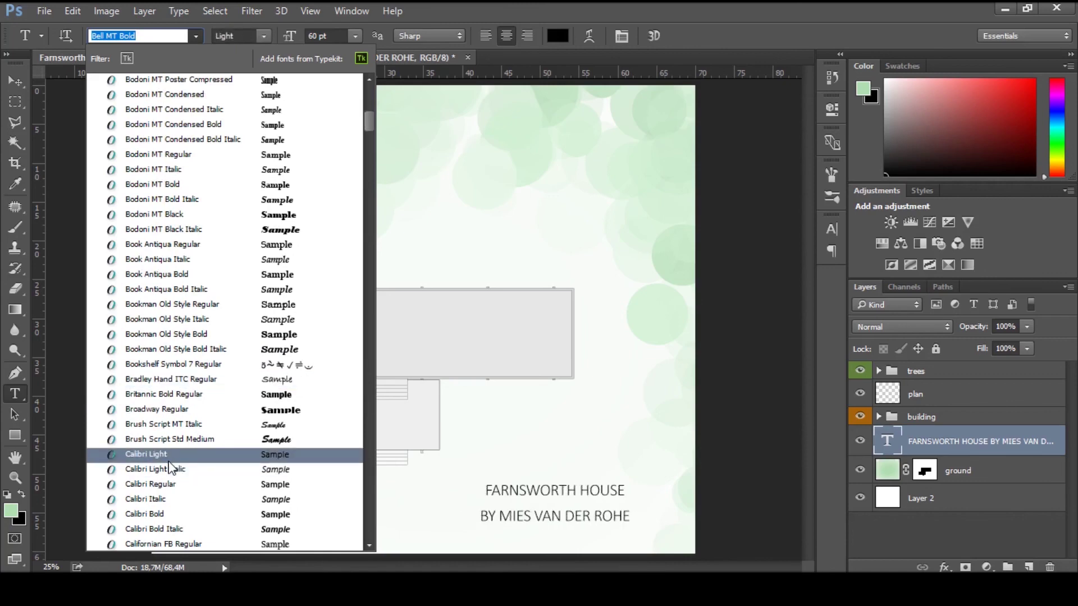
click(169, 461)
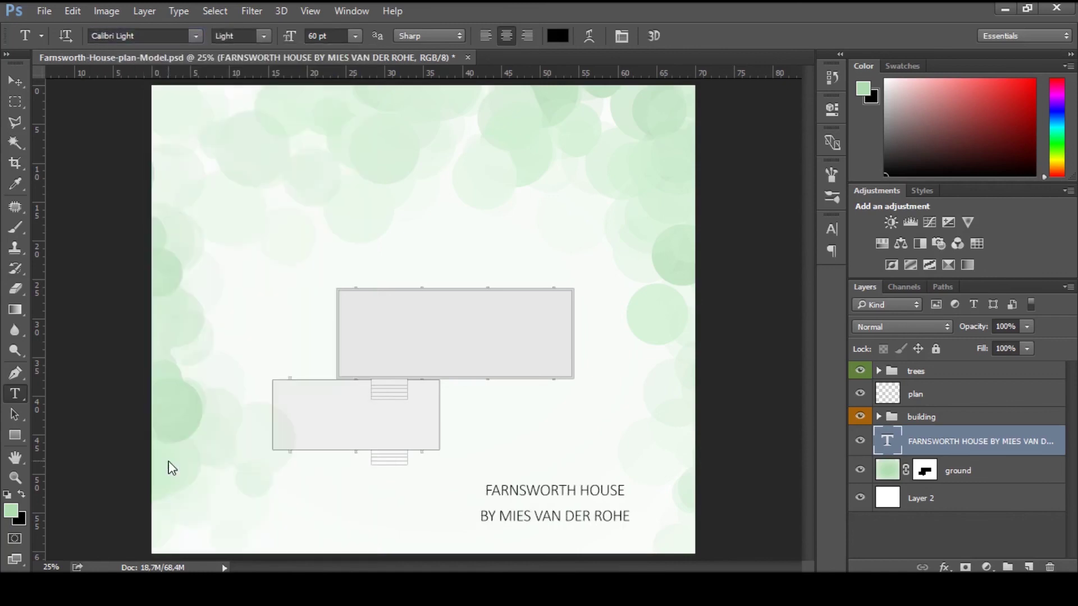
Set the title's leading to 60 pt in the Character panel.
click(837, 234)
click(769, 279)
text(-20)
click(798, 263)
click(790, 528)
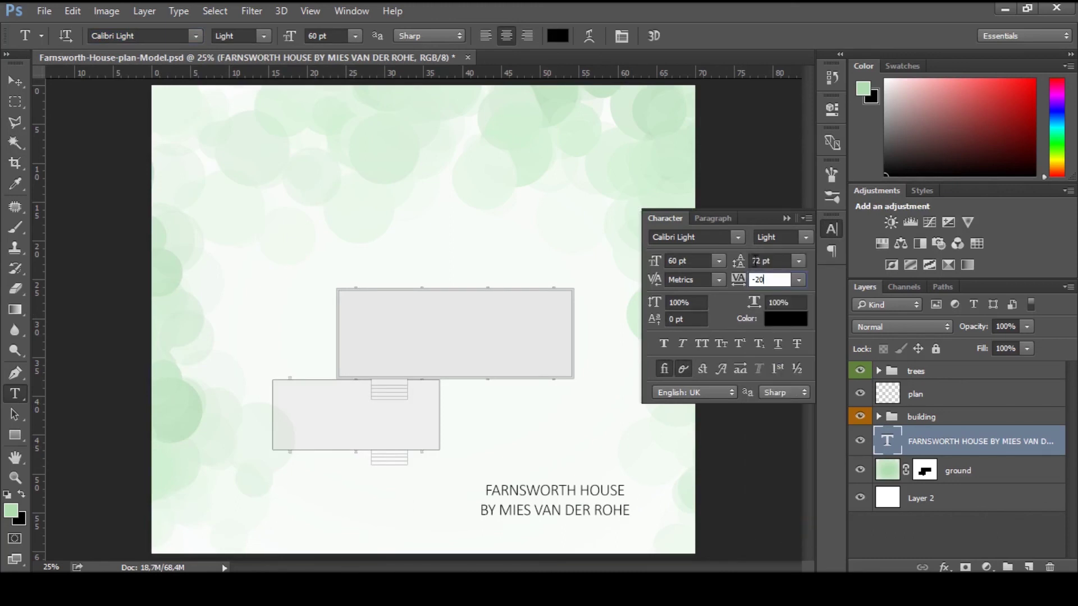
double_click(757, 262)
text(60)
key(Return)
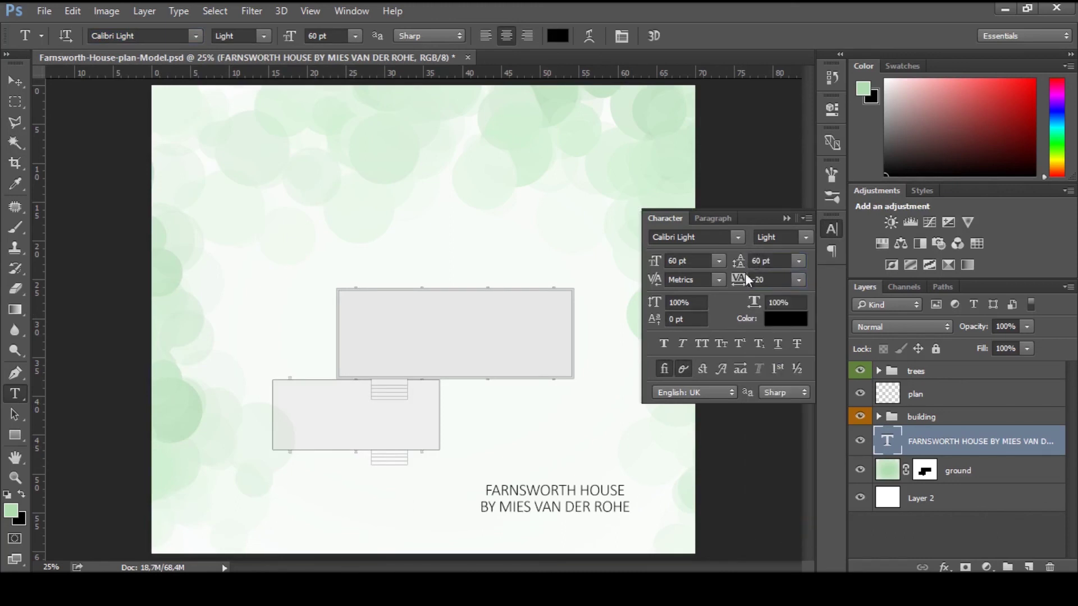
double_click(769, 280)
text(0)
key(Return)
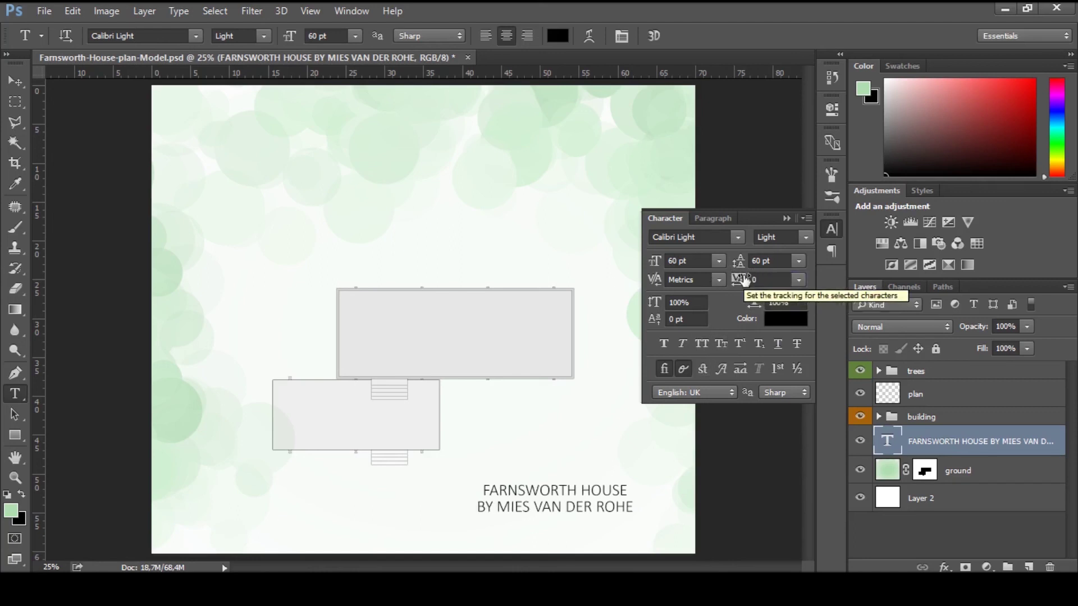
Settle the title's tracking at -20 and move it into the bottom-right corner.
drag(744, 279, 771, 290)
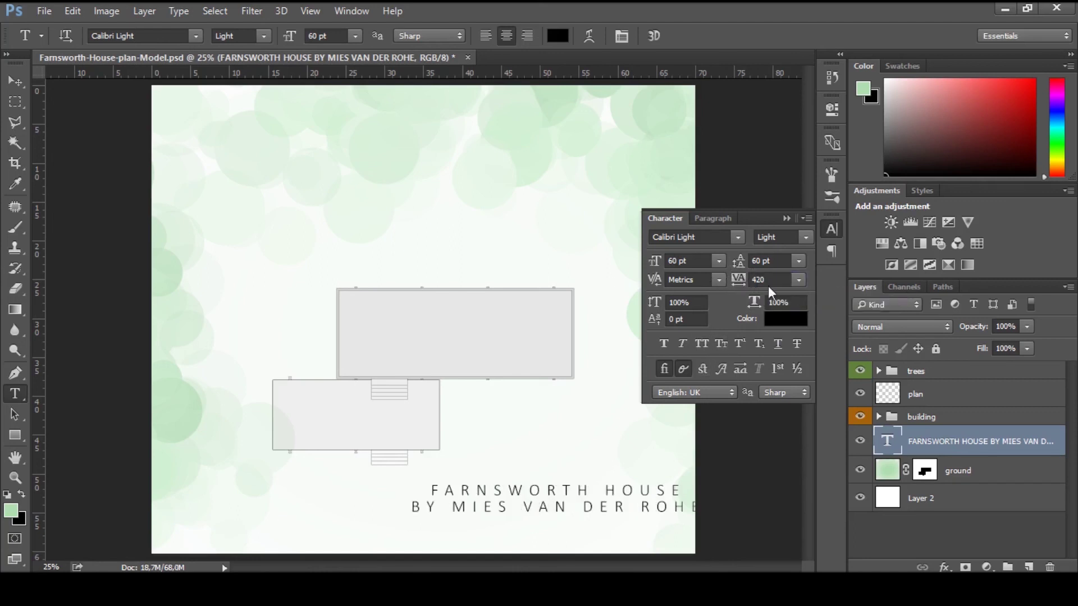
double_click(755, 280)
text(20)
key(Return)
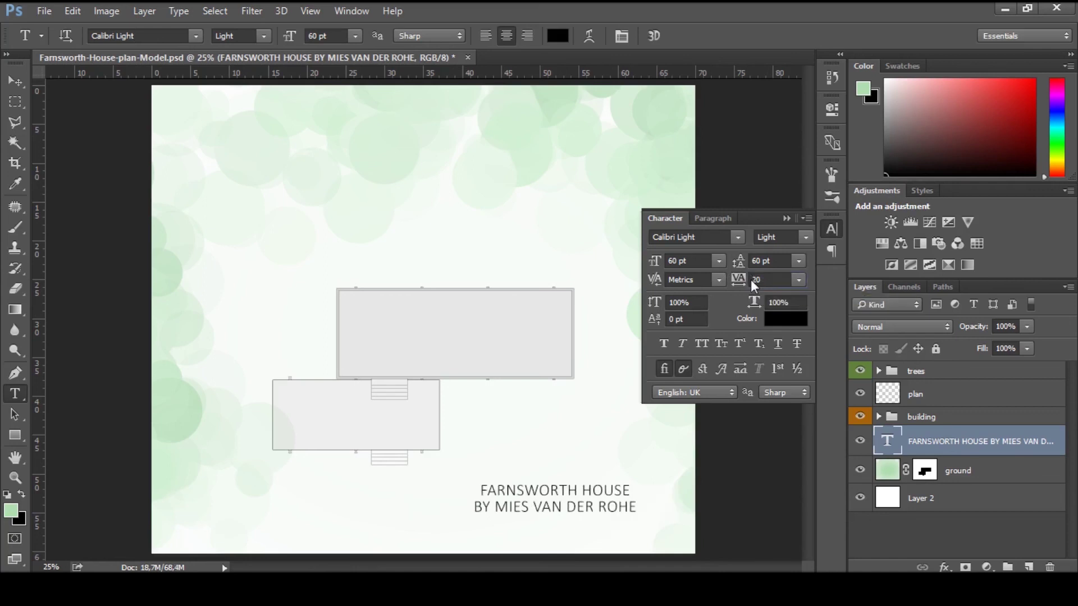
click(755, 279)
text(-20)
key(Return)
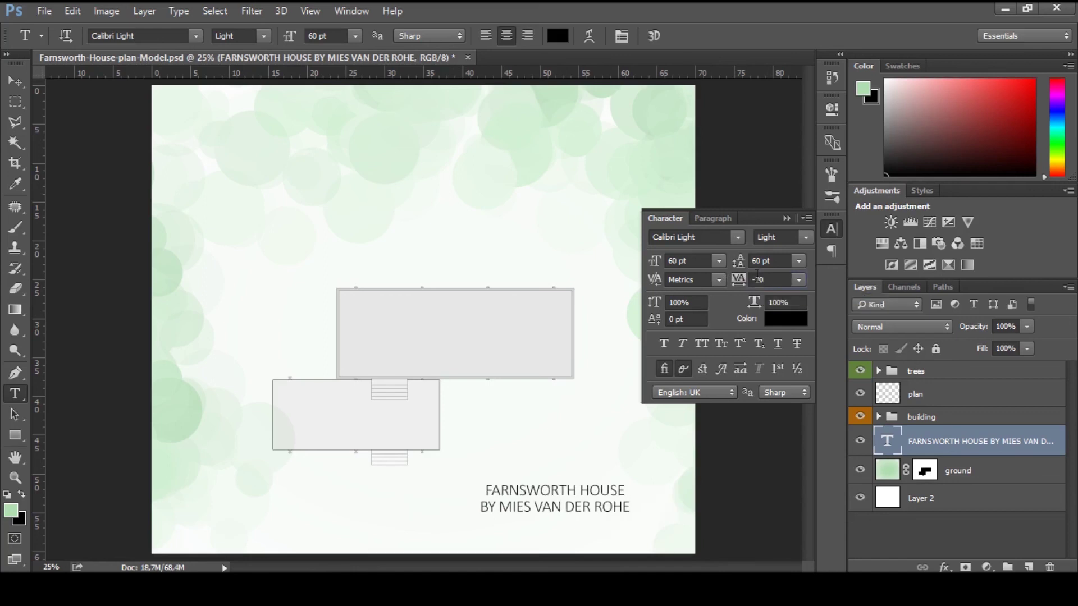
click(786, 218)
drag(569, 457, 612, 495)
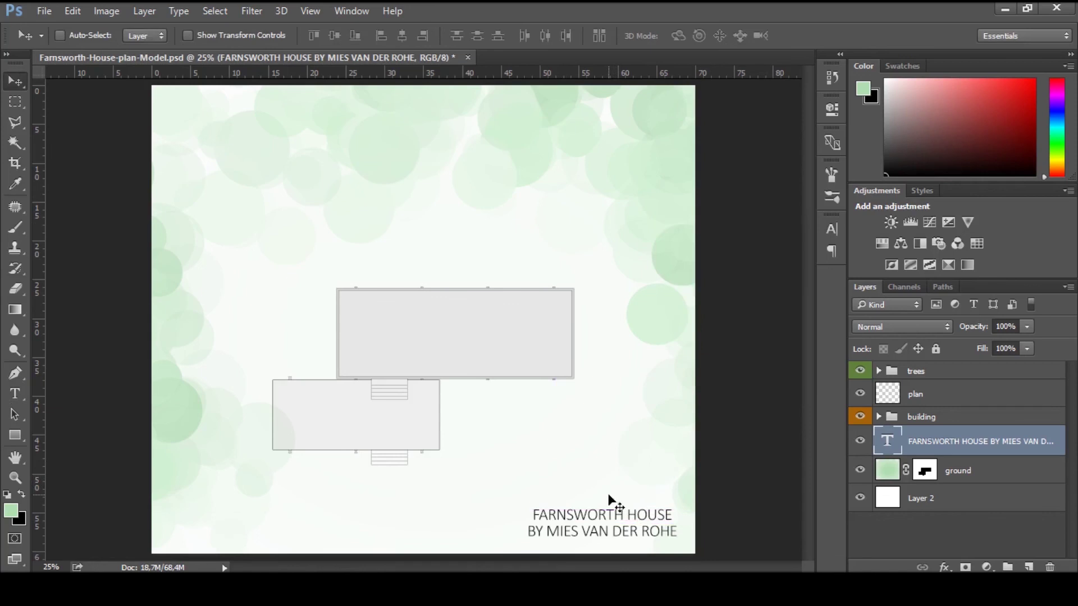
Shrink the title's second line, BY MIES VAN DER ROHE, to 36 pt.
drag(521, 526, 677, 533)
click(355, 35)
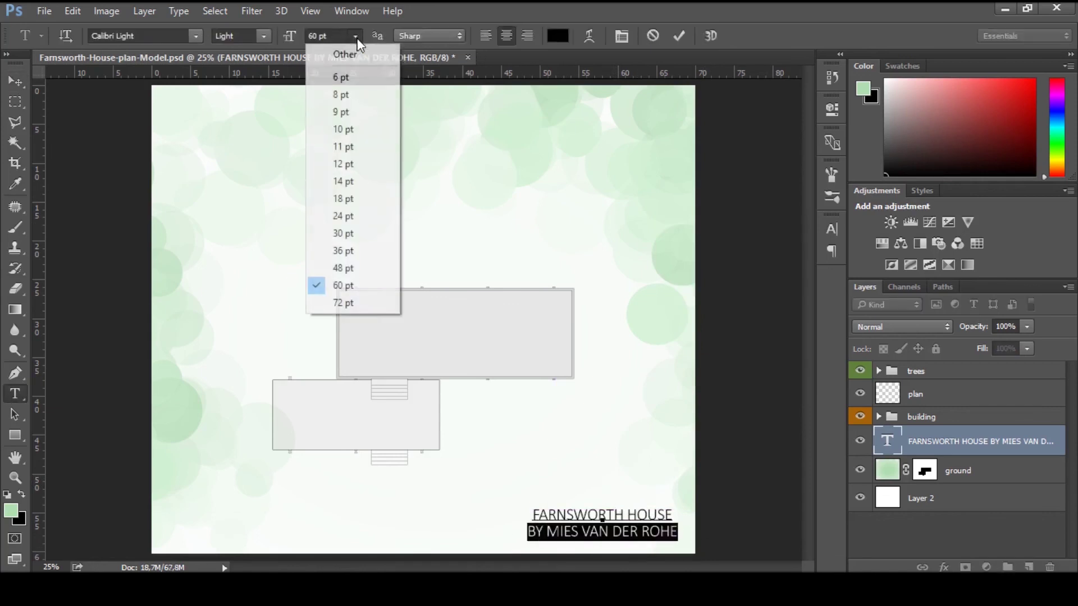
click(344, 250)
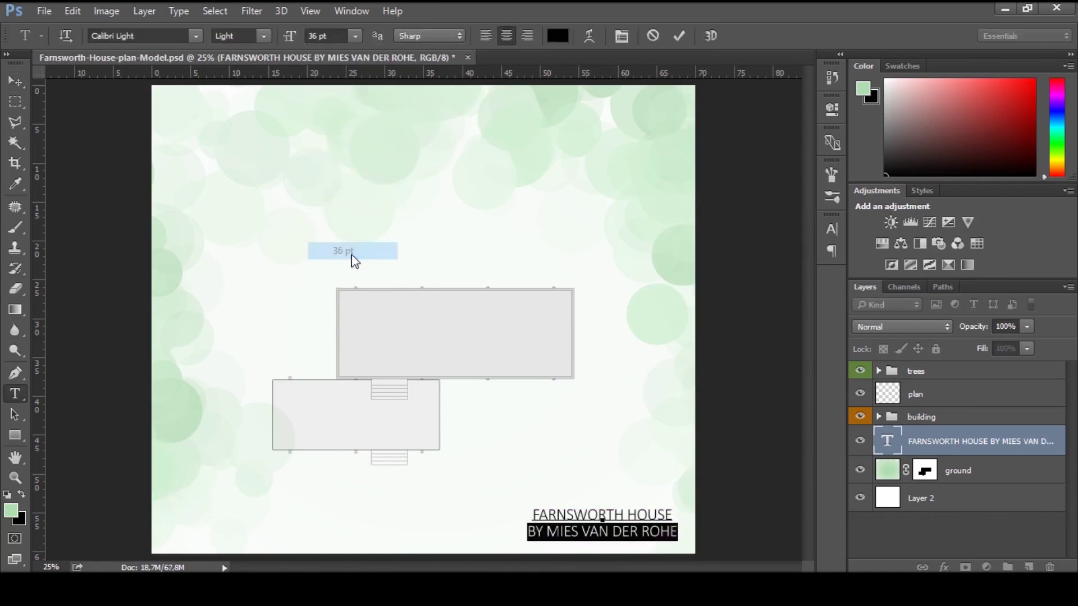
click(679, 36)
key(z)
mouse_move(602, 530)
mouse_down()
mouse_move(624, 531)
mouse_move(622, 544)
mouse_up()
key(v)
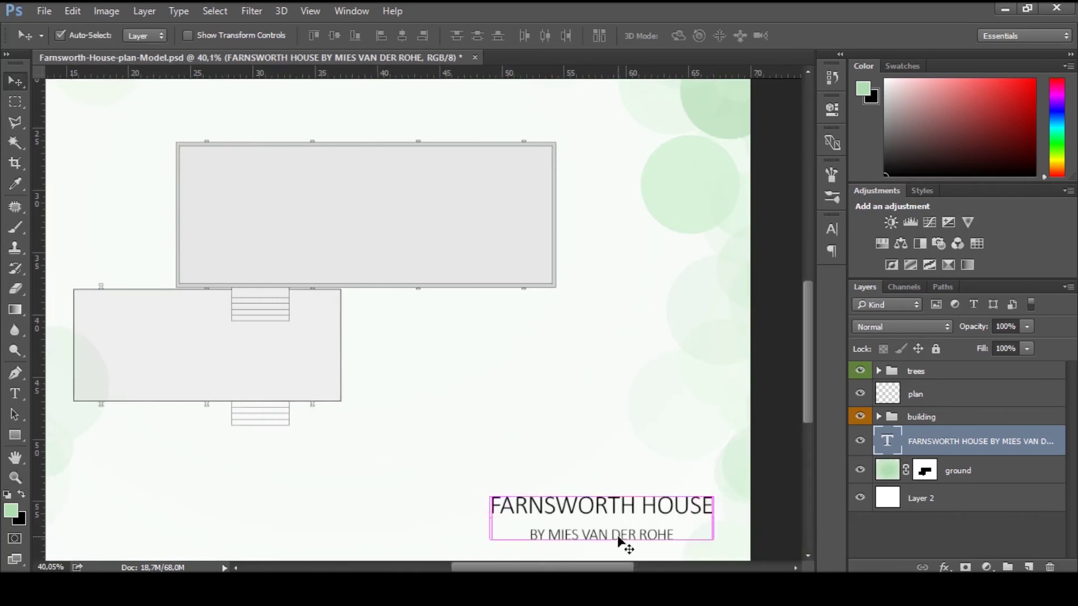
key(t)
Move the BY MIES VAN DER ROHE line onto its own text layer beneath FARNSWORTH HOUSE.
triple_click(618, 533)
key(ctrl+c)
key(BackSpace)
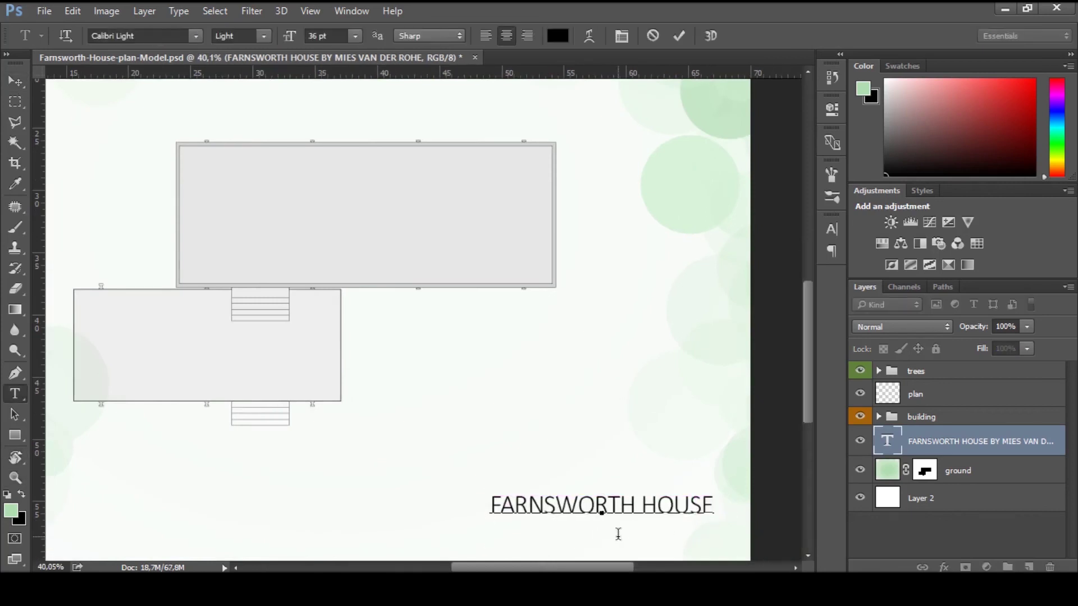
click(679, 35)
click(573, 449)
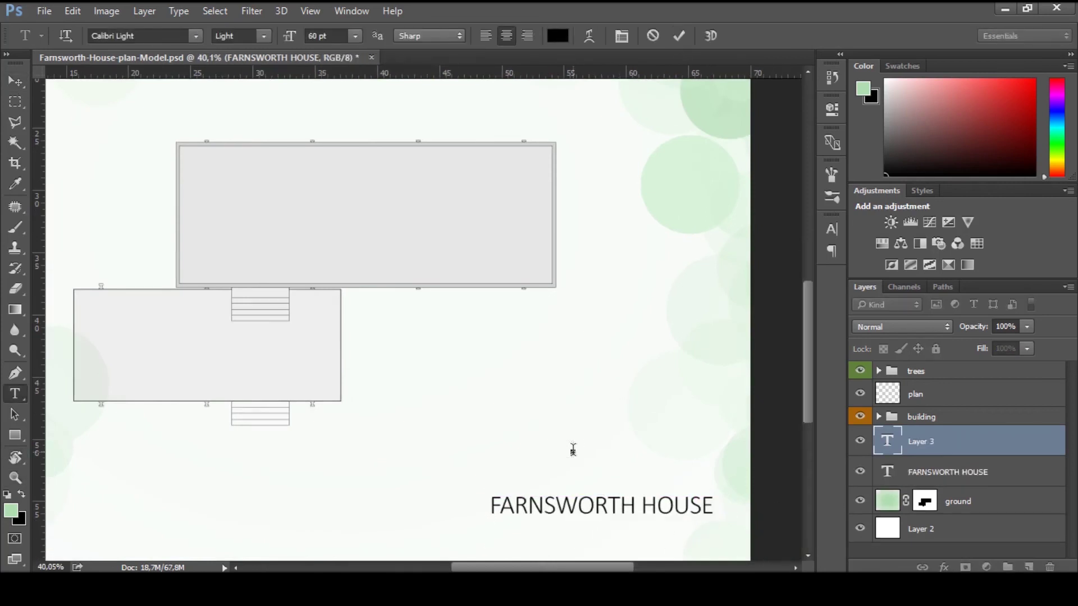
key(ctrl+v)
click(679, 36)
key(v)
mouse_move(614, 224)
mouse_down()
mouse_move(664, 288)
mouse_move(681, 283)
mouse_up()
ctrl+click(936, 472)
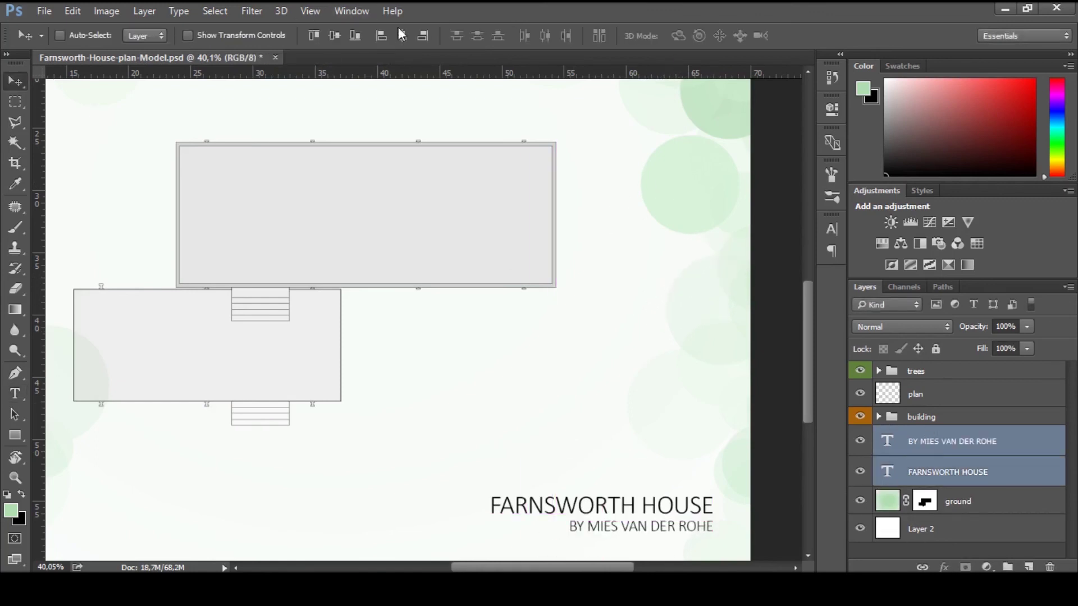